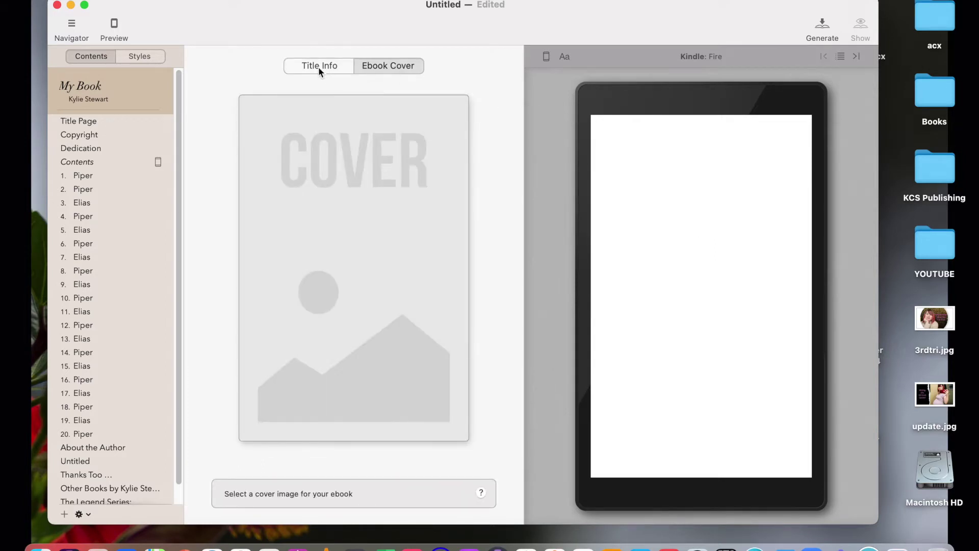
- Fill in the title info with the title "You're Still the One" and the subtitle "Love & Nine Lives Series"
{"action": "left_click", "coordinate": [318, 66]}
{"action": "left_click", "coordinate": [313, 112]}
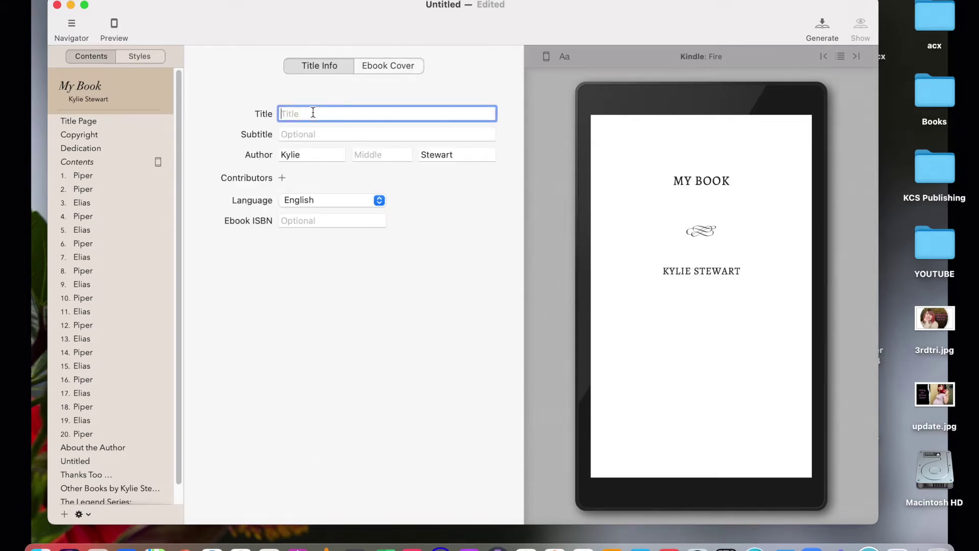
{"action": "type", "text": "You're Still the One"}
{"action": "key", "text": "Tab"}
{"action": "type", "text": "Love & Nine Lives Series"}
{"action": "left_click", "coordinate": [343, 200]}
{"action": "left_click", "coordinate": [342, 199]}
{"action": "left_click", "coordinate": [334, 221]}
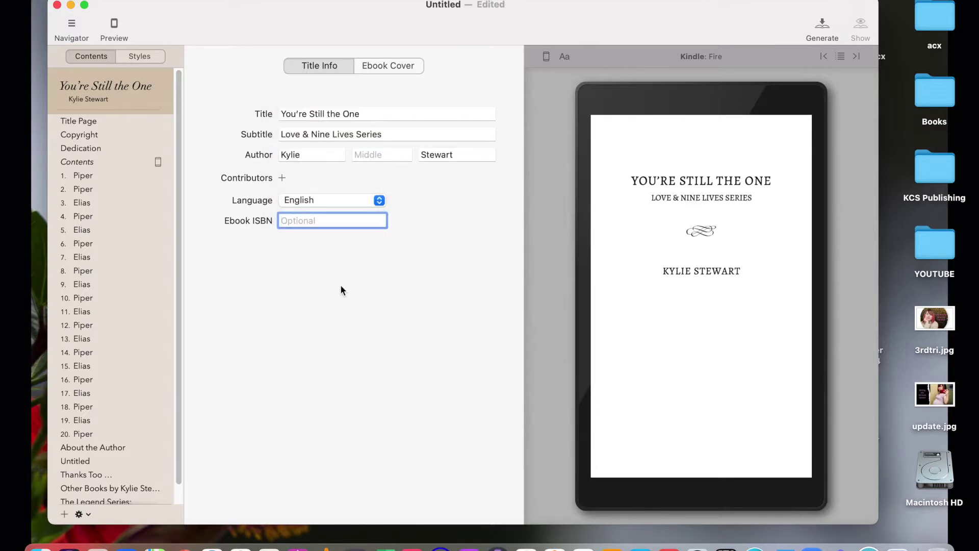
- Change the subtitle to "A Love & Nine Lives Novella"
{"action": "left_click", "coordinate": [282, 135]}
{"action": "type", "text": "A"}
{"action": "double_click", "coordinate": [370, 134]}
{"action": "type", "text": "NOvel"}
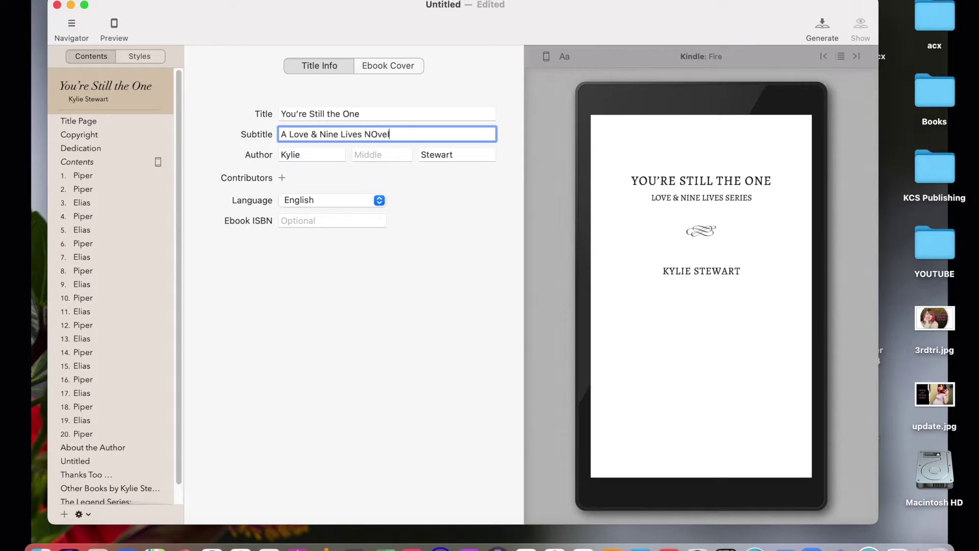
{"action": "type", "text": "la"}
{"action": "left_click", "coordinate": [327, 221]}
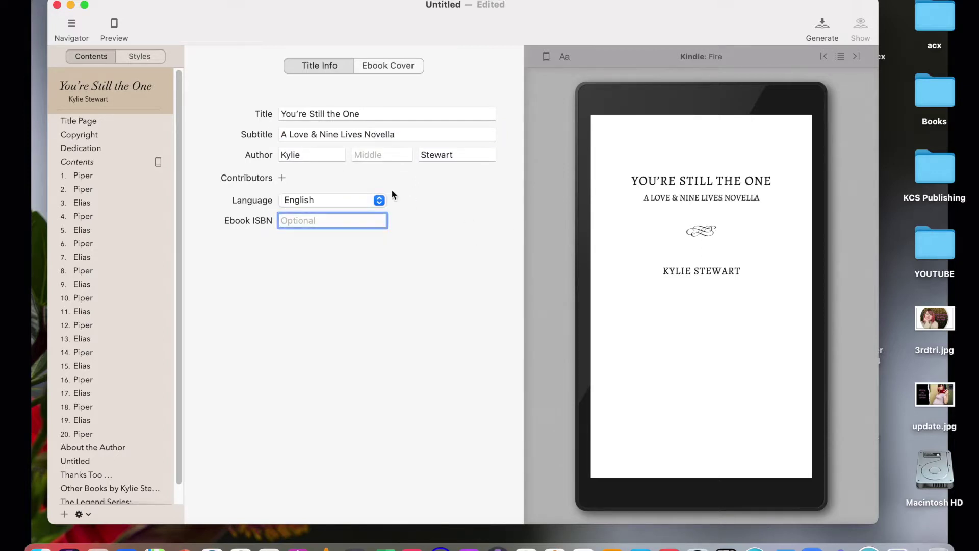
- On the title page, set the publisher to "Hummingbird Press and Entertainment, LLC" and enter the author's website as the publisher link
{"action": "left_click", "coordinate": [90, 125]}
{"action": "left_click", "coordinate": [322, 204]}
{"action": "type", "text": "Hummingbird Press and Entertainment, LLC"}
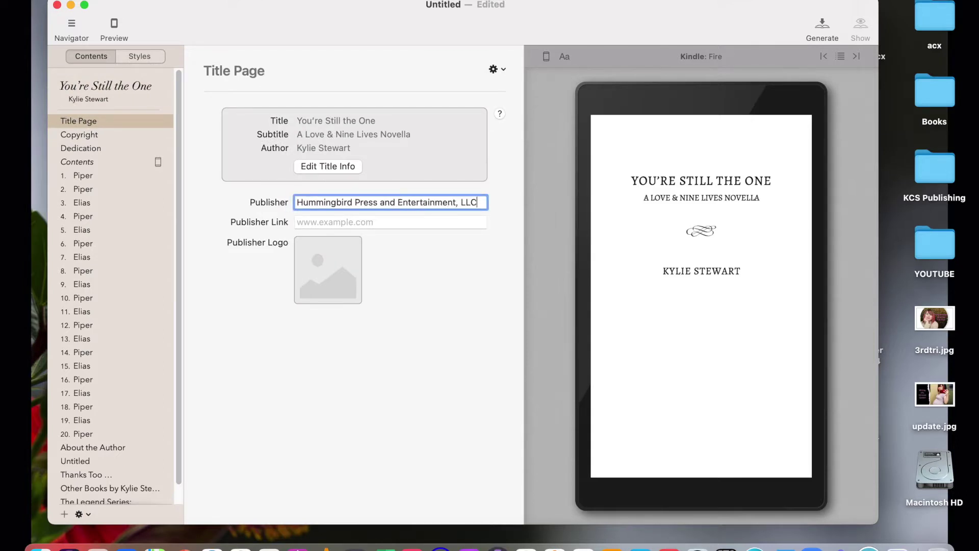
{"action": "key", "text": "Tab"}
{"action": "type", "text": "www.kylieste"}
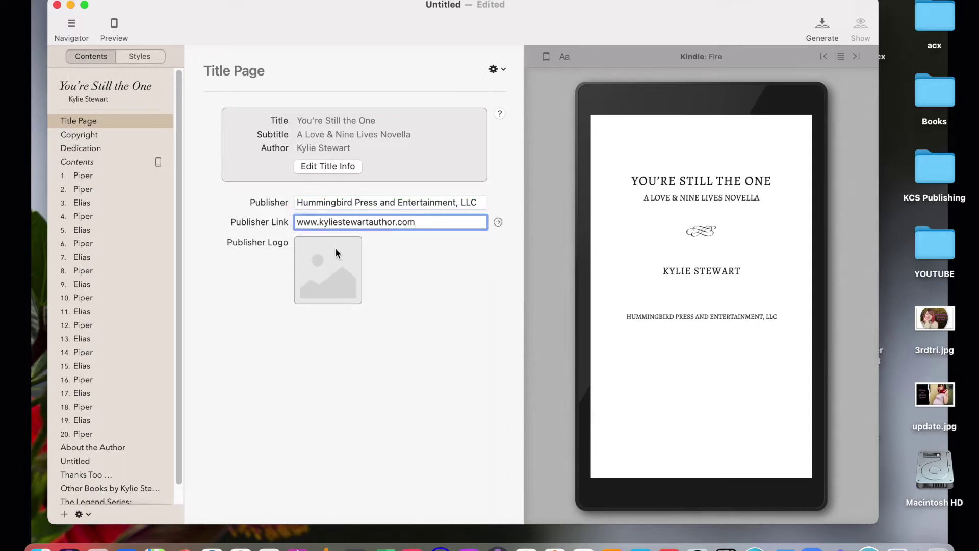
{"action": "left_click", "coordinate": [330, 200]}
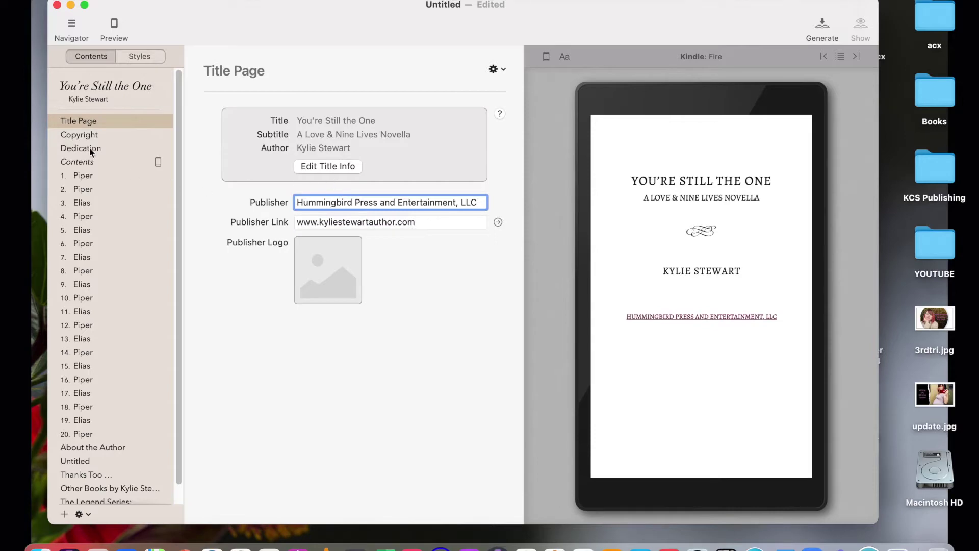
- On the copyright page, delete the extra blank line before the work-of-fiction paragraph and before the licence paragraph
{"action": "left_click", "coordinate": [83, 136]}
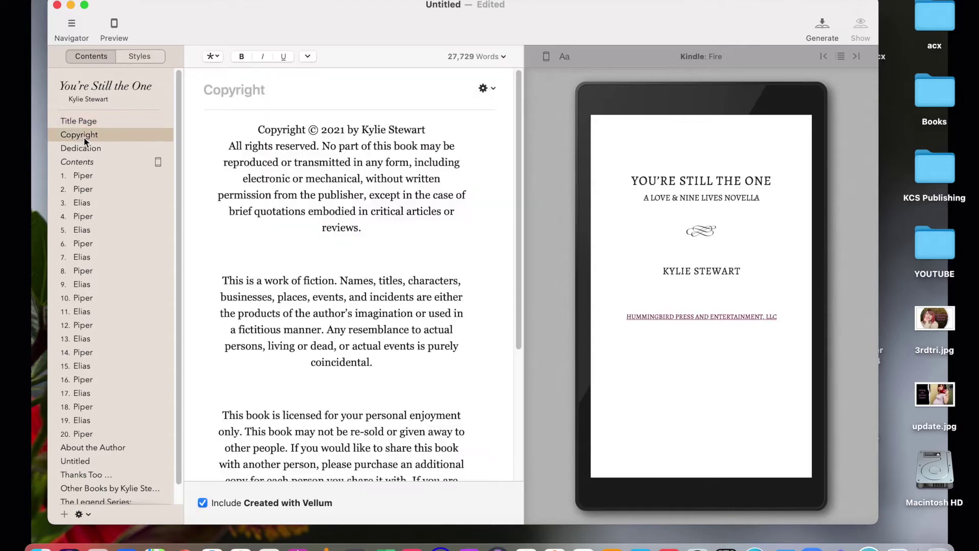
{"action": "left_click", "coordinate": [329, 264]}
{"action": "key", "text": "BackSpace"}
{"action": "left_click", "coordinate": [305, 380]}
{"action": "key", "text": "BackSpace"}
{"action": "scroll", "coordinate": [300, 285], "scroll_direction": "down", "scroll_amount": 5}
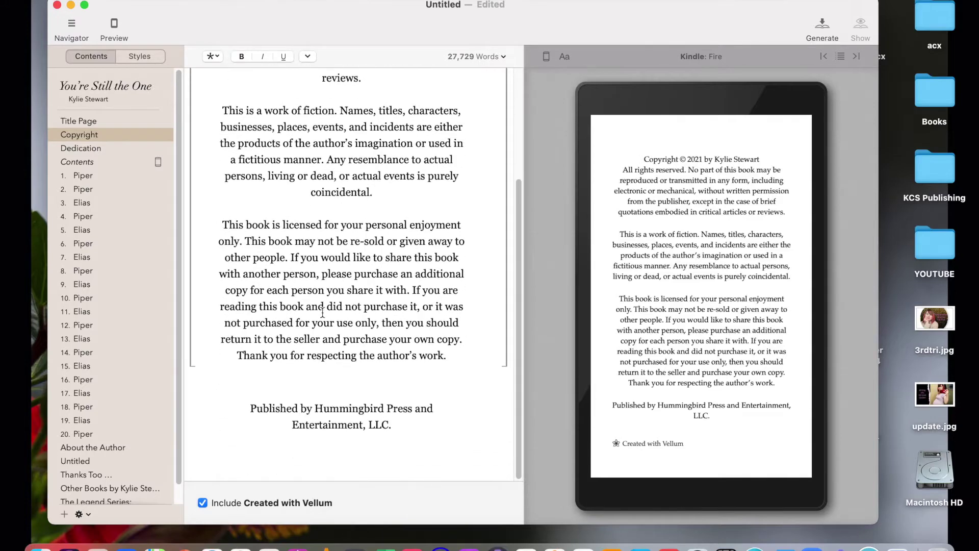
{"action": "scroll", "coordinate": [325, 329], "scroll_direction": "up", "scroll_amount": 5}
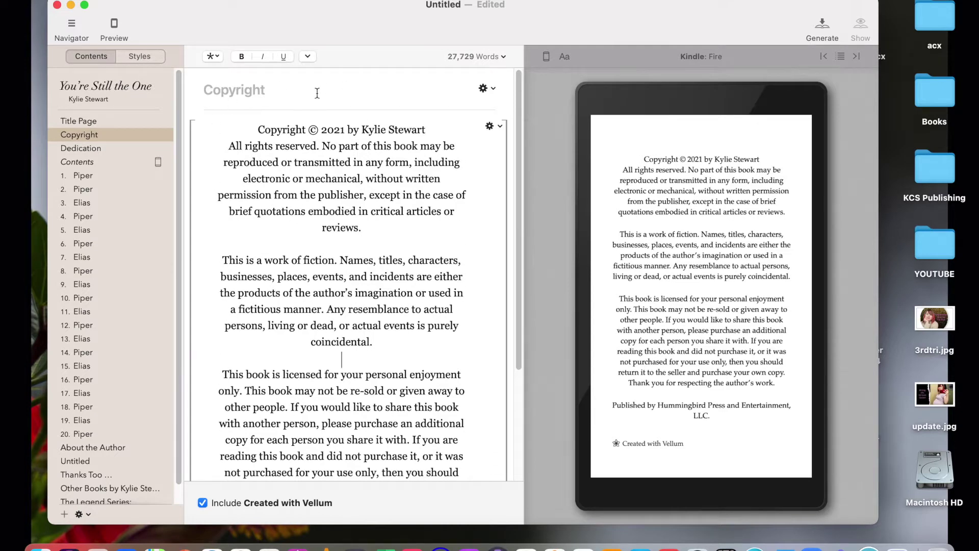
- Review the dedication, the table of contents and the text of chapters 1 and 2
{"action": "left_click", "coordinate": [90, 149]}
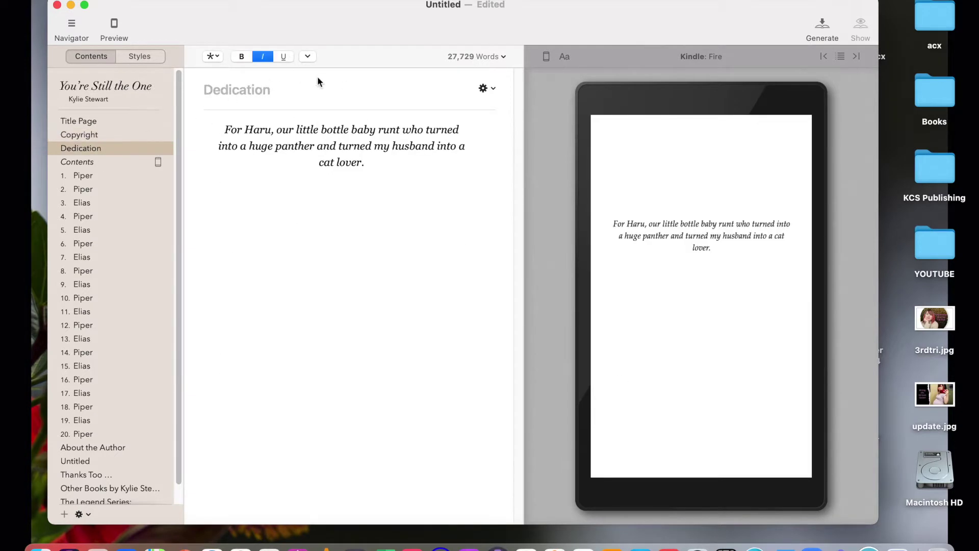
{"action": "left_click", "coordinate": [102, 163]}
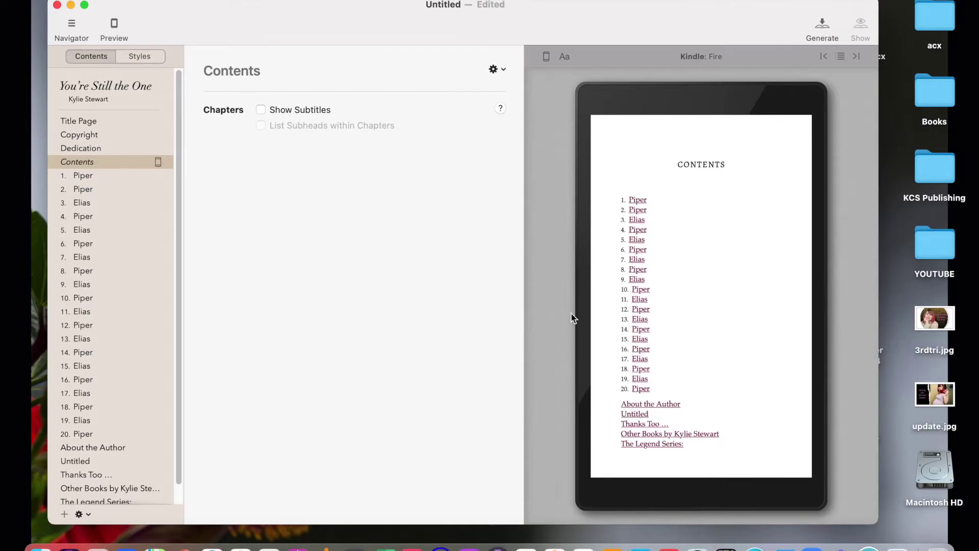
{"action": "left_click", "coordinate": [111, 176]}
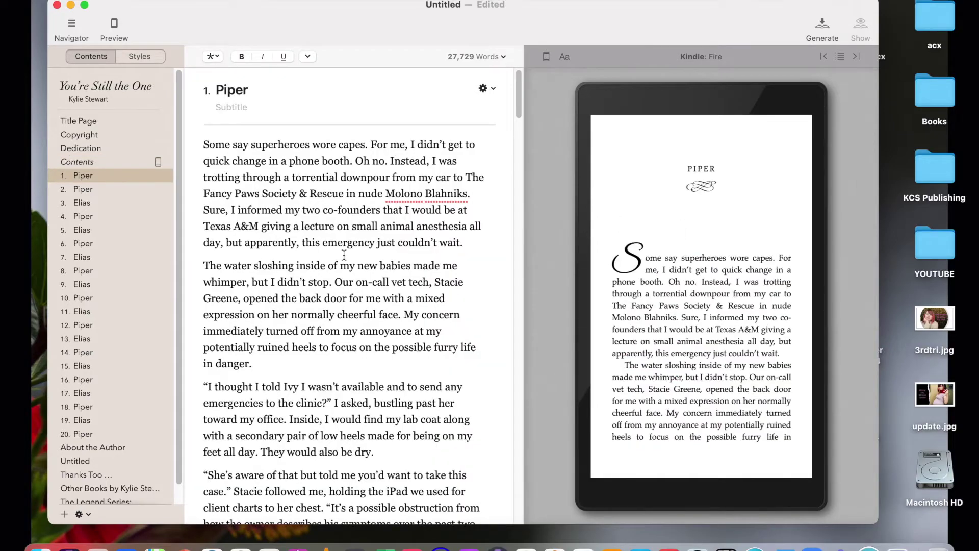
{"action": "scroll", "coordinate": [344, 255], "scroll_direction": "down", "scroll_amount": 20}
{"action": "scroll", "coordinate": [343, 255], "scroll_direction": "up", "scroll_amount": 20}
{"action": "scroll", "coordinate": [796, 314], "scroll_direction": "down", "scroll_amount": 10}
{"action": "scroll", "coordinate": [825, 304], "scroll_direction": "down", "scroll_amount": 6}
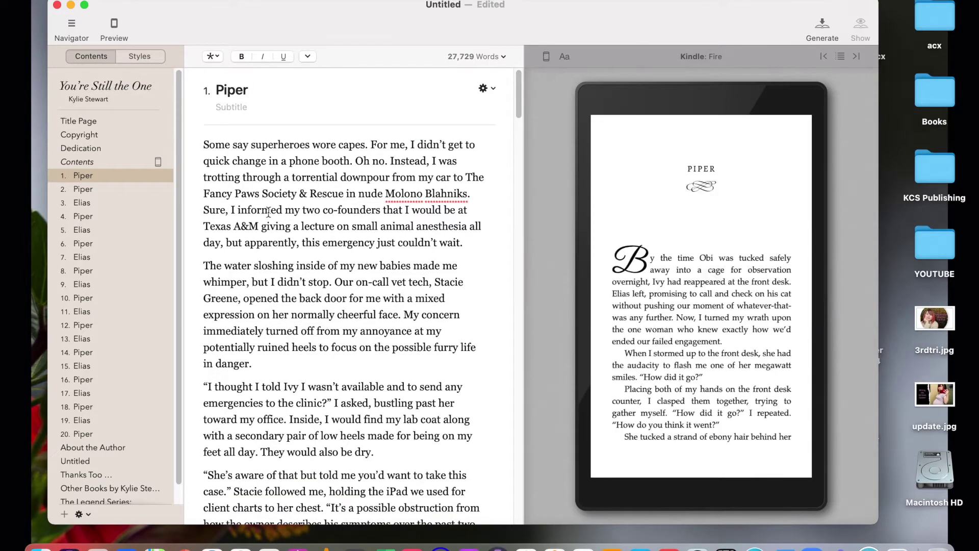
{"action": "left_click", "coordinate": [122, 190]}
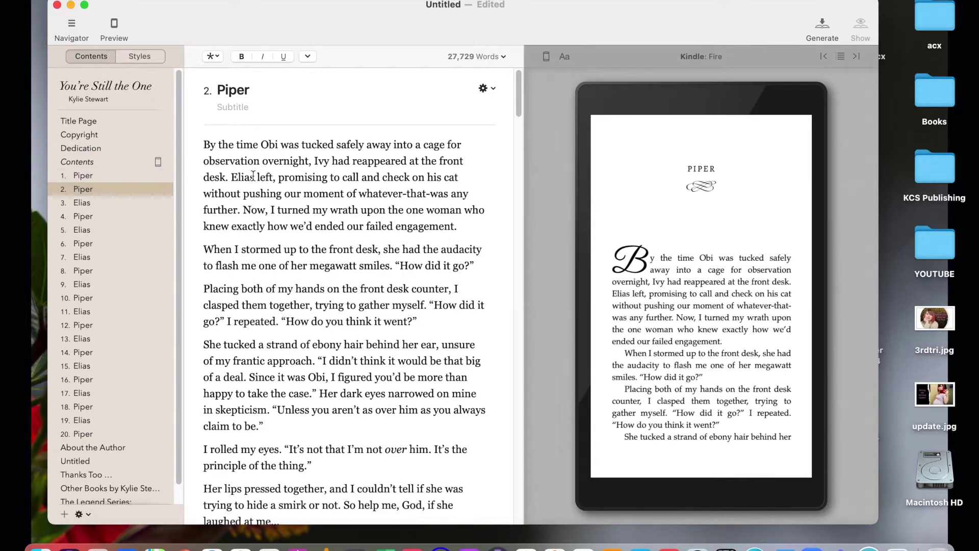
{"action": "left_click", "coordinate": [108, 175]}
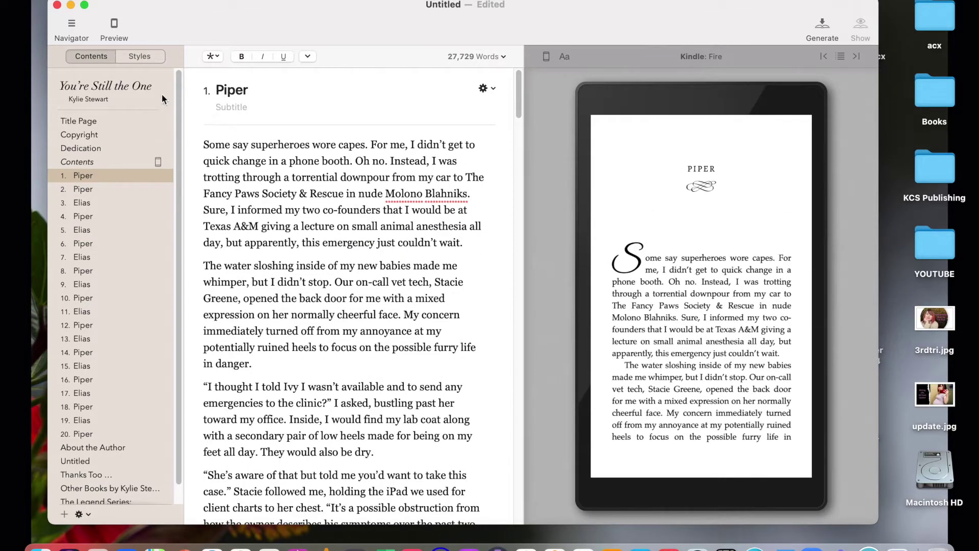
- Cycle through all heading designs of the Kindred book style in the preview, ending on the flourish without a chapter number
{"action": "left_click", "coordinate": [146, 59]}
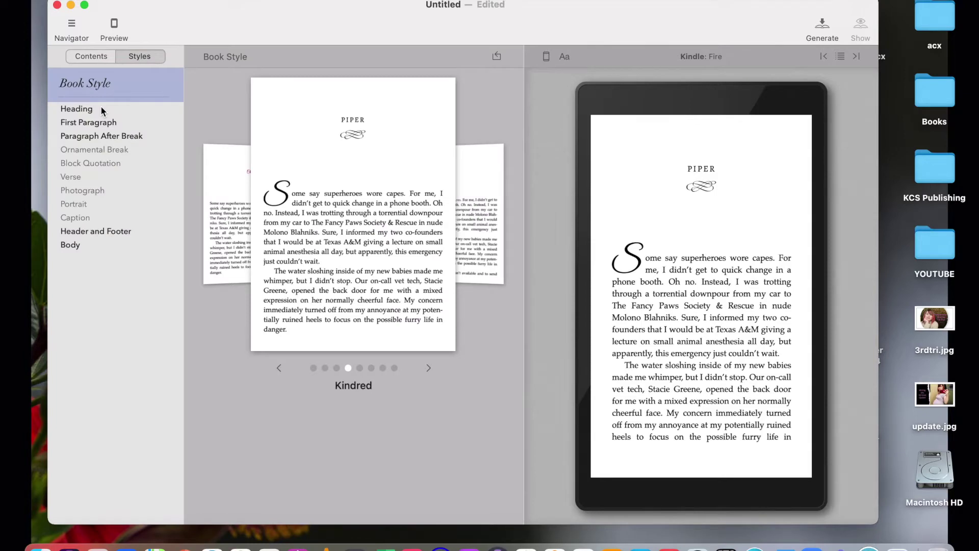
{"action": "left_click", "coordinate": [100, 106]}
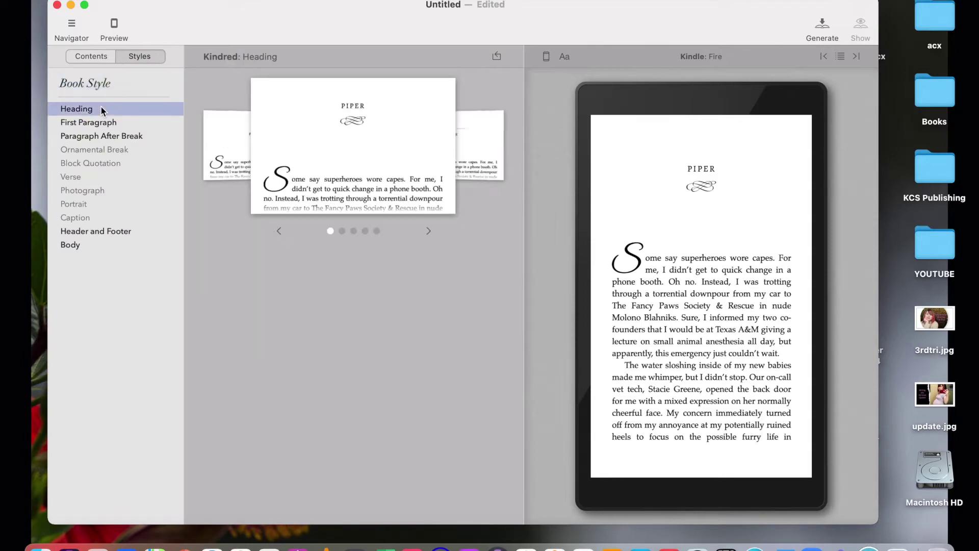
{"action": "left_click", "coordinate": [429, 232]}
{"action": "left_click", "coordinate": [430, 232]}
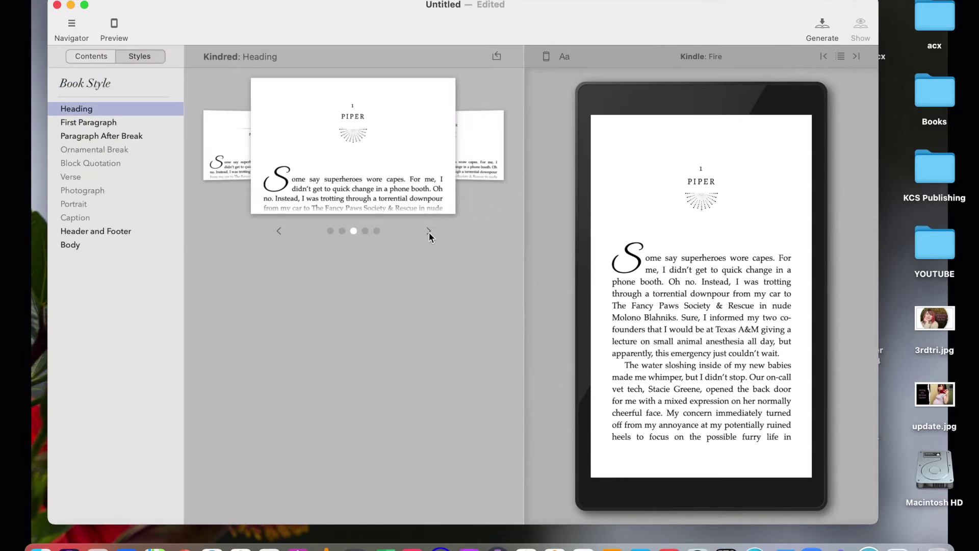
{"action": "left_click", "coordinate": [429, 232]}
{"action": "left_click", "coordinate": [430, 232]}
{"action": "left_click", "coordinate": [430, 231]}
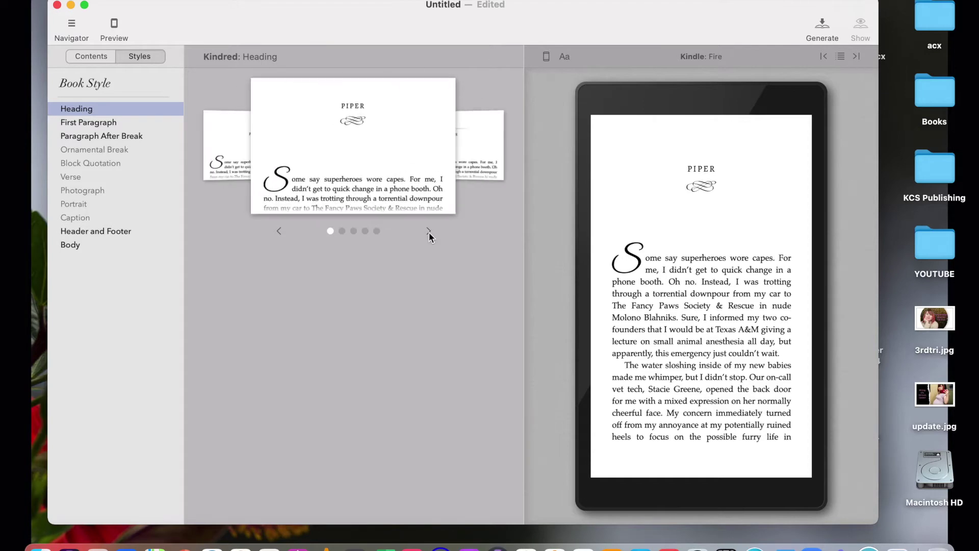
- Cycle through the First Paragraph designs of the Kindred style, ending on the script drop cap
{"action": "left_click", "coordinate": [135, 123]}
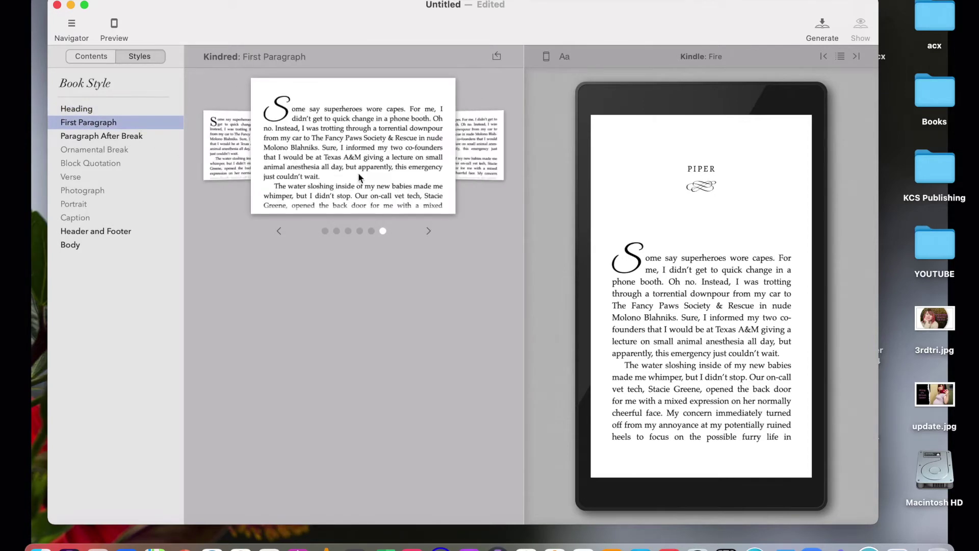
{"action": "left_click", "coordinate": [430, 231]}
{"action": "left_click", "coordinate": [429, 231]}
{"action": "left_click", "coordinate": [429, 231]}
{"action": "left_click", "coordinate": [430, 231]}
{"action": "left_click", "coordinate": [430, 231]}
{"action": "left_click", "coordinate": [429, 231]}
{"action": "left_click", "coordinate": [430, 231]}
- Cycle through the Paragraph After Break designs of the Kindred style
{"action": "left_click", "coordinate": [128, 135]}
{"action": "left_click", "coordinate": [430, 231]}
{"action": "left_click", "coordinate": [430, 231]}
{"action": "left_click", "coordinate": [430, 231]}
{"action": "left_click", "coordinate": [430, 231]}
{"action": "left_click", "coordinate": [430, 233]}
- Look over the Kindred options for Header and Footer and for Body, and return to the heading designs
{"action": "left_click", "coordinate": [94, 232]}
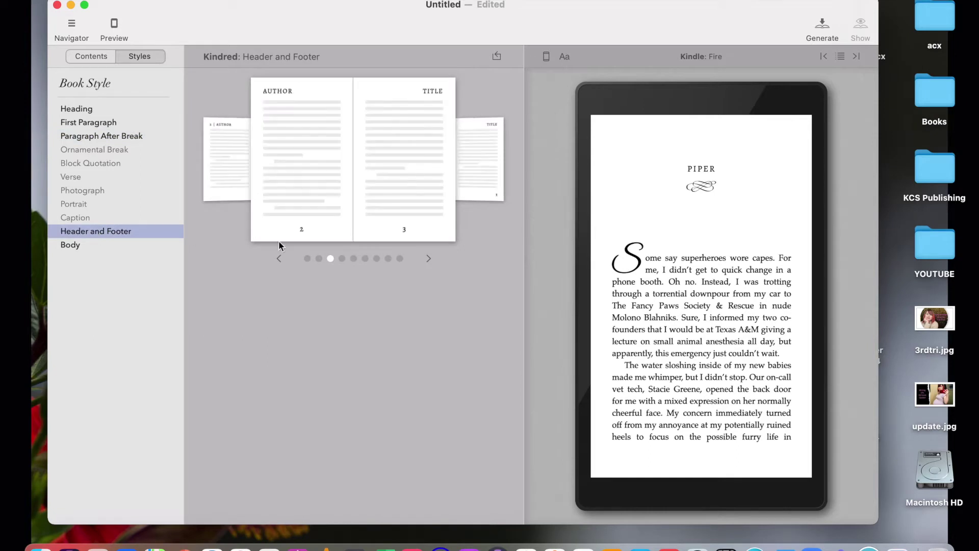
{"action": "left_click", "coordinate": [100, 246]}
{"action": "left_click", "coordinate": [96, 108]}
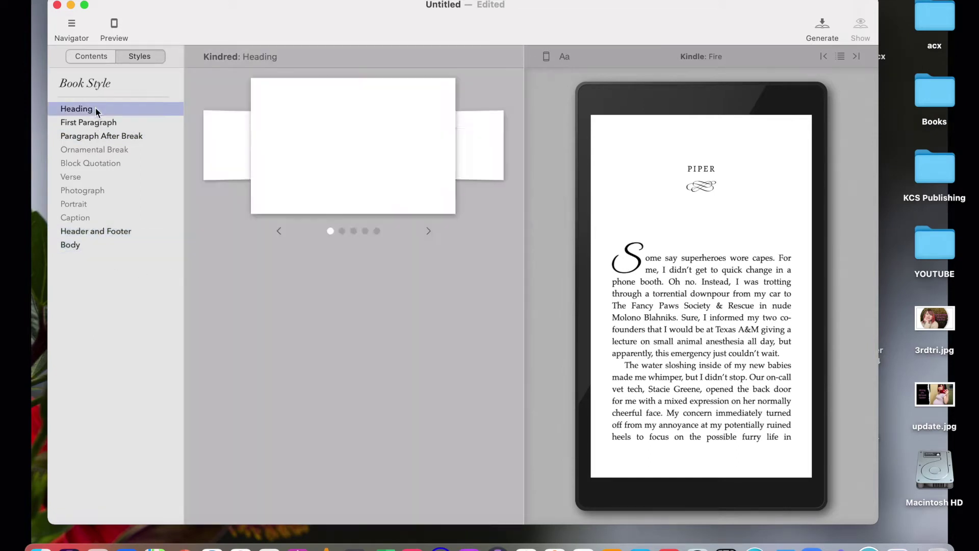
- Browse the complete book styles, including Meridian and Trace, and switch to Artisanal
{"action": "left_click", "coordinate": [111, 87]}
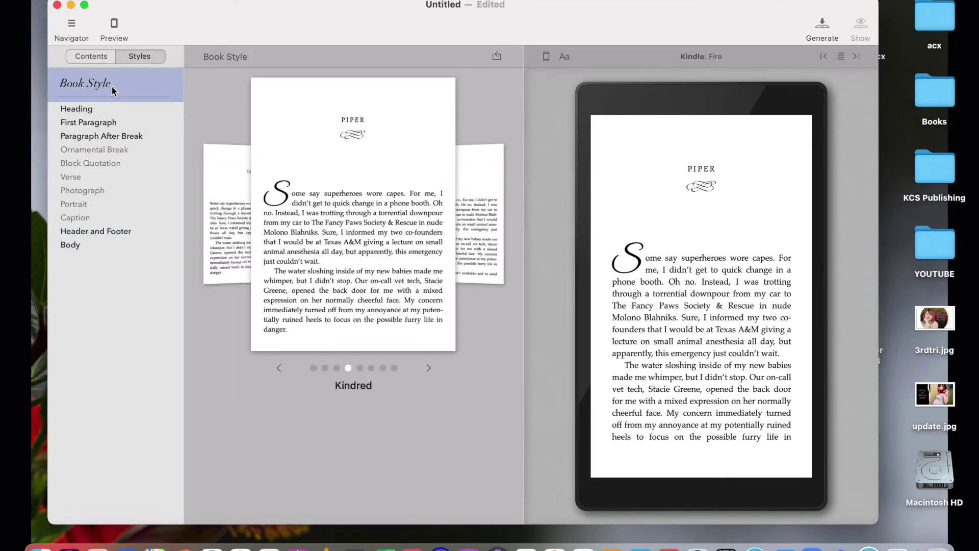
{"action": "left_click", "coordinate": [429, 368]}
{"action": "left_click", "coordinate": [430, 369]}
{"action": "left_click", "coordinate": [430, 368]}
{"action": "left_click", "coordinate": [429, 368]}
{"action": "left_click", "coordinate": [430, 369]}
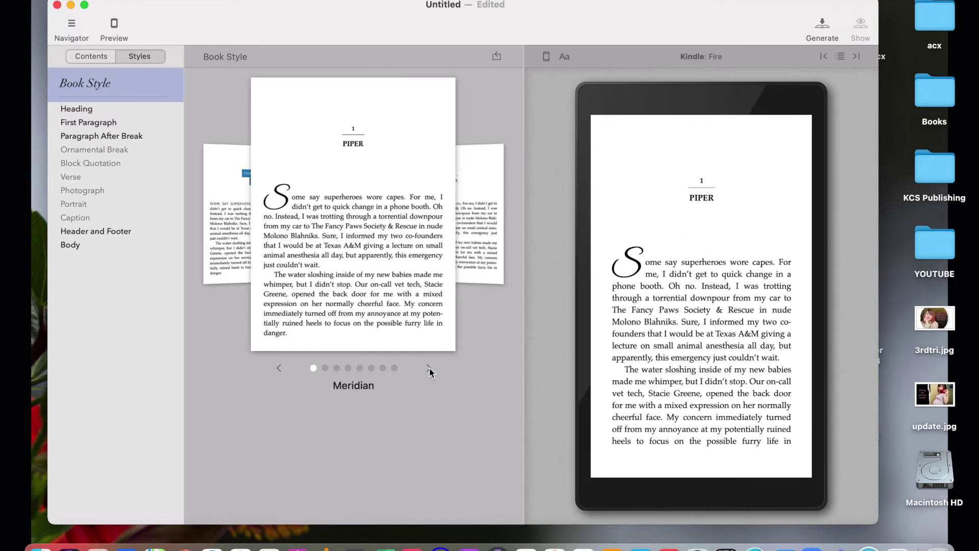
{"action": "left_click", "coordinate": [430, 368]}
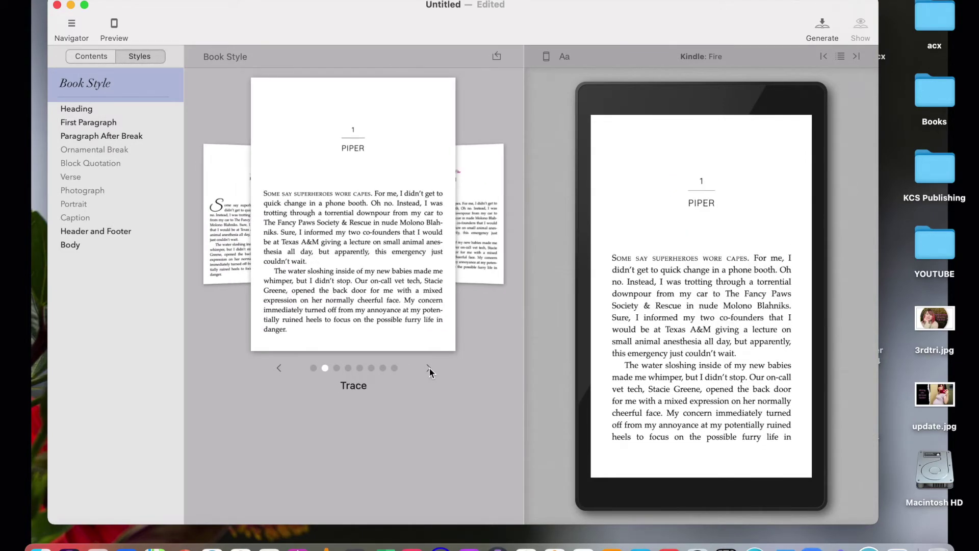
{"action": "left_click", "coordinate": [430, 368]}
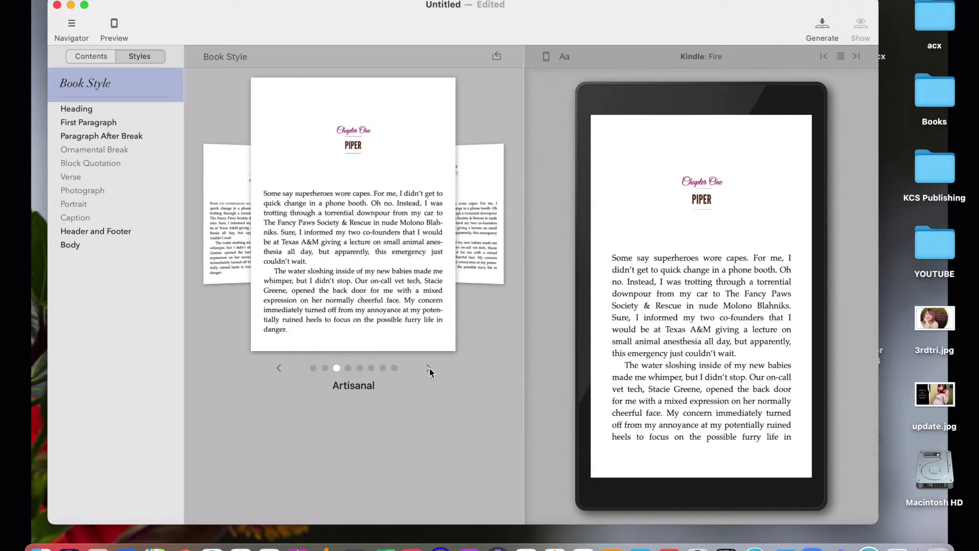
- Cycle through the heading designs of the Artisanal style, ending on the first one
{"action": "left_click", "coordinate": [130, 109]}
{"action": "left_click", "coordinate": [427, 231]}
{"action": "left_click", "coordinate": [427, 231]}
{"action": "left_click", "coordinate": [427, 230]}
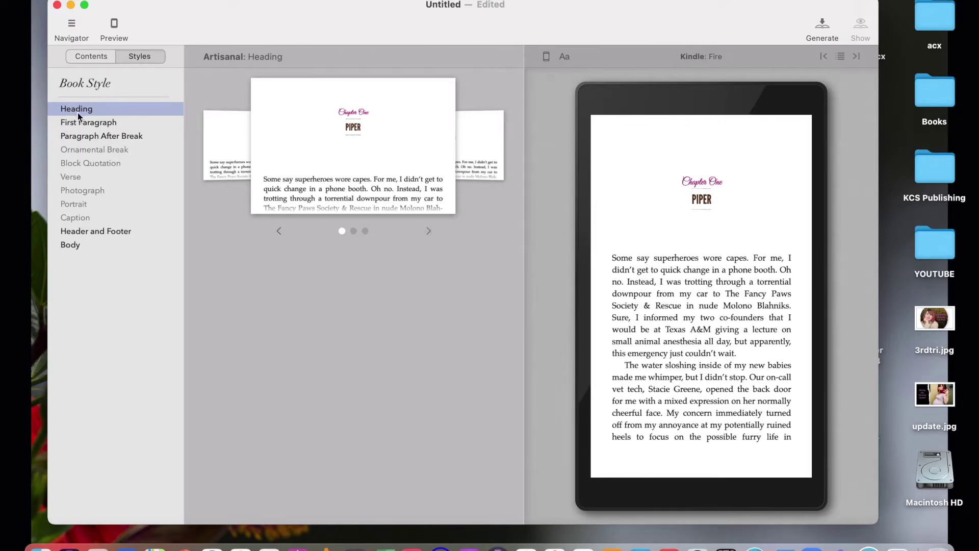
- Switch the book style back to Kindred
{"action": "left_click", "coordinate": [96, 91]}
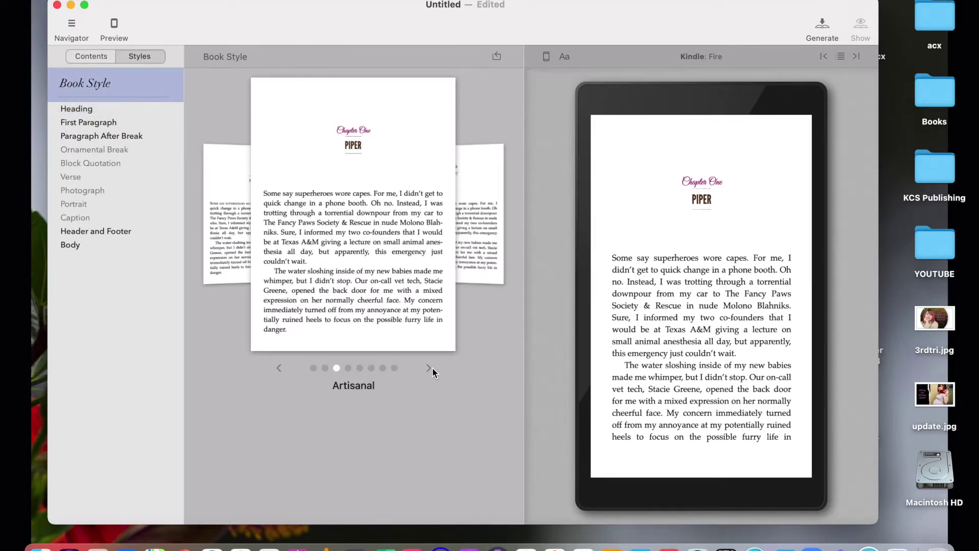
{"action": "left_click", "coordinate": [429, 368]}
{"action": "left_click", "coordinate": [428, 367]}
{"action": "left_click", "coordinate": [278, 368]}
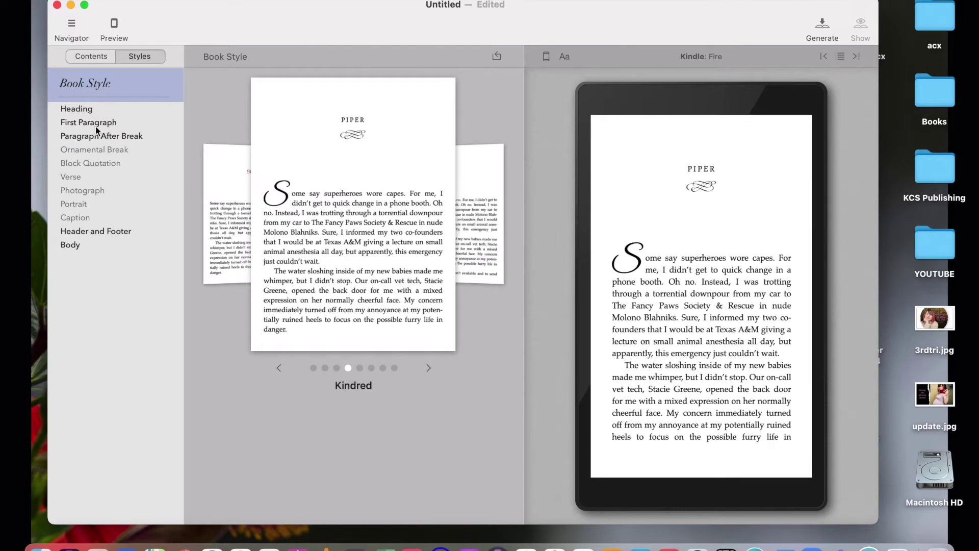
- Compare the Kindred heading designs again and settle on the flourish heading without a chapter number
{"action": "left_click", "coordinate": [77, 109]}
{"action": "left_click", "coordinate": [429, 231]}
{"action": "left_click", "coordinate": [429, 231]}
{"action": "left_click", "coordinate": [429, 232]}
{"action": "left_click", "coordinate": [429, 231]}
{"action": "left_click", "coordinate": [429, 231]}
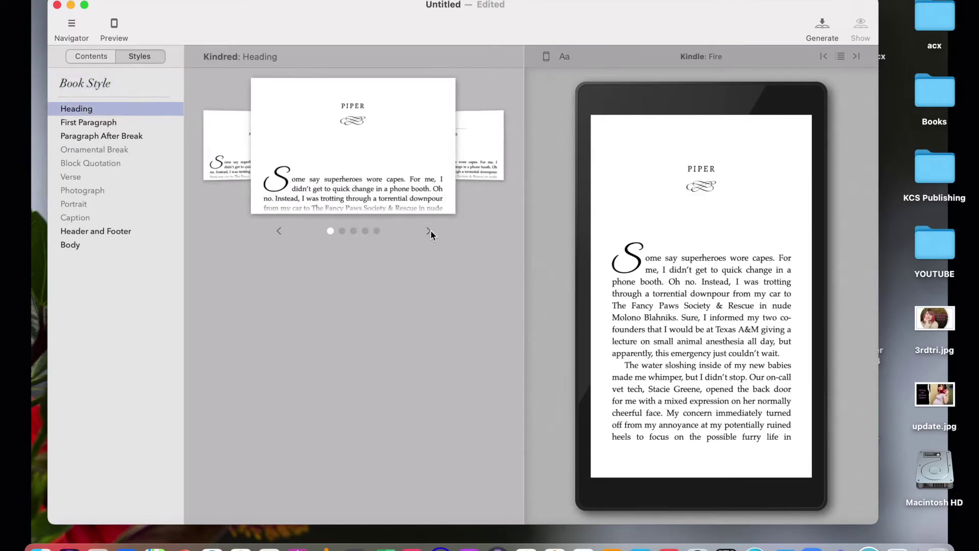
{"action": "left_click", "coordinate": [429, 231]}
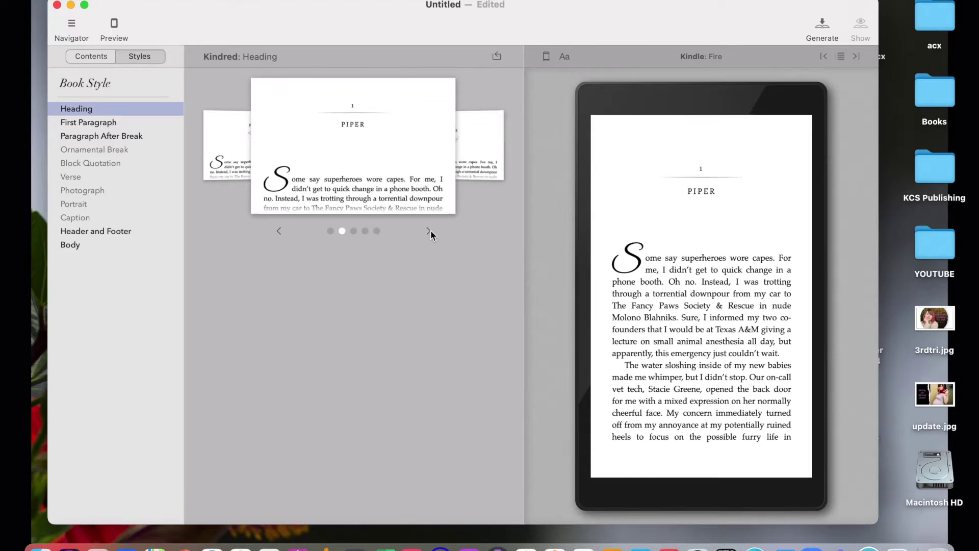
{"action": "left_click", "coordinate": [279, 231]}
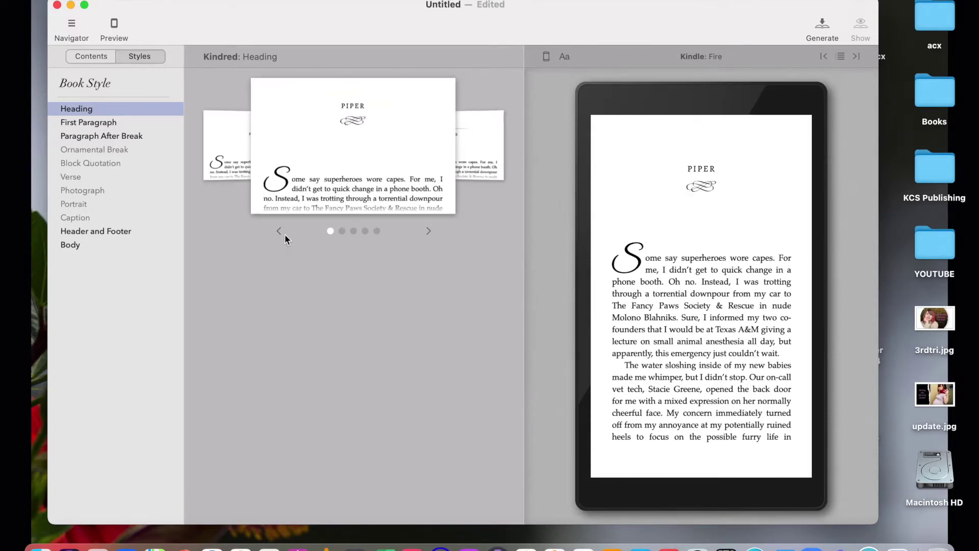
- Retitle the first chapter "Chapter One" and give it the subtitle "Piper"
{"action": "left_click", "coordinate": [102, 56]}
{"action": "left_click", "coordinate": [246, 92]}
{"action": "double_click", "coordinate": [245, 91]}
{"action": "type", "text": "Chapter One"}
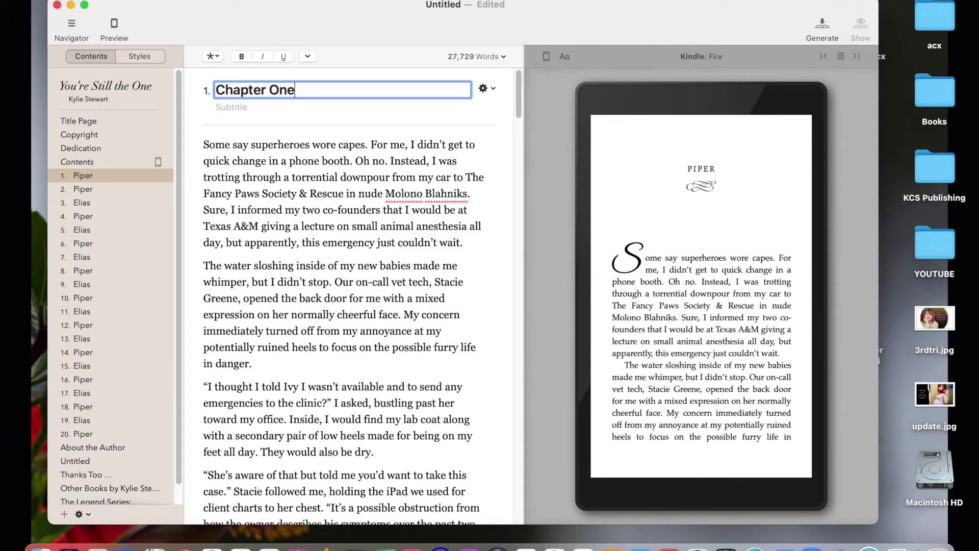
{"action": "left_click", "coordinate": [225, 105]}
{"action": "type", "text": "Pi"}
{"action": "left_click", "coordinate": [310, 164]}
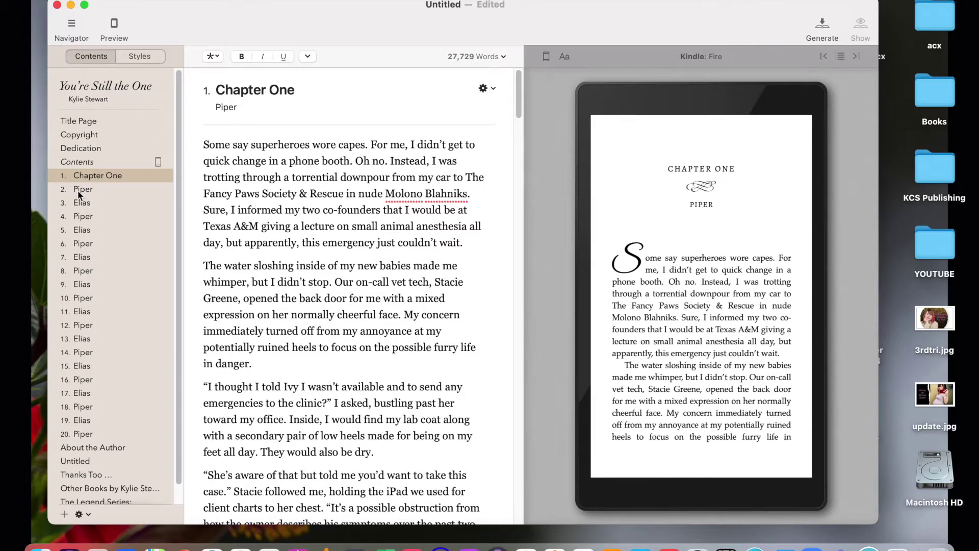
- Retitle the second chapter "Chapter Two" and give it the subtitle "Piper"
{"action": "left_click", "coordinate": [78, 190]}
{"action": "left_click", "coordinate": [225, 89]}
{"action": "type", "text": "Chapter Two"}
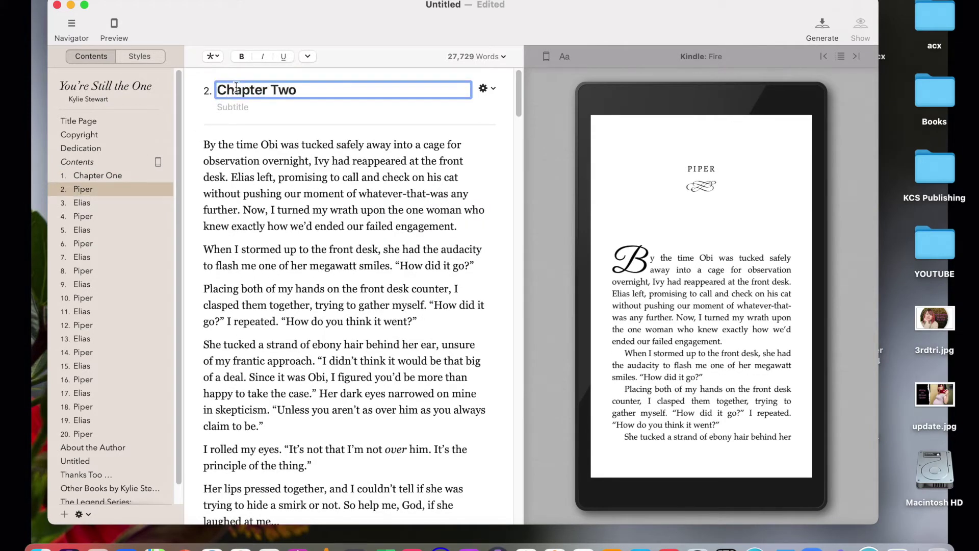
{"action": "key", "text": "Tab"}
{"action": "type", "text": "Piper"}
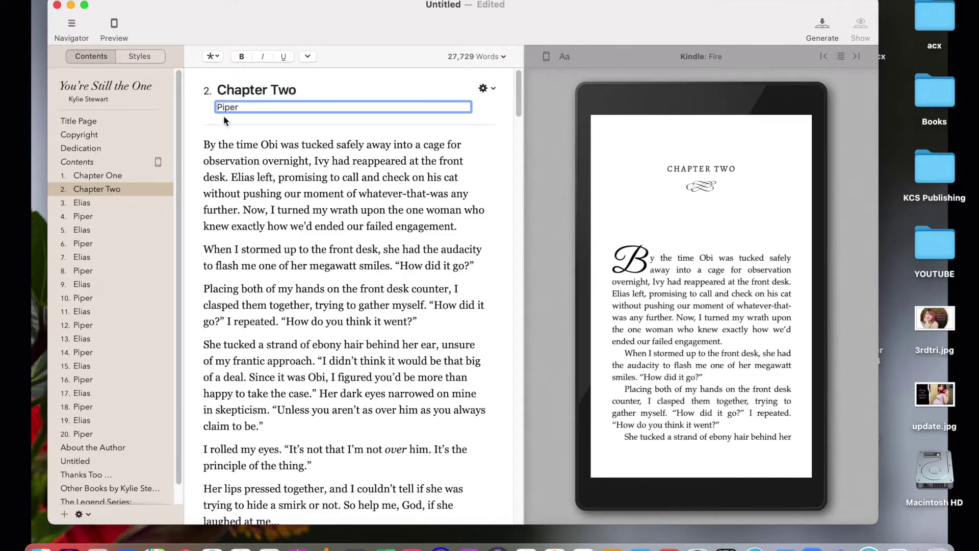
{"action": "left_click", "coordinate": [245, 161]}
{"action": "scroll", "coordinate": [245, 161], "scroll_direction": "down", "scroll_amount": 20}
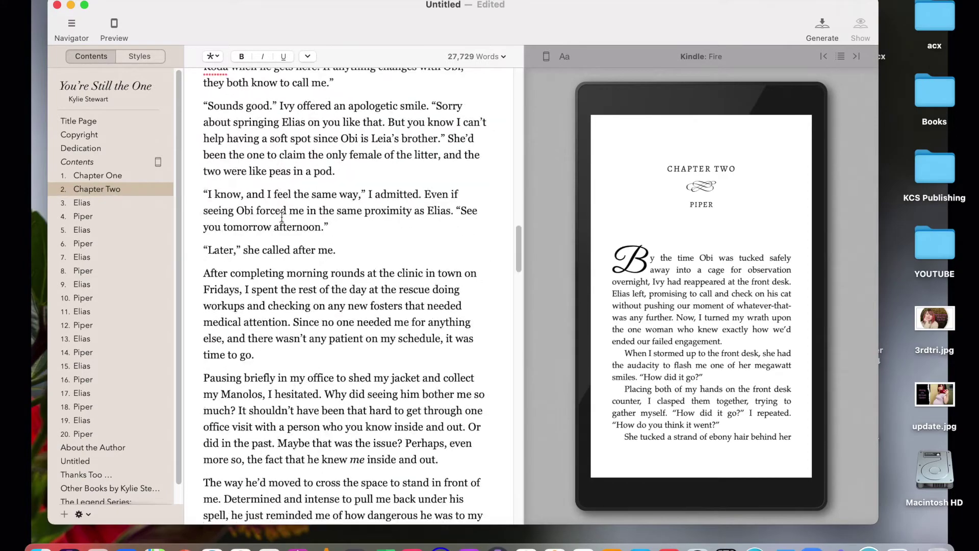
{"action": "scroll", "coordinate": [280, 217], "scroll_direction": "up", "scroll_amount": 20}
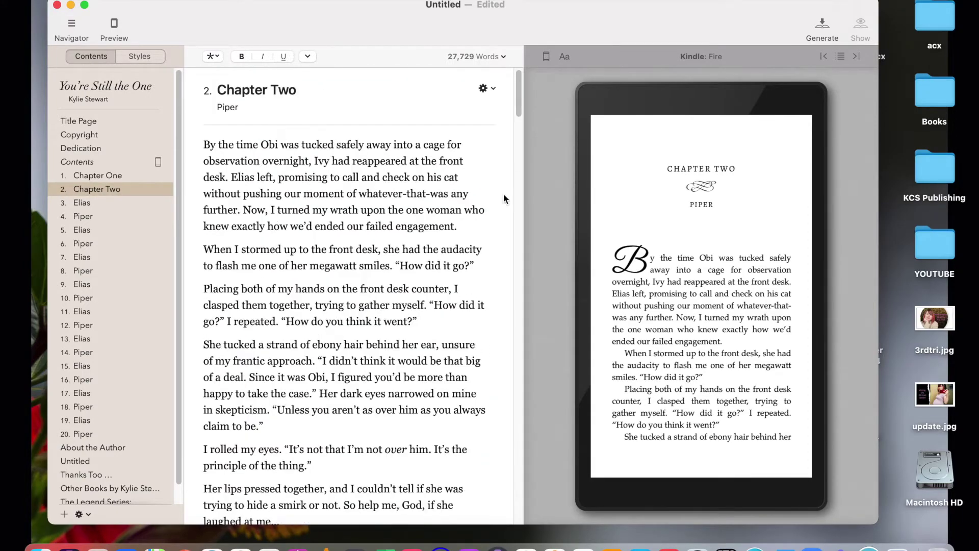
- Page through the device preview of Chapter Two to check its layout up to the next chapter
{"action": "left_click", "coordinate": [822, 304]}
{"action": "left_click", "coordinate": [822, 303]}
{"action": "left_click", "coordinate": [822, 303]}
{"action": "left_click", "coordinate": [822, 303]}
{"action": "left_click", "coordinate": [822, 303]}
{"action": "left_click", "coordinate": [822, 303]}
{"action": "left_click", "coordinate": [822, 303]}
{"action": "left_click", "coordinate": [822, 303]}
{"action": "left_click", "coordinate": [822, 303]}
- Retitle the third chapter "Chapter Three" and give it the subtitle "Elias"
{"action": "left_click", "coordinate": [148, 199]}
{"action": "double_click", "coordinate": [232, 90]}
{"action": "type", "text": "Chapter Three"}
{"action": "key", "text": "Tab"}
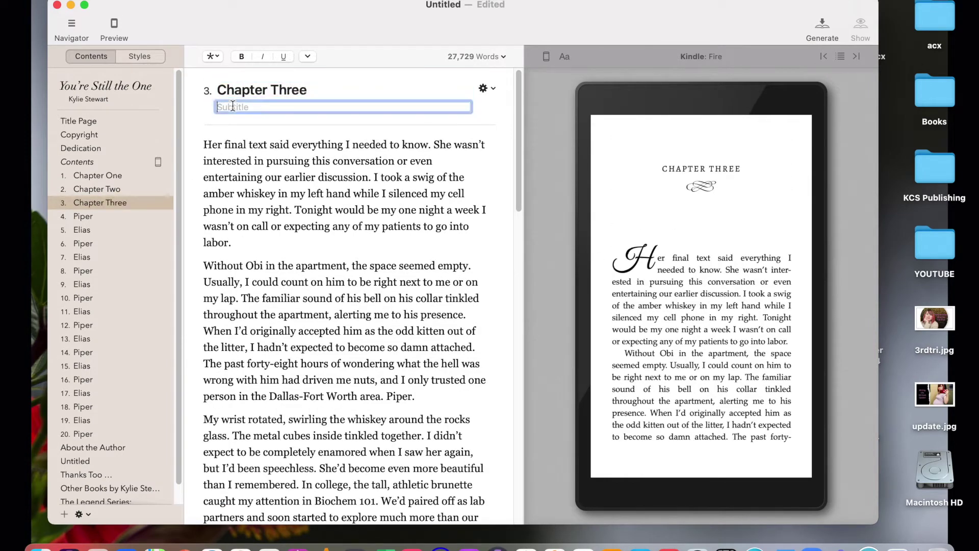
{"action": "type", "text": "Elias"}
{"action": "left_click", "coordinate": [252, 161]}
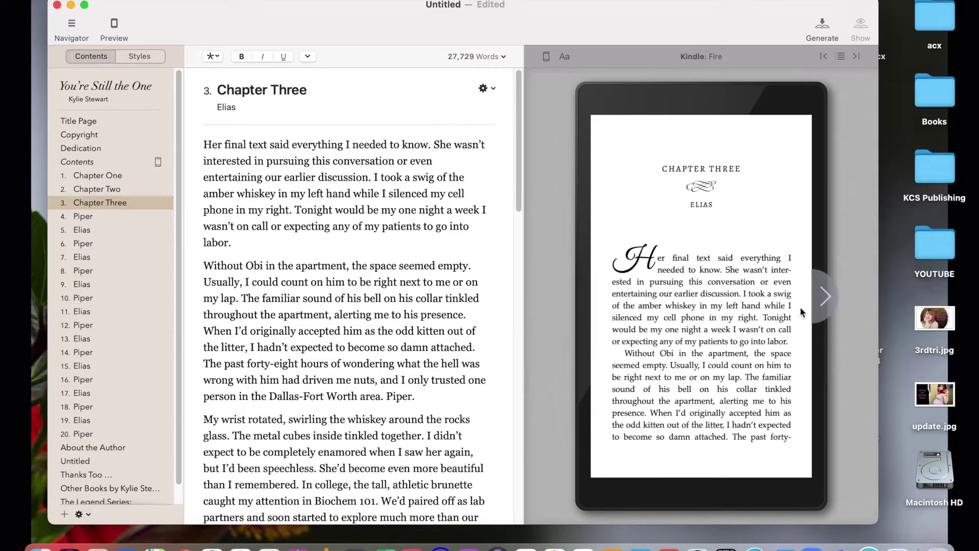
- Page through the device preview of Chapter Three to check its text up to the following chapter
{"action": "left_click", "coordinate": [821, 301]}
{"action": "left_click", "coordinate": [821, 300]}
{"action": "left_click", "coordinate": [820, 301]}
{"action": "left_click", "coordinate": [821, 301]}
{"action": "left_click", "coordinate": [582, 305]}
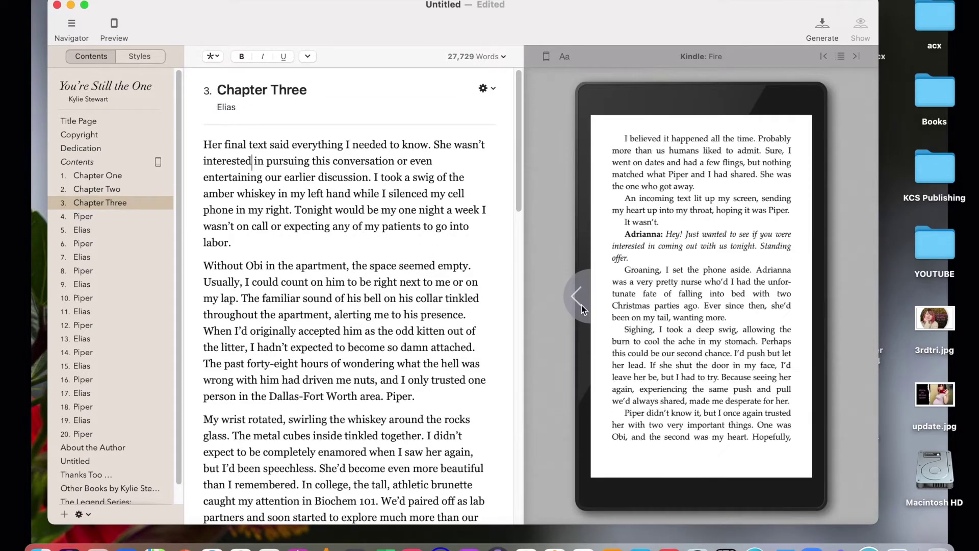
{"action": "left_click", "coordinate": [582, 305]}
{"action": "left_click", "coordinate": [825, 282]}
{"action": "left_click", "coordinate": [825, 282]}
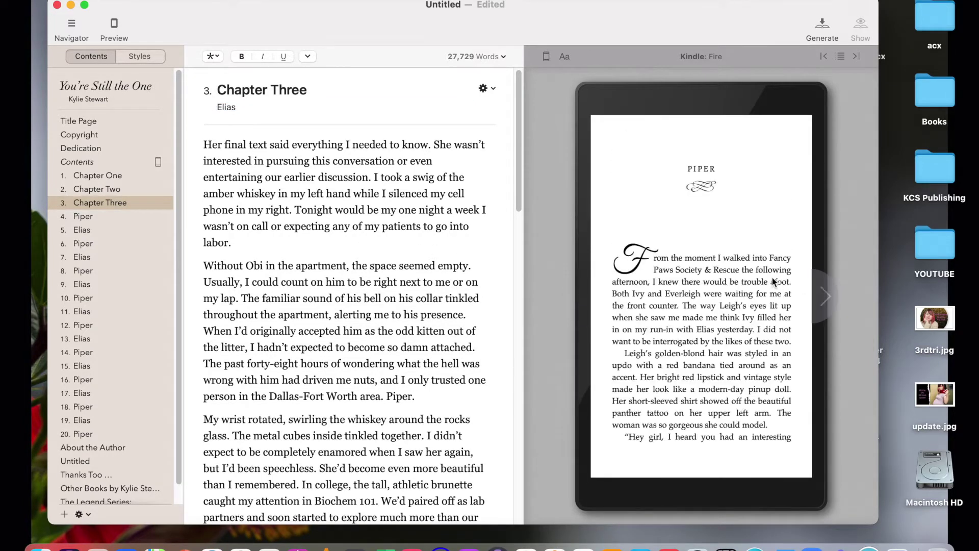
- Retitle the fourth chapter "Chapter Four" and give it the subtitle "Piper"
{"action": "left_click", "coordinate": [110, 215]}
{"action": "double_click", "coordinate": [236, 90]}
{"action": "type", "text": "Chapter Four"}
{"action": "key", "text": "Return"}
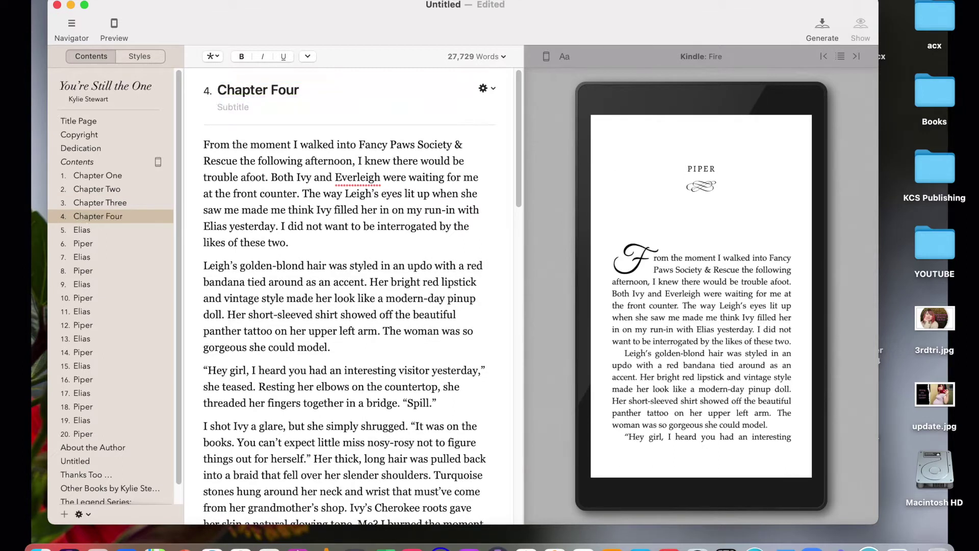
{"action": "left_click", "coordinate": [248, 106]}
{"action": "type", "text": "P"}
{"action": "left_click", "coordinate": [255, 162]}
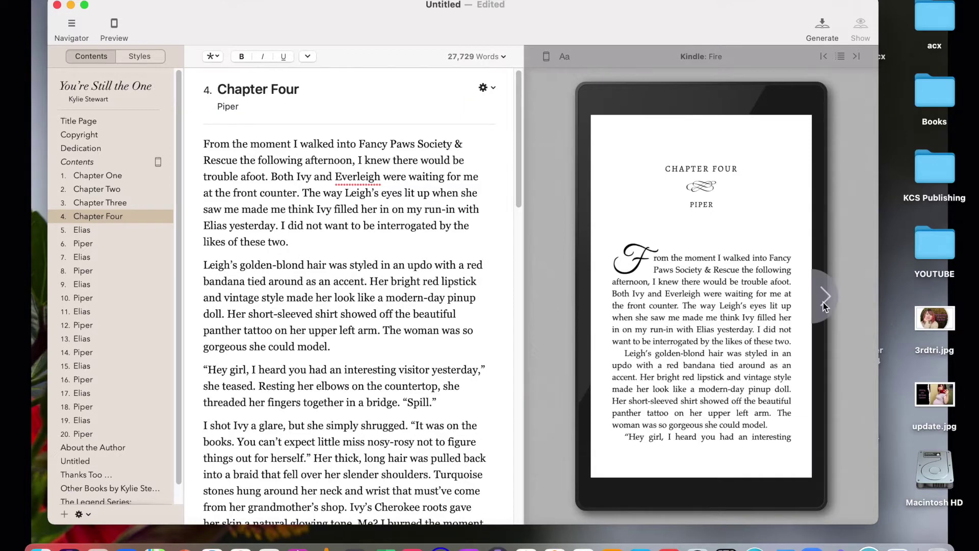
- Give the fifth chapter the subtitle "Elias" and retitle it "Chapter Five"
{"action": "left_click", "coordinate": [823, 302]}
{"action": "left_click", "coordinate": [823, 302]}
{"action": "left_click", "coordinate": [823, 302]}
{"action": "left_click", "coordinate": [100, 233]}
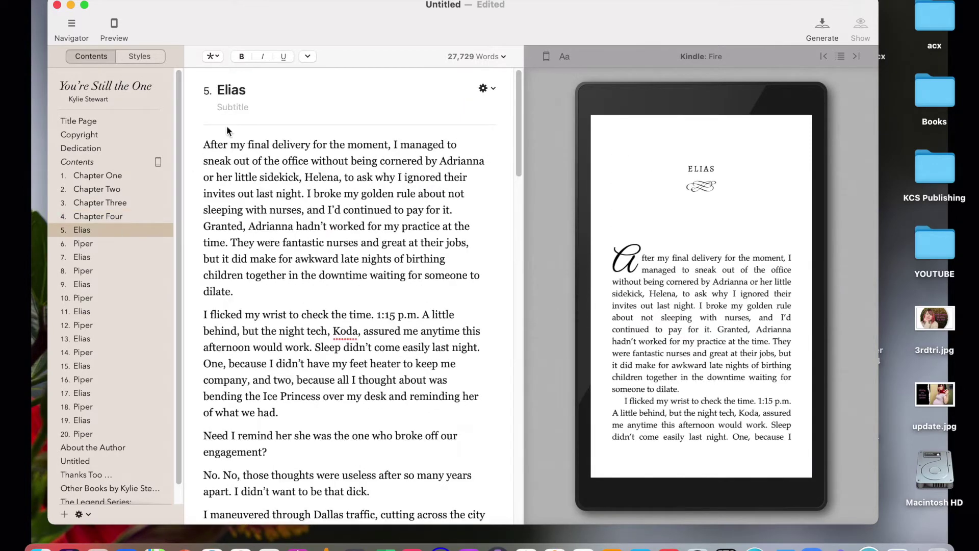
{"action": "left_click", "coordinate": [258, 107]}
{"action": "type", "text": "Elias"}
{"action": "left_click", "coordinate": [258, 90]}
{"action": "type", "text": "Chapter Five"}
{"action": "left_click", "coordinate": [275, 158]}
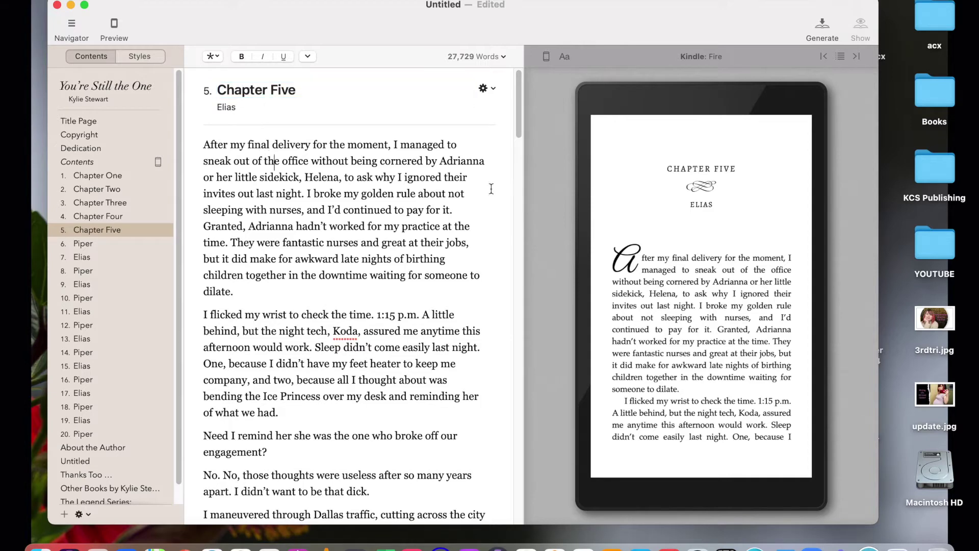
- Page through the device preview of Chapter Five to check its layout
{"action": "left_click", "coordinate": [823, 296]}
{"action": "left_click", "coordinate": [823, 296]}
{"action": "left_click", "coordinate": [824, 296]}
{"action": "left_click", "coordinate": [823, 296]}
{"action": "left_click", "coordinate": [824, 296]}
{"action": "left_click", "coordinate": [824, 295]}
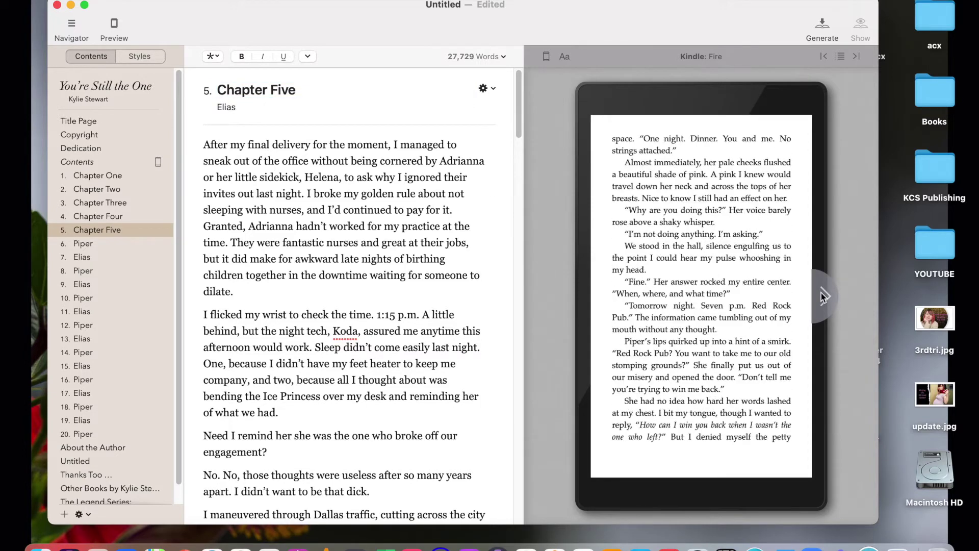
{"action": "left_click", "coordinate": [823, 295]}
{"action": "left_click", "coordinate": [824, 296]}
- Give the sixth chapter the subtitle "Piper" and retitle it "Chapter Six"
{"action": "left_click", "coordinate": [127, 248]}
{"action": "left_click", "coordinate": [237, 108]}
{"action": "type", "text": "Piper"}
{"action": "left_click", "coordinate": [258, 96]}
{"action": "type", "text": "Chapter Six"}
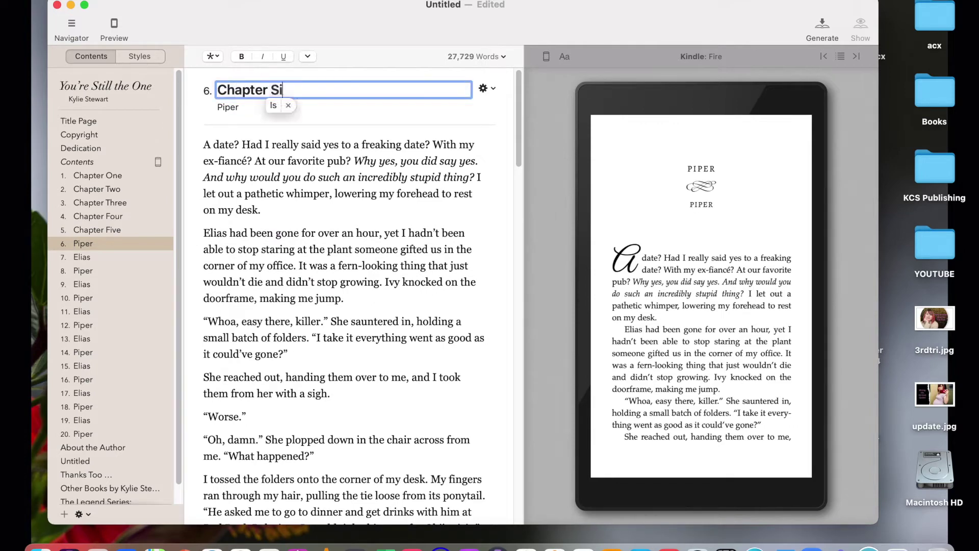
{"action": "left_click", "coordinate": [301, 181]}
- Give the seventh chapter the subtitle "Elias" and retitle it "Chapter Seven"
{"action": "left_click", "coordinate": [825, 295]}
{"action": "left_click", "coordinate": [824, 295]}
{"action": "left_click", "coordinate": [824, 295]}
{"action": "left_click", "coordinate": [824, 295]}
{"action": "left_click", "coordinate": [825, 295]}
{"action": "left_click", "coordinate": [240, 107]}
{"action": "type", "text": "Elias"}
{"action": "key", "text": "Return"}
{"action": "left_click", "coordinate": [255, 90]}
{"action": "type", "text": "Chapter Seven"}
{"action": "left_click", "coordinate": [273, 147]}
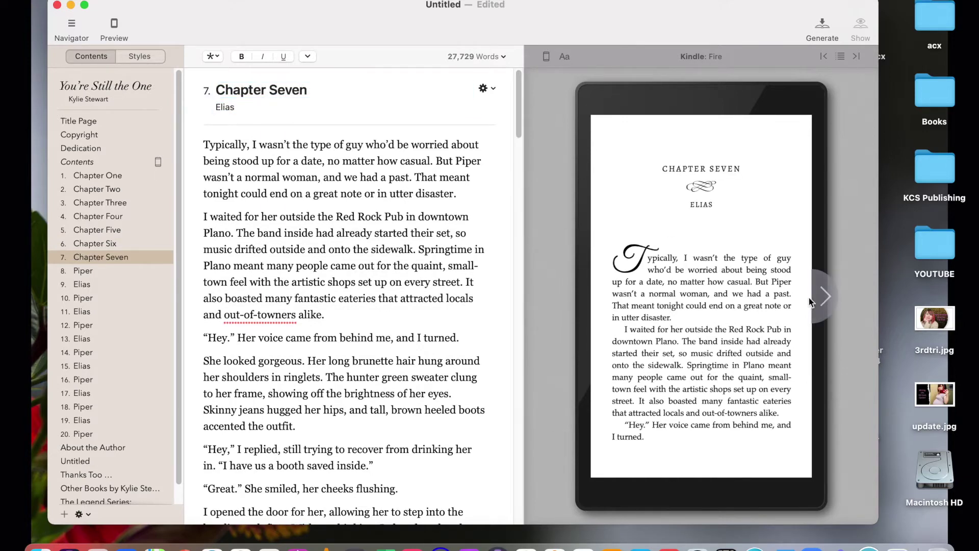
- Page through the device preview of Chapter Seven to check its pages to the end
{"action": "left_click", "coordinate": [830, 295]}
{"action": "left_click", "coordinate": [830, 295]}
{"action": "left_click", "coordinate": [831, 295]}
{"action": "left_click", "coordinate": [831, 295]}
{"action": "left_click", "coordinate": [831, 295]}
{"action": "left_click", "coordinate": [830, 293]}
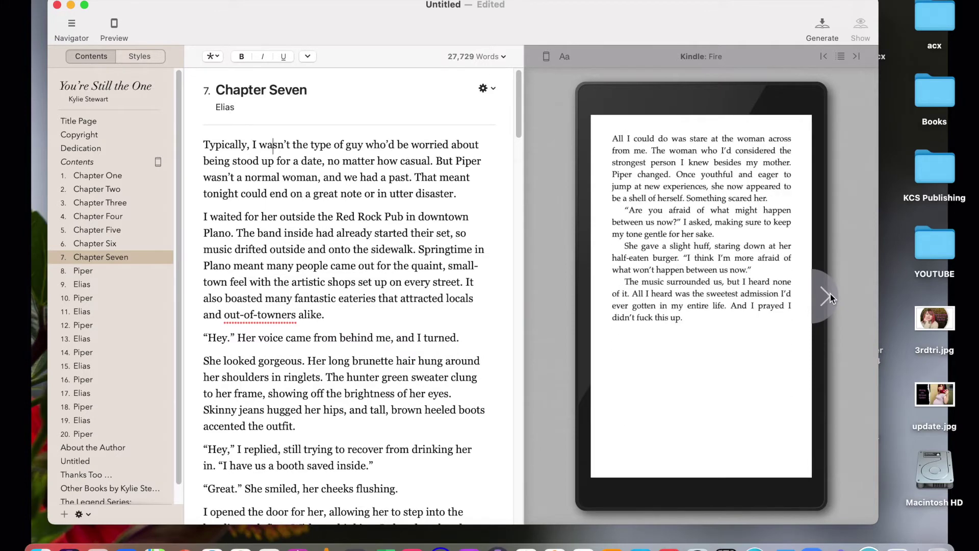
{"action": "left_click", "coordinate": [831, 294]}
- Give the eighth chapter the subtitle "Piper" and retitle it "Chapter Eight"
{"action": "left_click", "coordinate": [136, 271]}
{"action": "left_click", "coordinate": [240, 106]}
{"action": "type", "text": "Piper"}
{"action": "double_click", "coordinate": [252, 91]}
{"action": "type", "text": "Chapter Eight"}
{"action": "key", "text": "Return"}
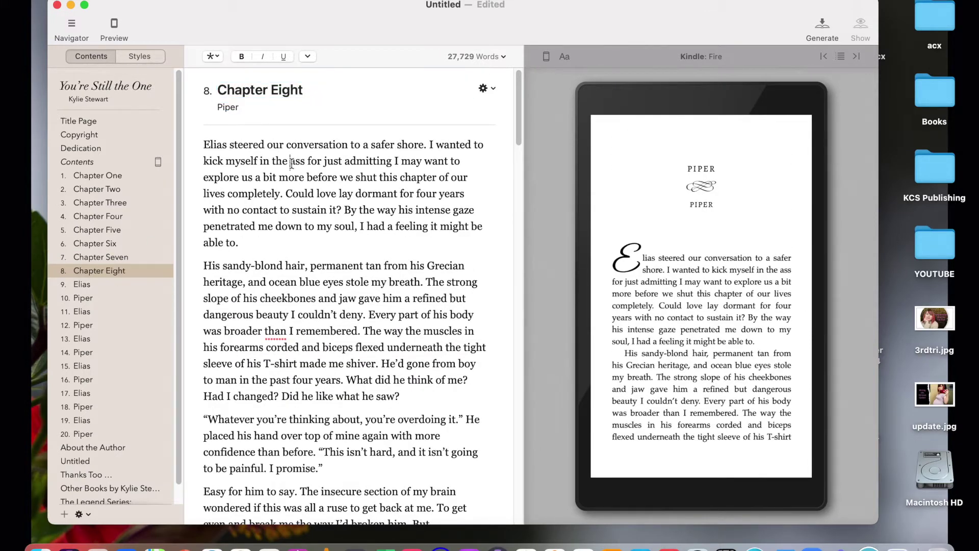
- Give the ninth chapter the subtitle "Elias" and retitle it "Chapter Nine"
{"action": "left_click", "coordinate": [822, 302]}
{"action": "left_click", "coordinate": [822, 302]}
{"action": "left_click", "coordinate": [822, 302]}
{"action": "left_click", "coordinate": [823, 303]}
{"action": "left_click", "coordinate": [823, 303]}
{"action": "left_click", "coordinate": [823, 303]}
{"action": "left_click", "coordinate": [137, 284]}
{"action": "left_click", "coordinate": [248, 107]}
{"action": "type", "text": "Elias"}
{"action": "double_click", "coordinate": [226, 90]}
{"action": "type", "text": "Chapter Nine"}
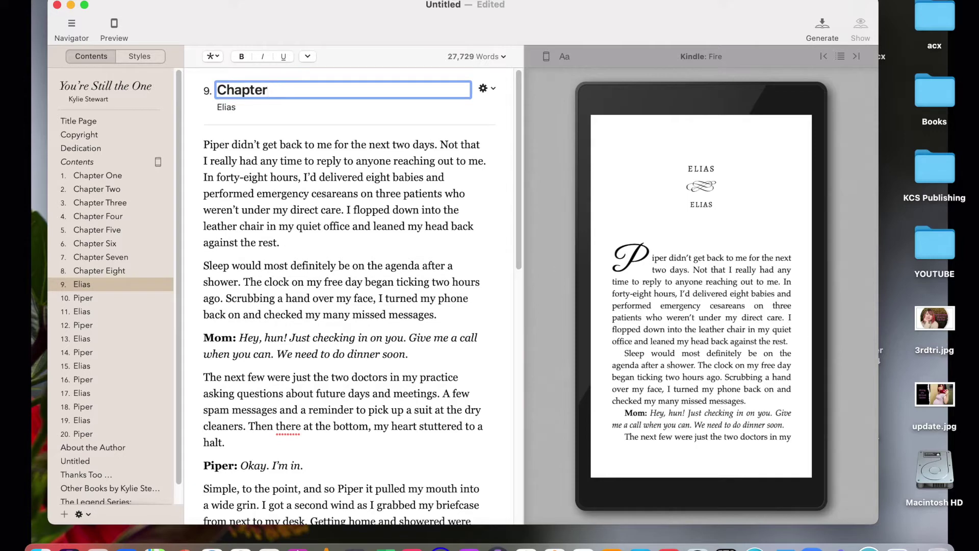
{"action": "left_click", "coordinate": [278, 162]}
- Give the tenth chapter the subtitle "Piper" and retitle it "Chapter Ten"
{"action": "left_click", "coordinate": [816, 314]}
{"action": "left_click", "coordinate": [816, 314]}
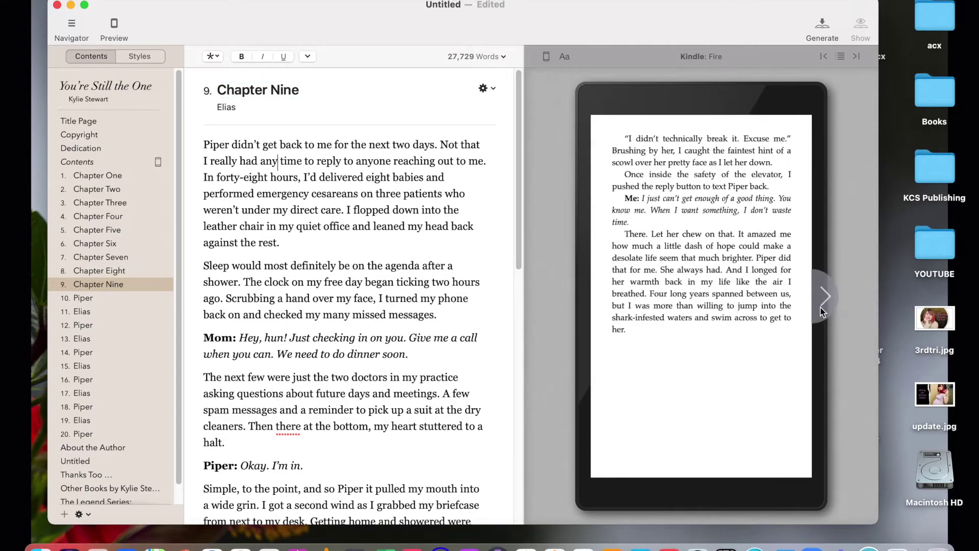
{"action": "left_click", "coordinate": [816, 313]}
{"action": "left_click", "coordinate": [129, 296]}
{"action": "left_click", "coordinate": [271, 107]}
{"action": "type", "text": "Piper"}
{"action": "double_click", "coordinate": [288, 82]}
{"action": "type", "text": "Chapter TEn"}
{"action": "left_click", "coordinate": [287, 160]}
- Give the eleventh chapter the subtitle "Elias" and retitle it "Chapter Eleven"
{"action": "left_click", "coordinate": [822, 301]}
{"action": "left_click", "coordinate": [822, 301]}
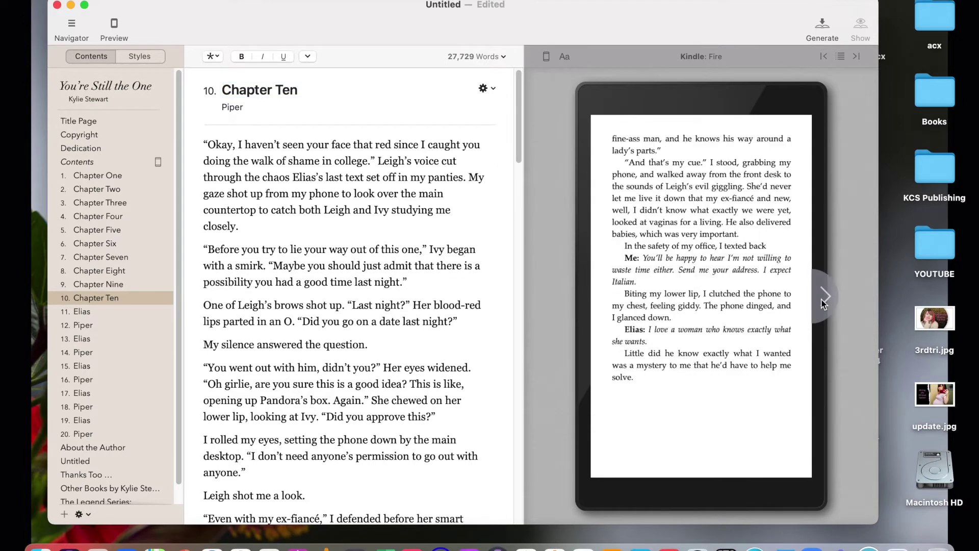
{"action": "left_click", "coordinate": [822, 301]}
{"action": "left_click", "coordinate": [240, 109]}
{"action": "type", "text": "Elias"}
{"action": "key", "text": "Return"}
{"action": "double_click", "coordinate": [235, 90]}
{"action": "type", "text": "Chapter Eve"}
{"action": "key", "text": "BackSpace"}
{"action": "key", "text": "BackSpace"}
{"action": "type", "text": "leven"}
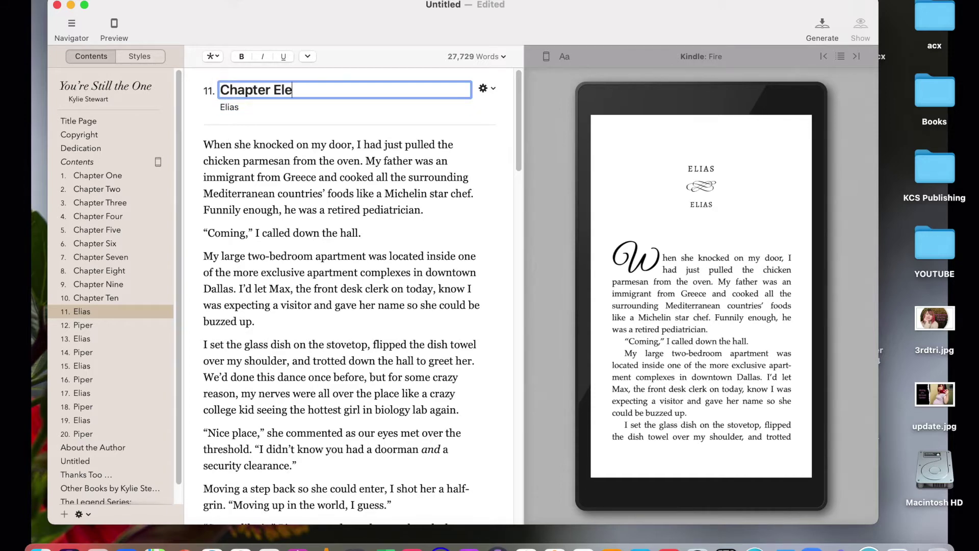
{"action": "key", "text": "Return"}
- Give the twelfth chapter the subtitle "Piper" and retitle it "Chapter Twelve"
{"action": "left_click", "coordinate": [826, 292]}
{"action": "left_click", "coordinate": [827, 292]}
{"action": "left_click", "coordinate": [826, 292]}
{"action": "left_click", "coordinate": [827, 291]}
{"action": "left_click", "coordinate": [827, 292]}
{"action": "left_click", "coordinate": [827, 292]}
{"action": "left_click", "coordinate": [237, 107]}
{"action": "type", "text": "Piper"}
{"action": "key", "text": "Return"}
{"action": "double_click", "coordinate": [259, 91]}
{"action": "type", "text": "Chapter Twelve"}
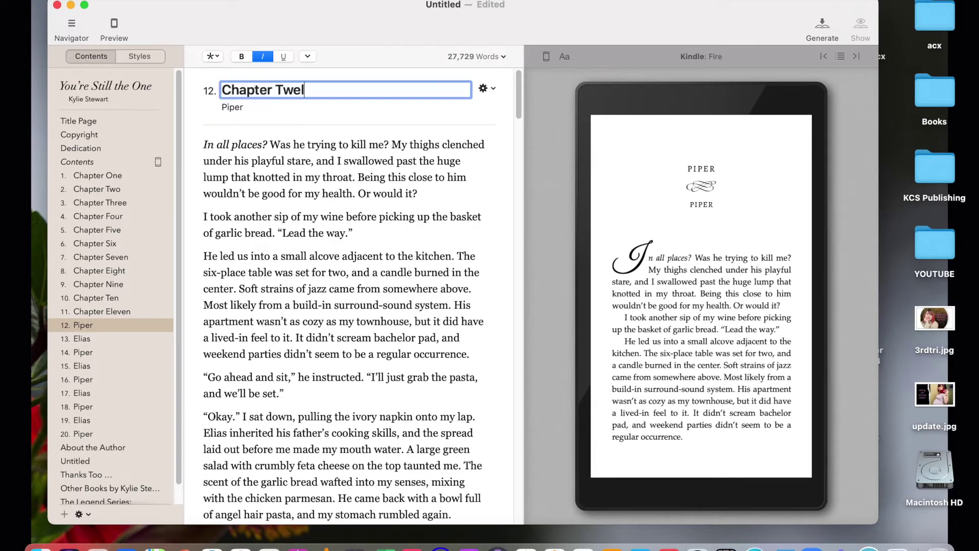
{"action": "left_click", "coordinate": [266, 161]}
- Page through the device preview of Chapter Twelve to check its layout up to the next chapter's opening
{"action": "left_click", "coordinate": [825, 297]}
{"action": "left_click", "coordinate": [825, 296]}
{"action": "left_click", "coordinate": [826, 297]}
{"action": "left_click", "coordinate": [825, 297]}
{"action": "left_click", "coordinate": [825, 296]}
{"action": "left_click", "coordinate": [825, 297]}
{"action": "left_click", "coordinate": [825, 297]}
{"action": "left_click", "coordinate": [825, 296]}
{"action": "left_click", "coordinate": [825, 297]}
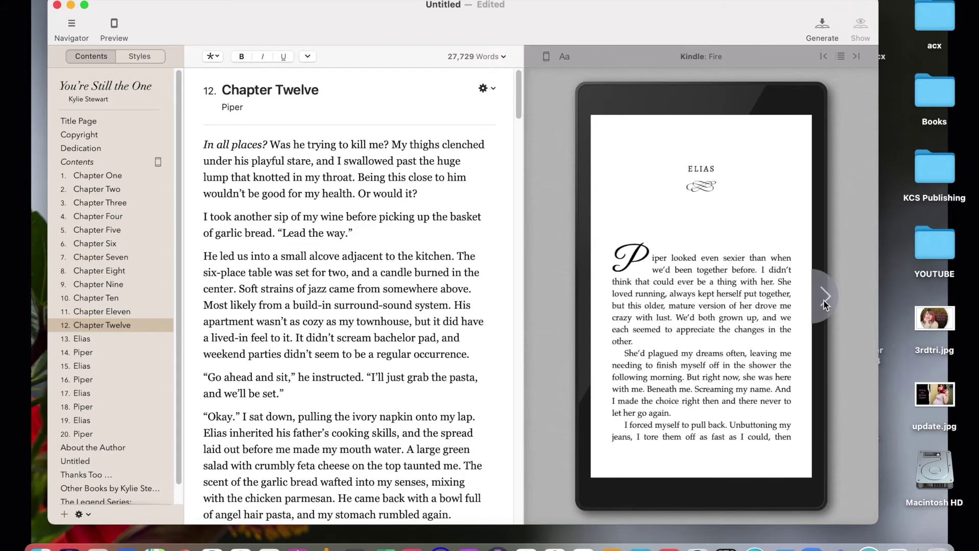
- Retitle the thirteenth chapter "Chapter Thirteen" with the subtitle "Elias"
{"action": "double_click", "coordinate": [255, 92]}
{"action": "type", "text": "Chapter Thir"}
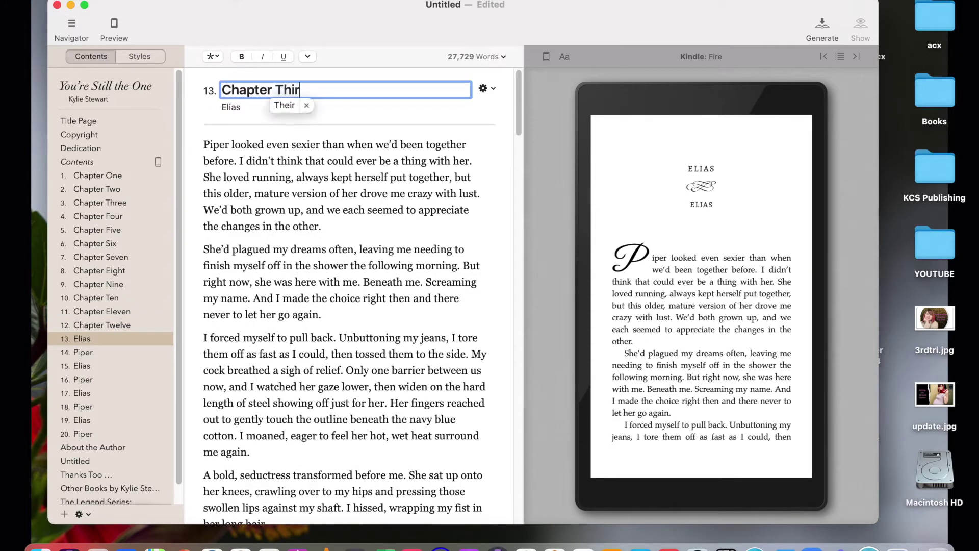
{"action": "type", "text": "teen"}
{"action": "left_click", "coordinate": [282, 145]}
- Page through the device preview of Chapter Thirteen to check its layout up to the next chapter's opening
{"action": "left_click", "coordinate": [824, 296]}
{"action": "left_click", "coordinate": [826, 296]}
{"action": "left_click", "coordinate": [826, 296]}
{"action": "left_click", "coordinate": [825, 295]}
{"action": "left_click", "coordinate": [825, 296]}
- Give the fourteenth chapter the subtitle "Piper" and retitle it "Chapter Fourteen"
{"action": "left_click", "coordinate": [87, 352]}
{"action": "left_click", "coordinate": [271, 106]}
{"action": "type", "text": "Piper"}
{"action": "key", "text": "Return"}
{"action": "double_click", "coordinate": [276, 91]}
{"action": "type", "text": "Chapter F"}
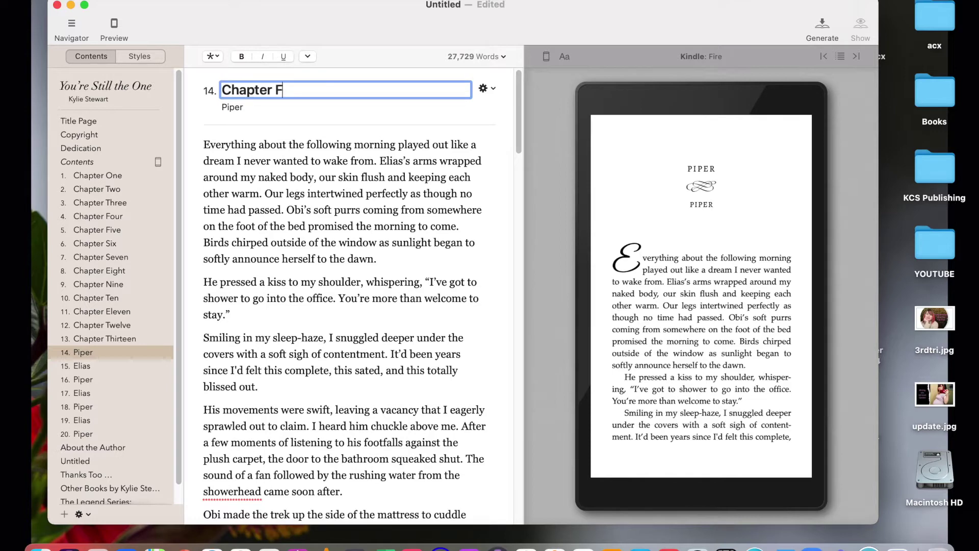
{"action": "type", "text": "ourteen"}
{"action": "left_click", "coordinate": [303, 161]}
- Page through the device preview of Chapter Fourteen to check its layout
{"action": "left_click", "coordinate": [826, 296]}
{"action": "left_click", "coordinate": [828, 296]}
{"action": "left_click", "coordinate": [827, 296]}
{"action": "left_click", "coordinate": [828, 296]}
- Give the fifteenth chapter the subtitle "Elias" and retitle it "Chapter Fifteen"
{"action": "left_click", "coordinate": [83, 379]}
{"action": "left_click", "coordinate": [82, 366]}
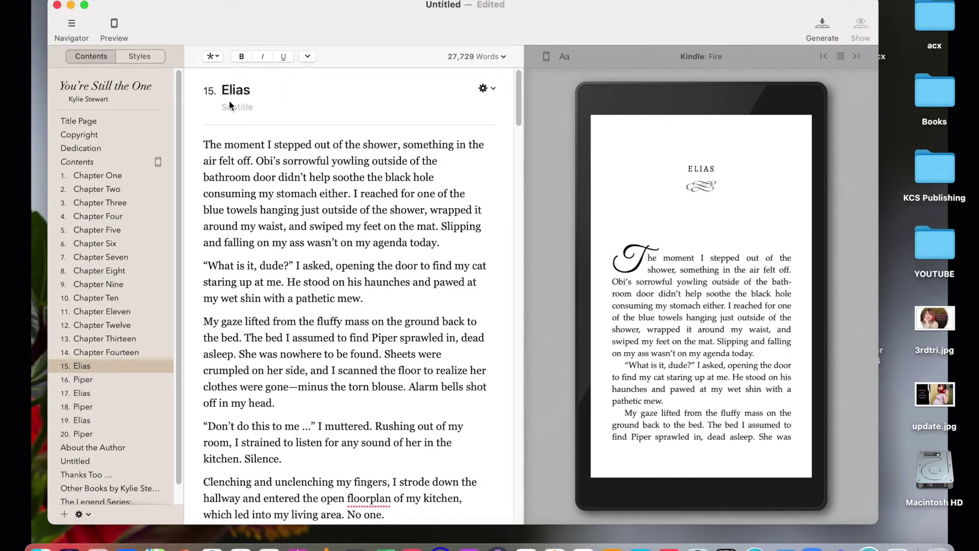
{"action": "left_click", "coordinate": [227, 101]}
{"action": "type", "text": "El"}
{"action": "left_click", "coordinate": [243, 92]}
{"action": "type", "text": "Chapter Fifteen"}
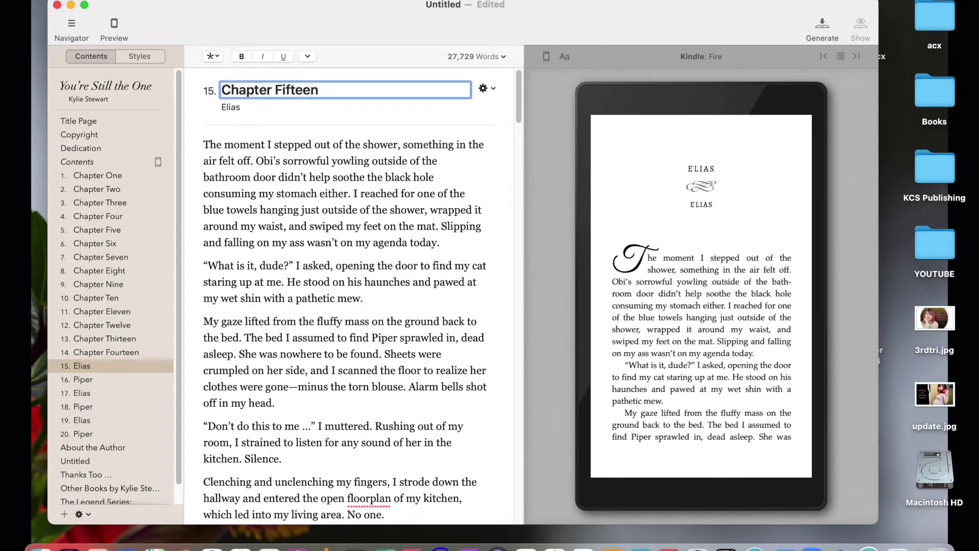
{"action": "left_click", "coordinate": [294, 226]}
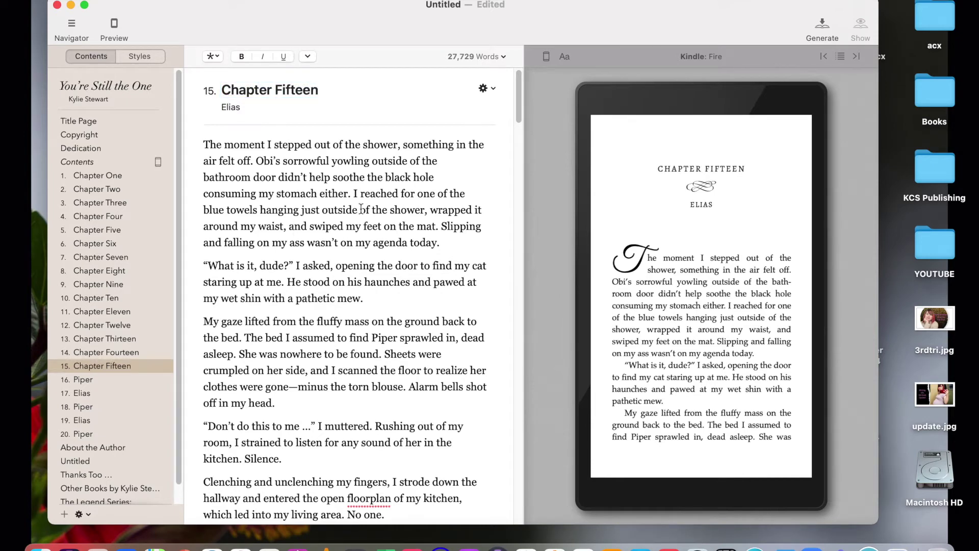
- Page through the device preview of Chapter Fifteen to the paragraph following its scene break
{"action": "left_click", "coordinate": [821, 292]}
{"action": "left_click", "coordinate": [819, 290]}
{"action": "left_click", "coordinate": [819, 287]}
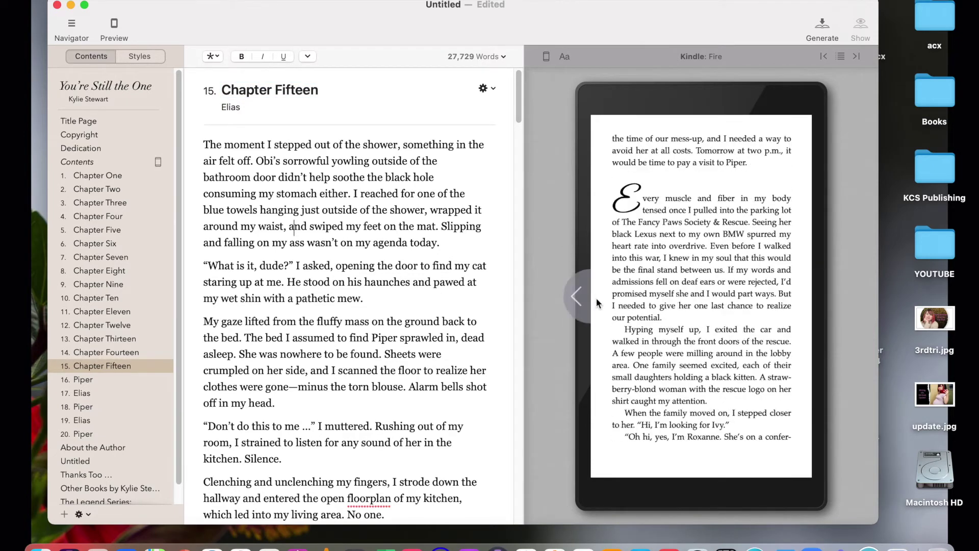
- Examine the book style's options for first paragraphs, paragraphs after a break, ornamental breaks, photographs and headings
{"action": "left_click", "coordinate": [134, 58]}
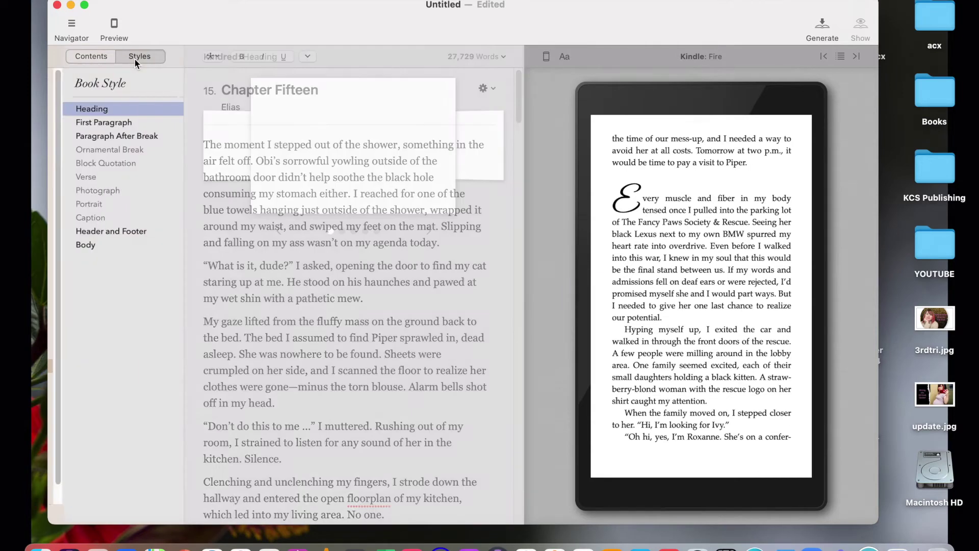
{"action": "left_click", "coordinate": [95, 135]}
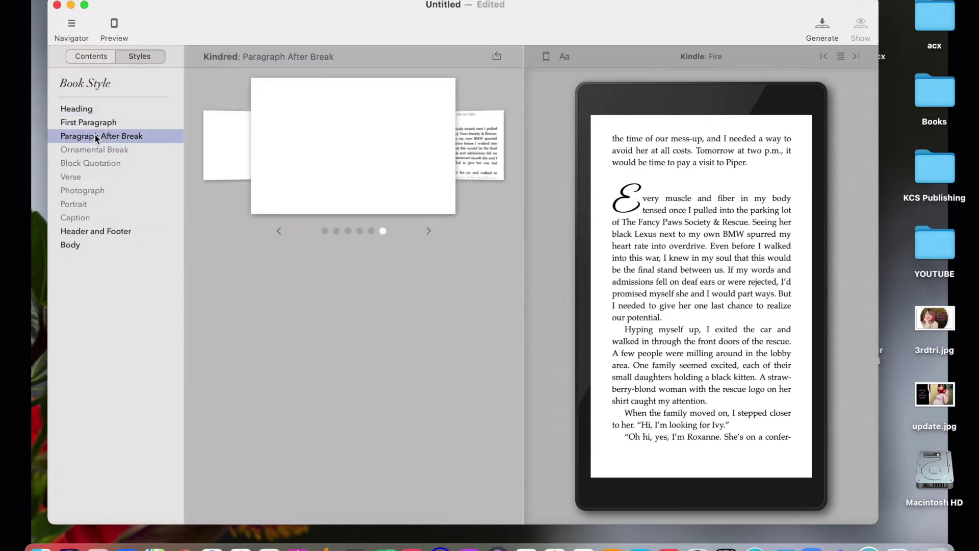
{"action": "left_click", "coordinate": [98, 122]}
{"action": "left_click", "coordinate": [95, 150]}
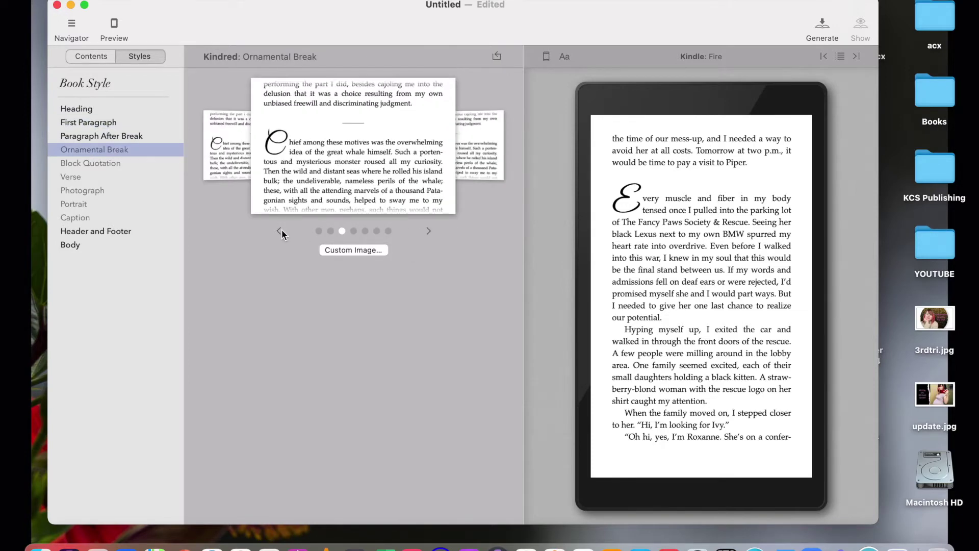
{"action": "left_click", "coordinate": [88, 189]}
{"action": "left_click", "coordinate": [89, 150]}
{"action": "left_click", "coordinate": [72, 108]}
{"action": "left_click", "coordinate": [72, 84]}
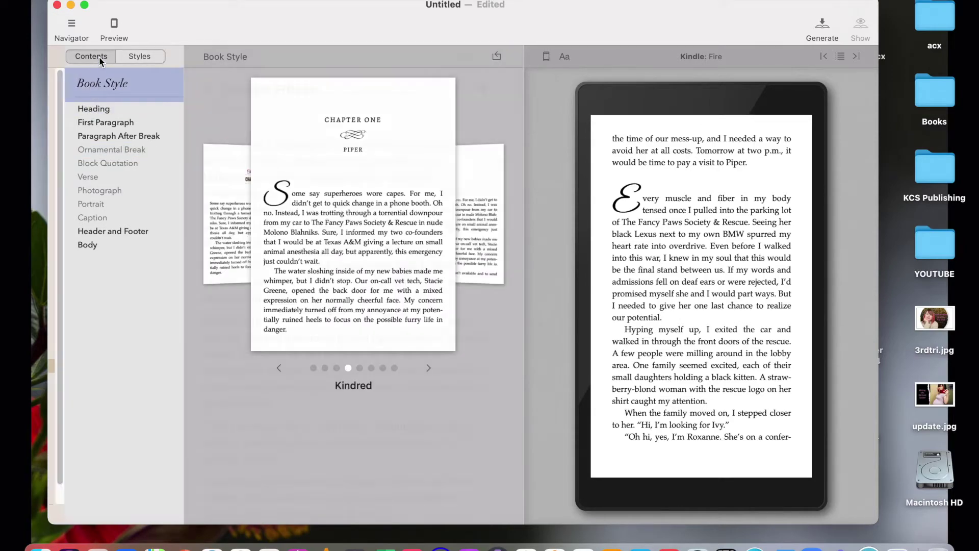
- Put "***" in the scene break before "Every muscle and fiber" in Chapter Fifteen and centre it as an aligned block
{"action": "left_click", "coordinate": [96, 56]}
{"action": "scroll", "coordinate": [299, 265], "scroll_direction": "down", "scroll_amount": 20}
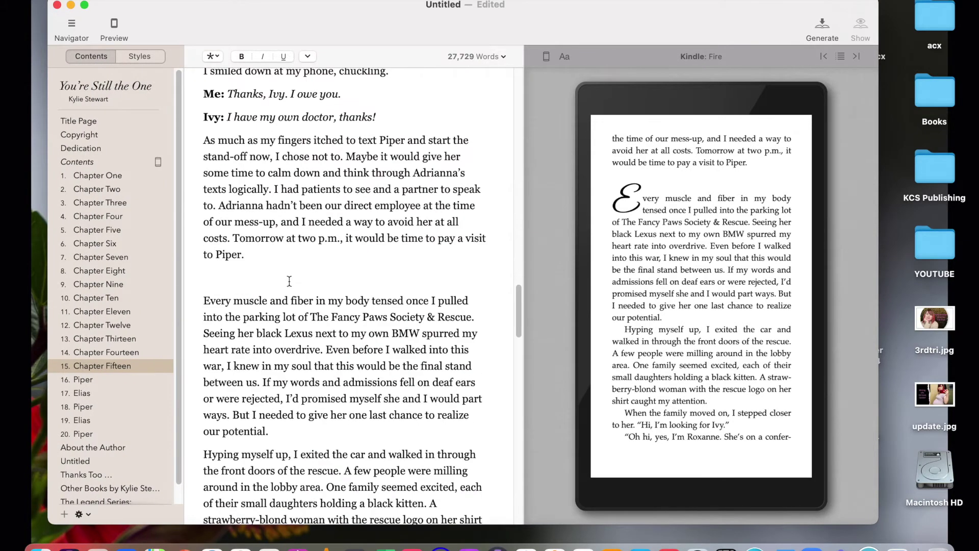
{"action": "type", "text": "*"}
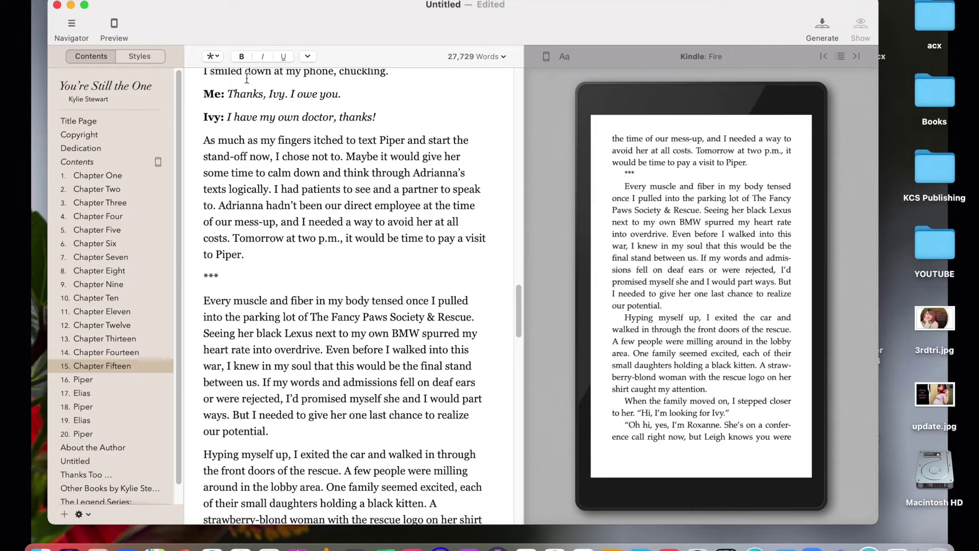
{"action": "left_click", "coordinate": [212, 56]}
{"action": "left_click", "coordinate": [200, 146]}
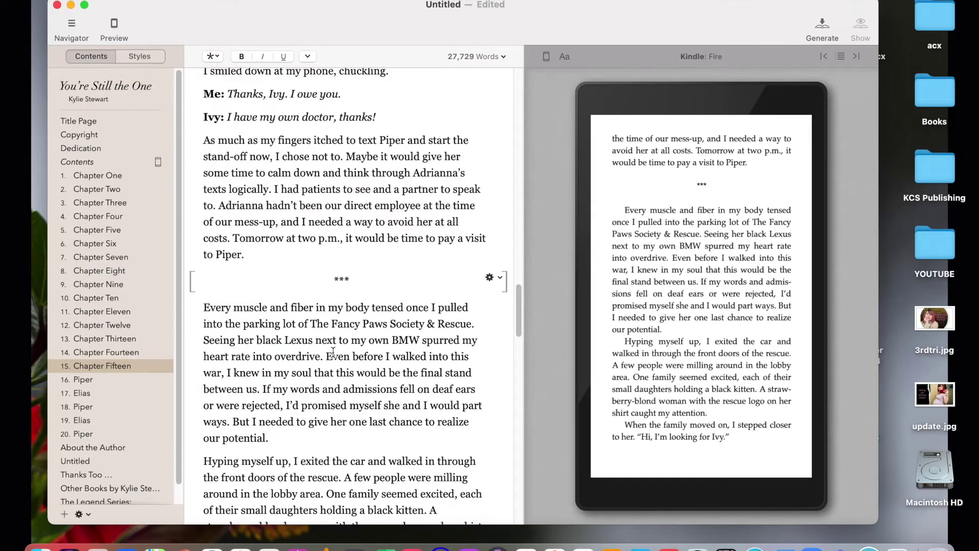
- Replace the centred asterisks in Chapter Fifteen's scene break with the spaced version "* * *"
{"action": "left_click", "coordinate": [359, 281]}
{"action": "key", "text": "BackSpace"}
{"action": "key", "text": "BackSpace"}
{"action": "key", "text": "BackSpace"}
{"action": "type", "text": "* * *"}
{"action": "left_click", "coordinate": [378, 357]}
- Try the plain serif drop cap for Paragraph After Break and look at the Ornamental Break designs
{"action": "left_click", "coordinate": [139, 57]}
{"action": "left_click", "coordinate": [103, 135]}
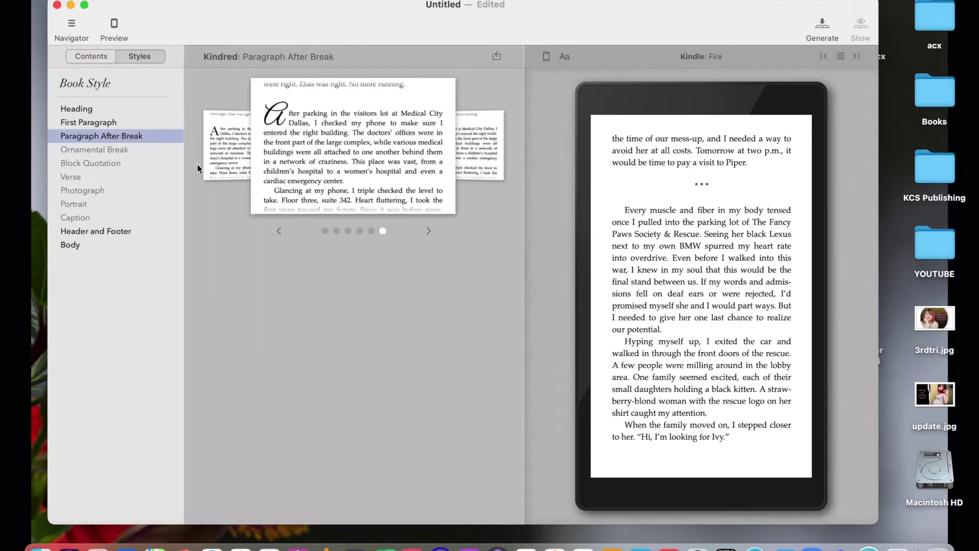
{"action": "left_click", "coordinate": [279, 230]}
{"action": "left_click", "coordinate": [122, 150]}
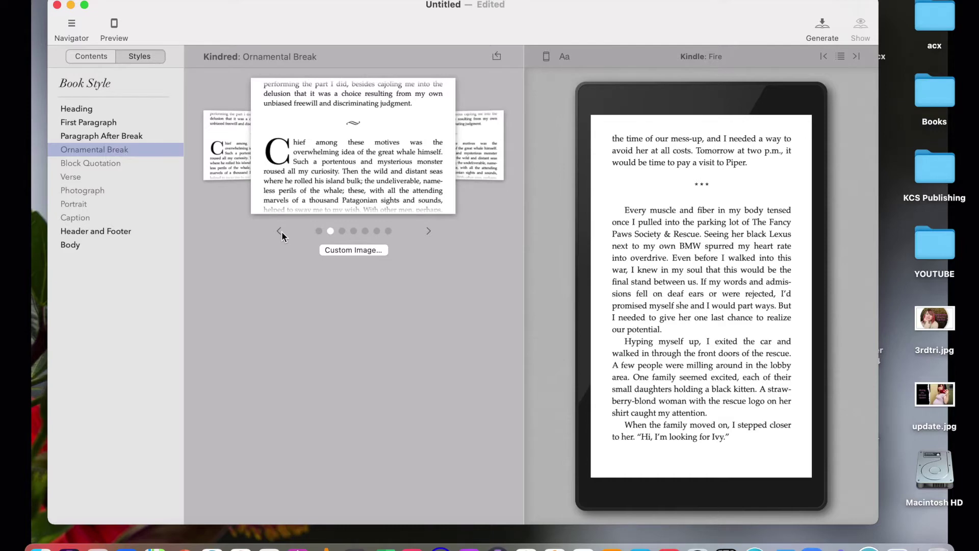
- Remove the asterisks from Chapter Fifteen's scene break, leaving only a blank break before "Every muscle and fiber"
{"action": "left_click", "coordinate": [102, 60]}
{"action": "left_click", "coordinate": [361, 277]}
{"action": "key", "text": "BackSpace"}
{"action": "key", "text": "Return"}
{"action": "type", "text": "**"}
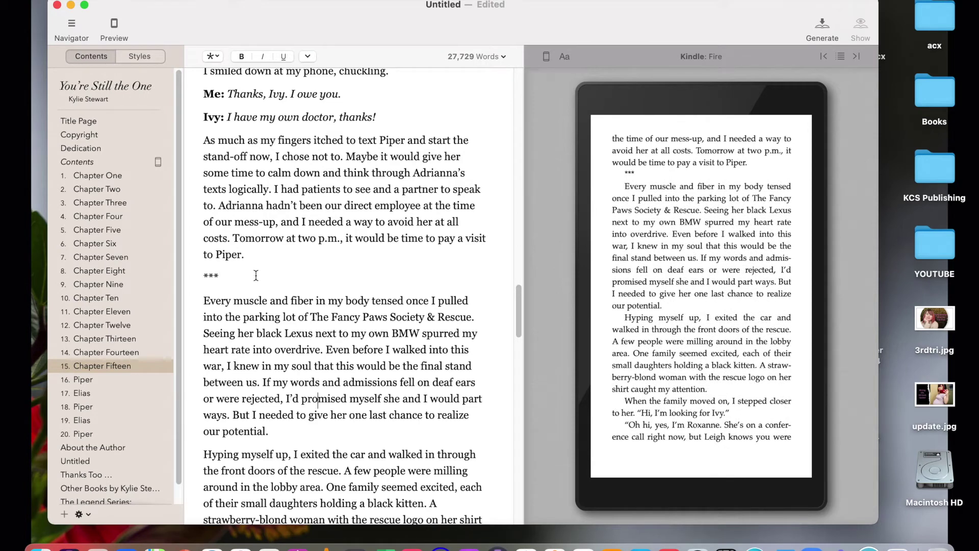
{"action": "key", "text": "BackSpace"}
{"action": "key", "text": "BackSpace"}
{"action": "key", "text": "BackSpace"}
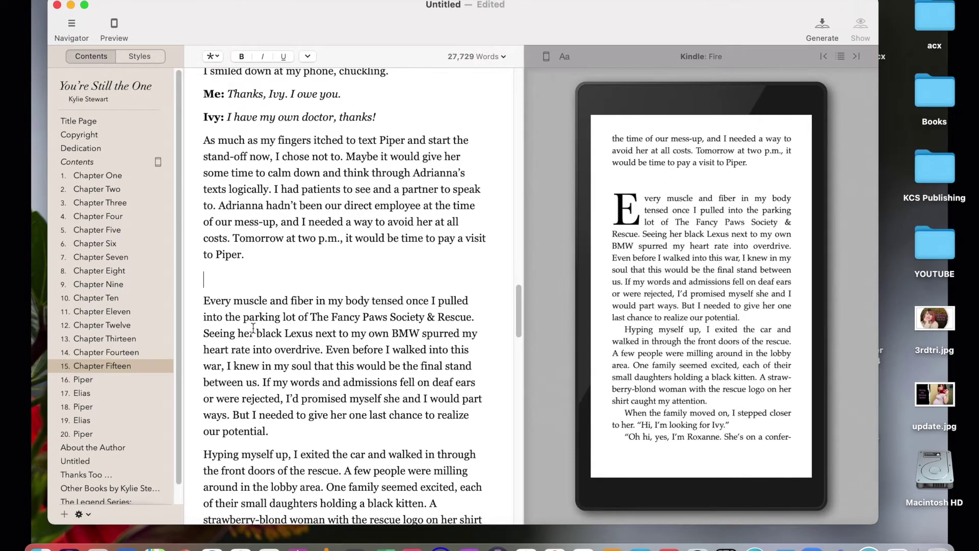
- Set Paragraph After Break back to the script drop cap and return to the text of Chapter Fifteen
{"action": "left_click", "coordinate": [159, 56]}
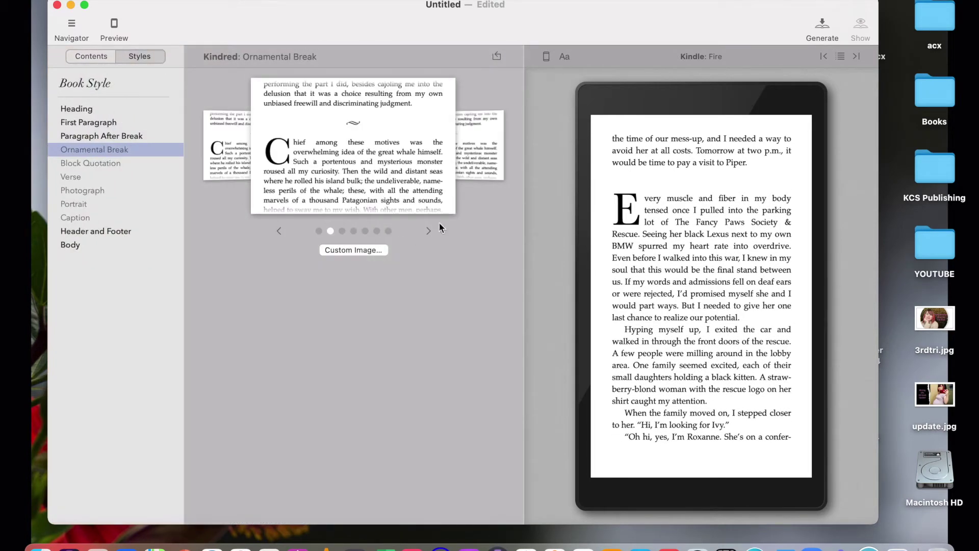
{"action": "left_click", "coordinate": [105, 136]}
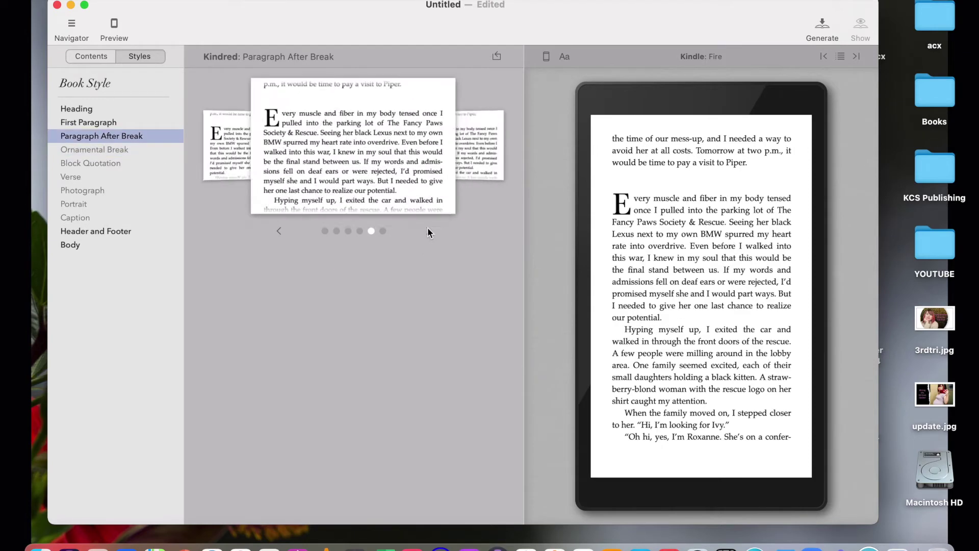
{"action": "left_click", "coordinate": [428, 231]}
{"action": "left_click", "coordinate": [105, 151]}
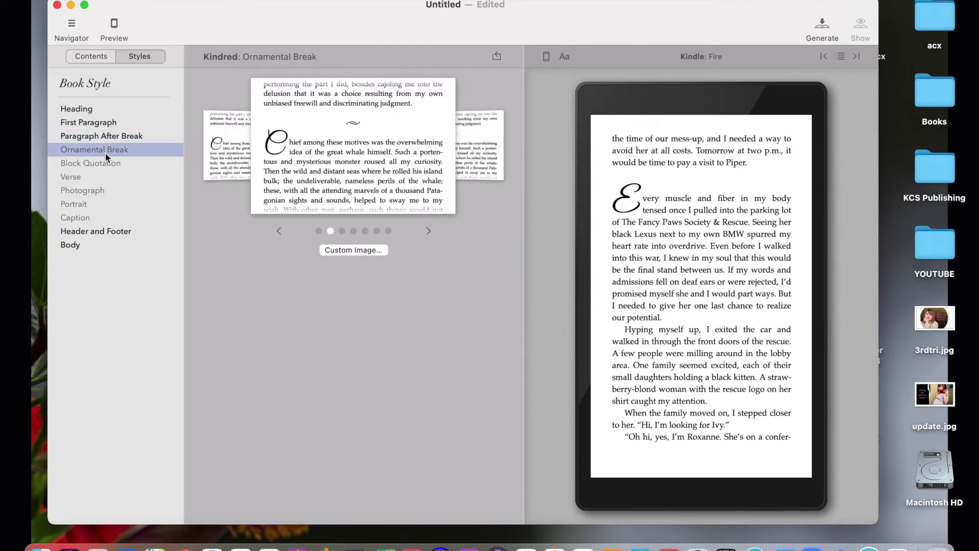
{"action": "left_click", "coordinate": [98, 56]}
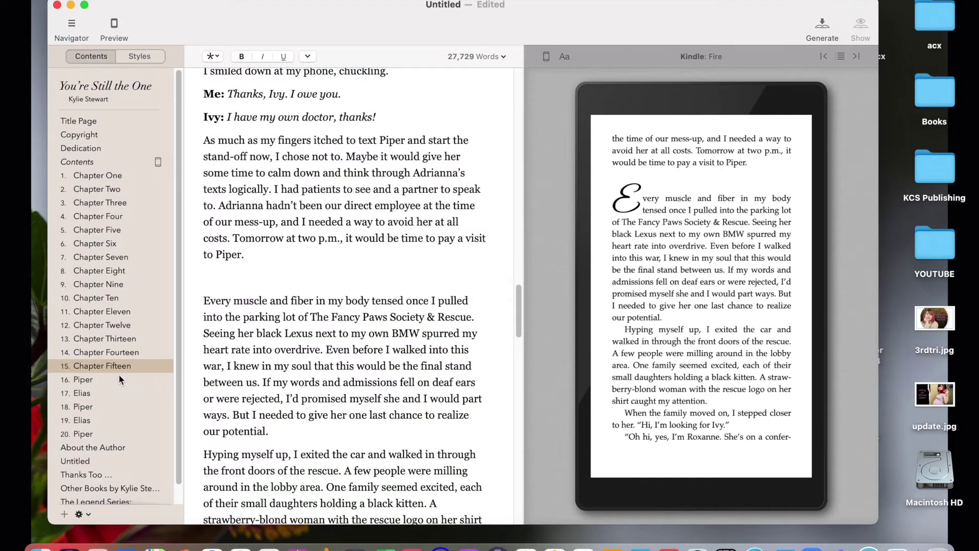
- Page through the remainder of Chapter Fifteen in the device preview to check its ending
{"action": "left_click", "coordinate": [823, 299]}
{"action": "left_click", "coordinate": [823, 298]}
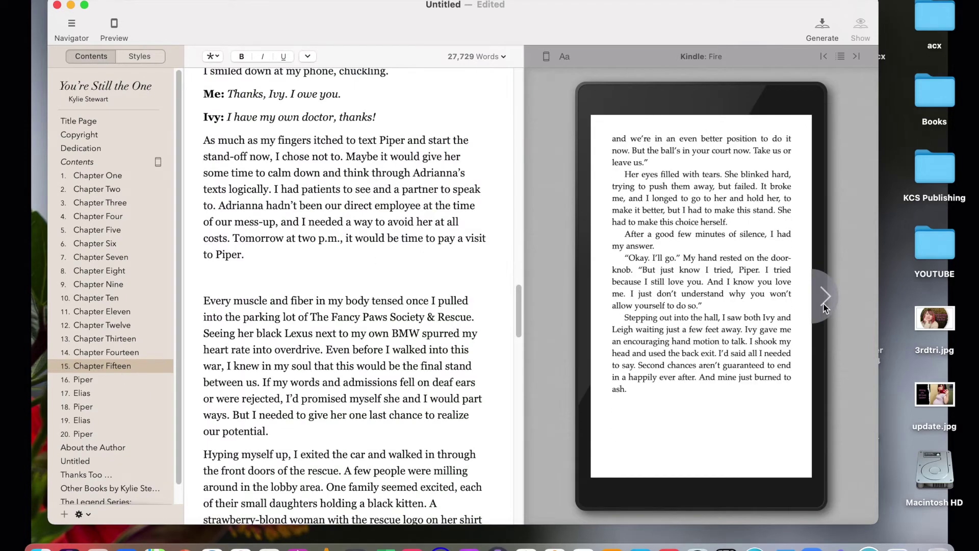
{"action": "left_click", "coordinate": [823, 299]}
- Give the sixteenth chapter the subtitle "Piper" and retitle it "Chapter Sixteen"
{"action": "left_click", "coordinate": [126, 381]}
{"action": "left_click", "coordinate": [251, 106]}
{"action": "type", "text": "Pip"}
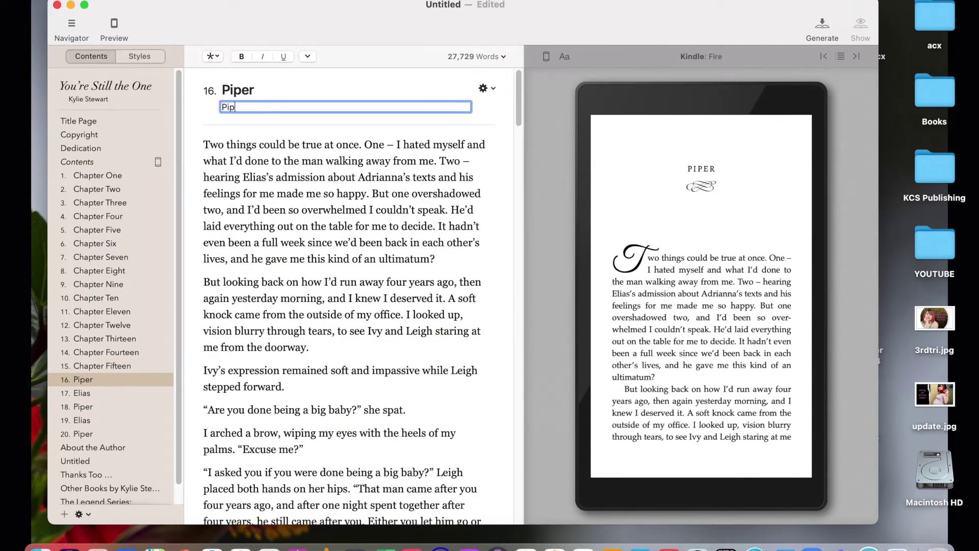
{"action": "double_click", "coordinate": [240, 90]}
{"action": "type", "text": "Chapter Sixteen"}
{"action": "left_click", "coordinate": [243, 178]}
- Page through the device preview of Chapter Sixteen to check its layout up to the next chapter's opening
{"action": "left_click", "coordinate": [819, 303]}
{"action": "left_click", "coordinate": [823, 301]}
{"action": "left_click", "coordinate": [822, 301]}
{"action": "left_click", "coordinate": [822, 301]}
{"action": "left_click", "coordinate": [822, 301]}
{"action": "left_click", "coordinate": [822, 301]}
{"action": "left_click", "coordinate": [822, 301]}
- Give the seventeenth chapter the subtitle "Elias" and retitle it "Chapter Seventeen"
{"action": "left_click", "coordinate": [128, 394]}
{"action": "left_click", "coordinate": [269, 106]}
{"action": "type", "text": "Elias"}
{"action": "left_click", "coordinate": [271, 95]}
{"action": "type", "text": "Chapter Seventeen"}
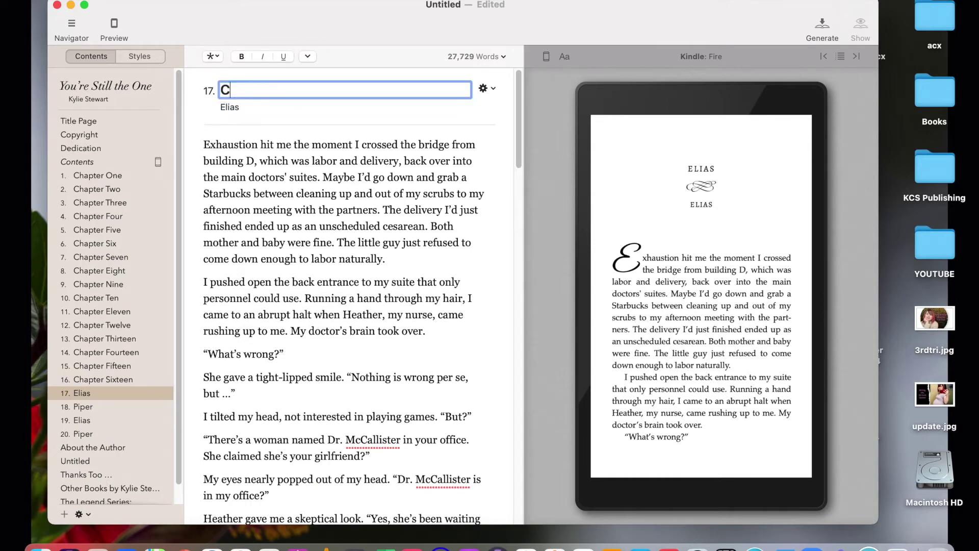
{"action": "left_click", "coordinate": [286, 147]}
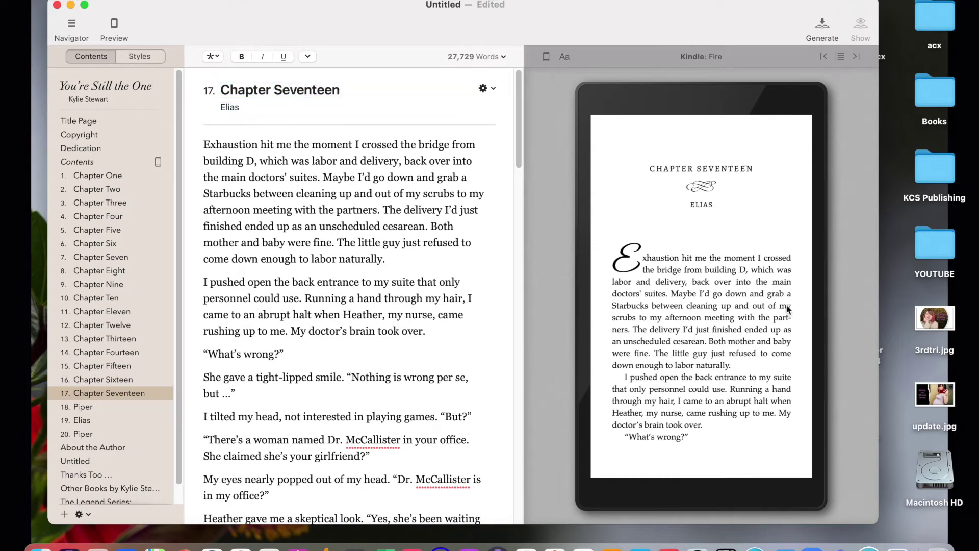
- Retitle the eighteenth chapter "Chapter Eighteen" and give it the subtitle "Piper"
{"action": "left_click", "coordinate": [83, 406]}
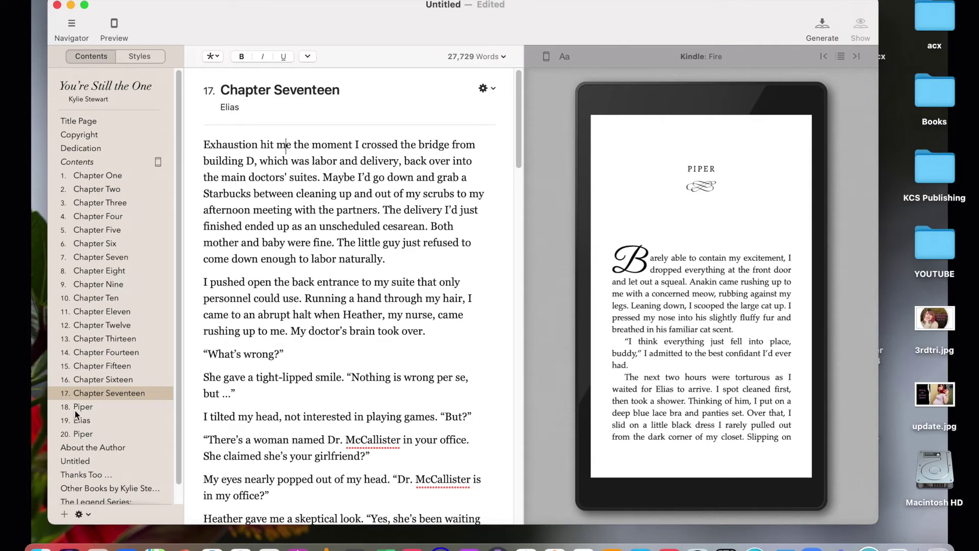
{"action": "left_click", "coordinate": [245, 90]}
{"action": "type", "text": "Chapter Eighteen"}
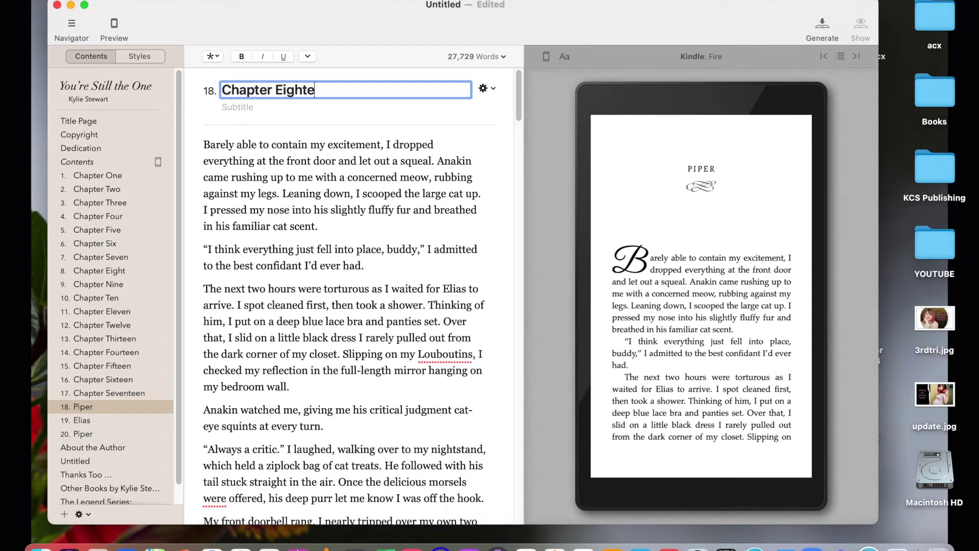
{"action": "left_click", "coordinate": [256, 108]}
{"action": "type", "text": "Piper"}
{"action": "key", "text": "Return"}
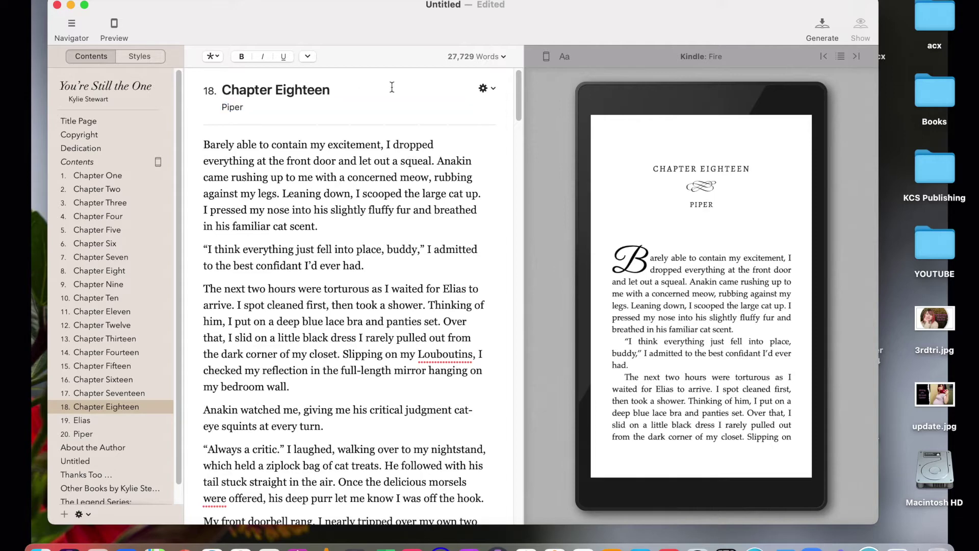
- Page through the device preview of Chapter Eighteen to check its layout up to the next chapter's opening
{"action": "left_click", "coordinate": [822, 298]}
{"action": "left_click", "coordinate": [821, 297]}
{"action": "left_click", "coordinate": [821, 297]}
{"action": "left_click", "coordinate": [821, 297]}
{"action": "left_click", "coordinate": [821, 297]}
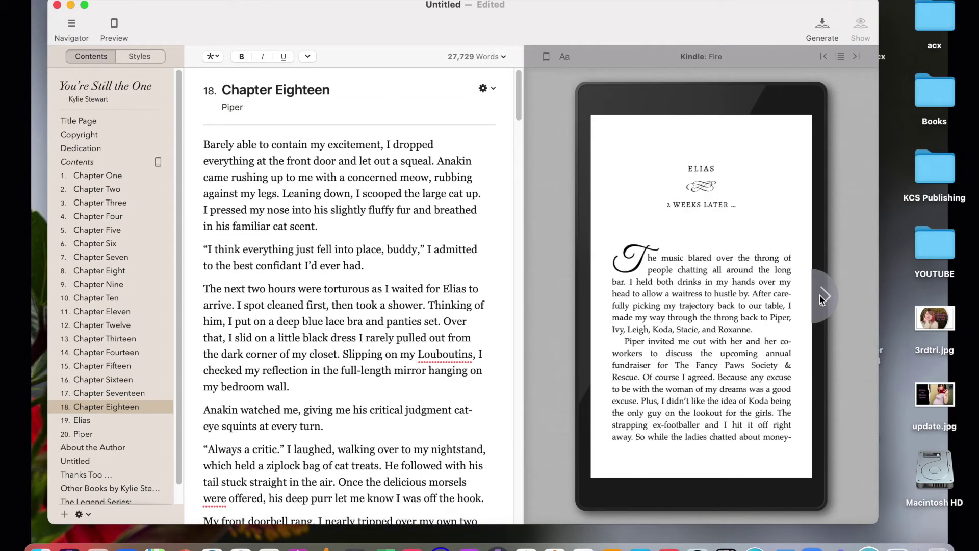
- Replace the nineteenth chapter's subtitle with "Elias" and retitle the chapter "Chapter Nineteen"
{"action": "left_click", "coordinate": [97, 422]}
{"action": "left_click", "coordinate": [266, 95]}
{"action": "left_click", "coordinate": [233, 104]}
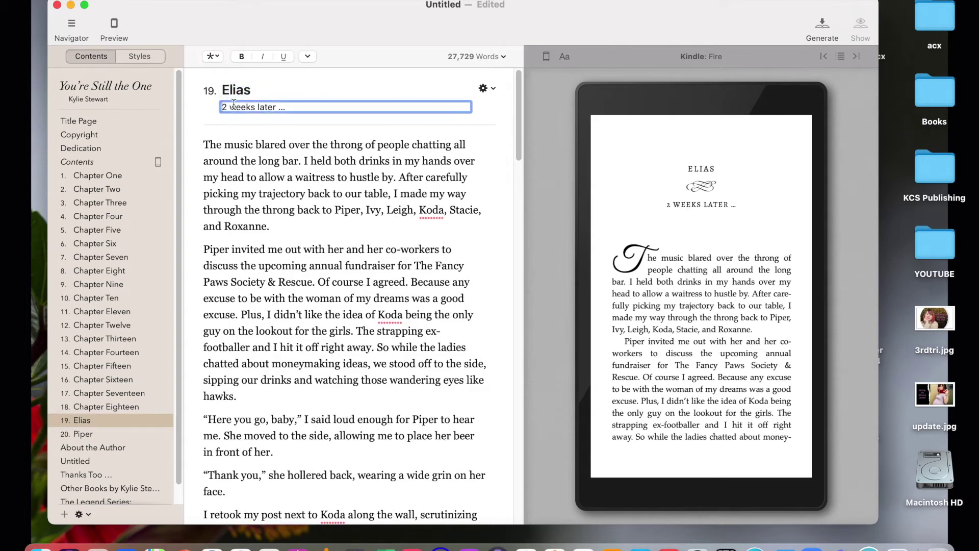
{"action": "key", "text": "BackSpace"}
{"action": "left_click", "coordinate": [281, 91]}
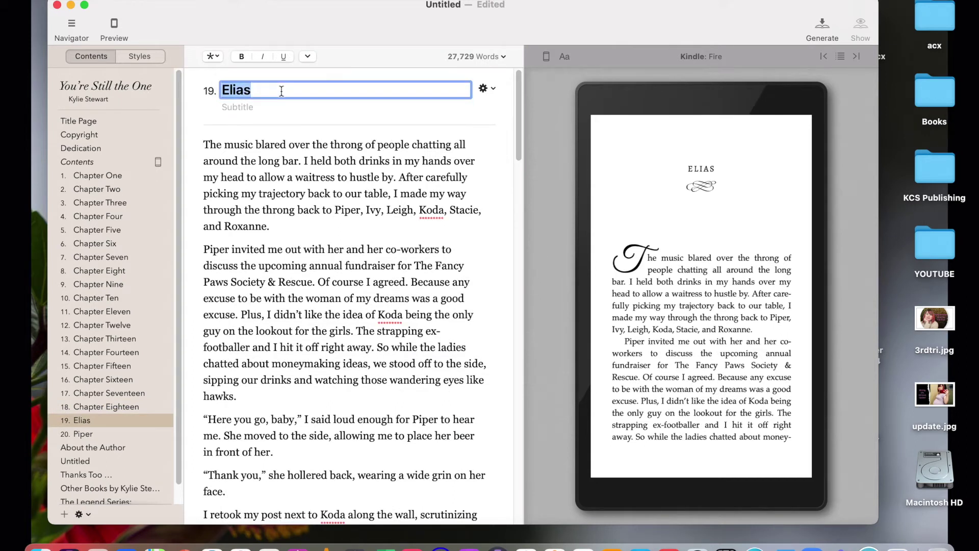
{"action": "left_click", "coordinate": [233, 107]}
{"action": "type", "text": "Elias"}
{"action": "left_click", "coordinate": [248, 95]}
{"action": "type", "text": "Chapter Nineteen"}
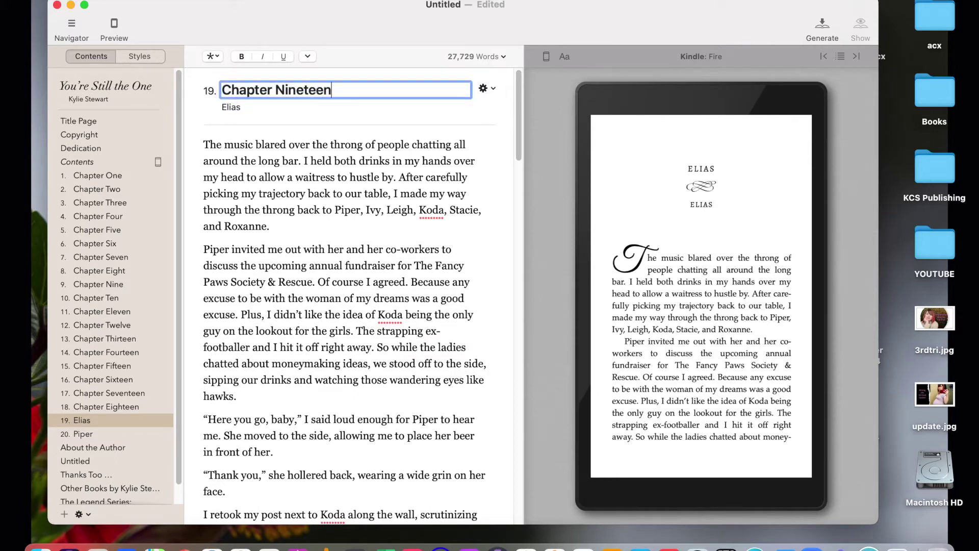
{"action": "left_click", "coordinate": [251, 109]}
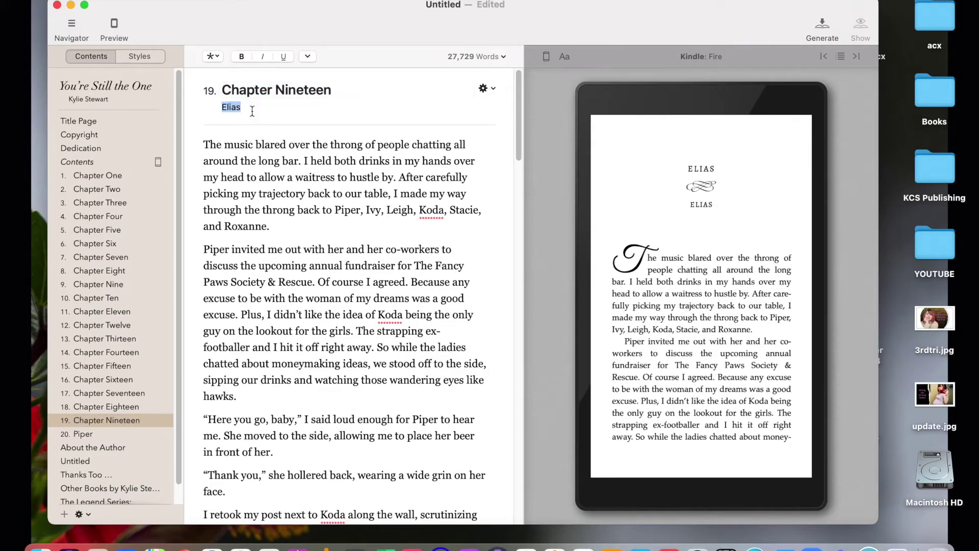
- Insert "Two weeks later ..." as a separate opening line before the first paragraph of Chapter Nineteen
{"action": "left_click", "coordinate": [204, 144]}
{"action": "key", "text": "Return"}
{"action": "type", "text": "Two"}
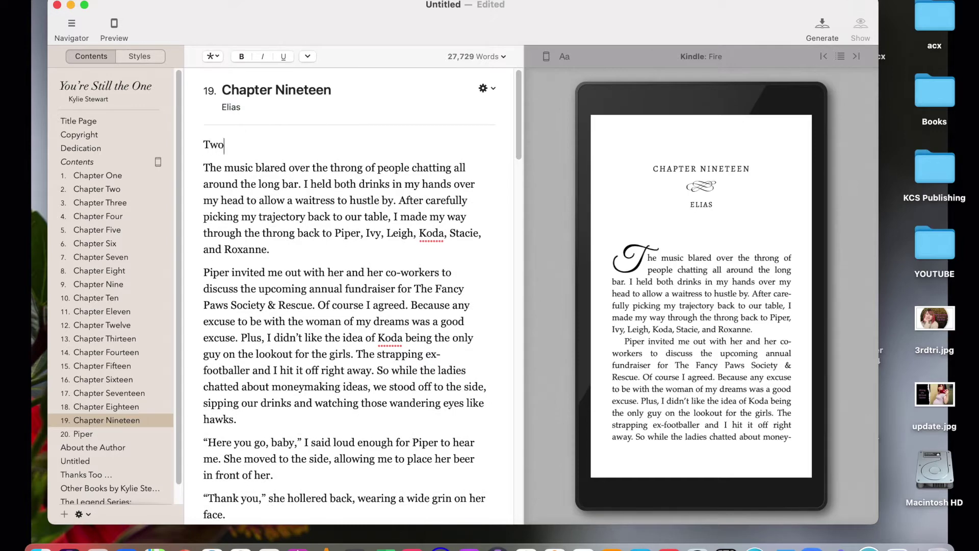
{"action": "type", "text": " weeks later ."}
{"action": "left_click", "coordinate": [276, 200]}
{"action": "left_click", "coordinate": [292, 147]}
{"action": "key", "text": "Return"}
{"action": "key", "text": "BackSpace"}
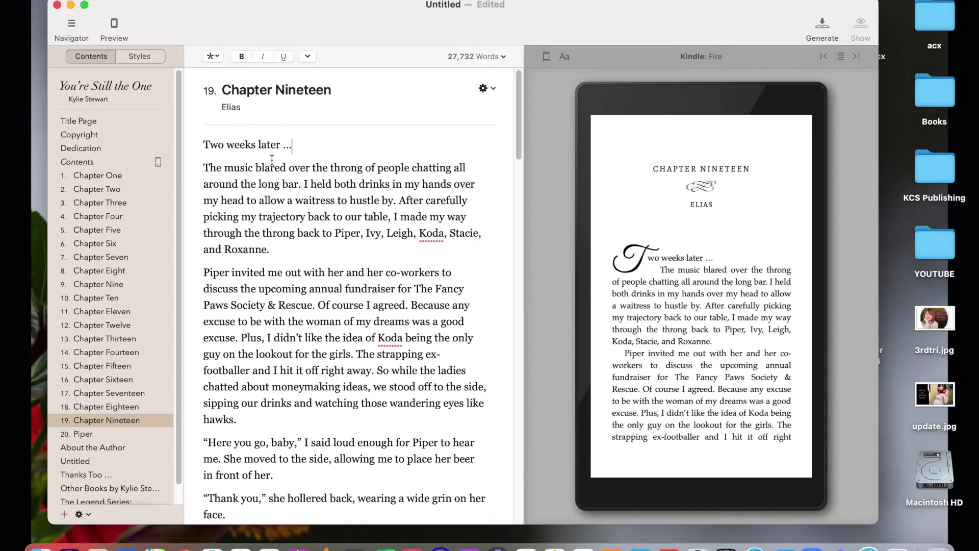
- Italicize the opening line "Two weeks later ..." in Chapter Nineteen
{"action": "left_click", "coordinate": [485, 88]}
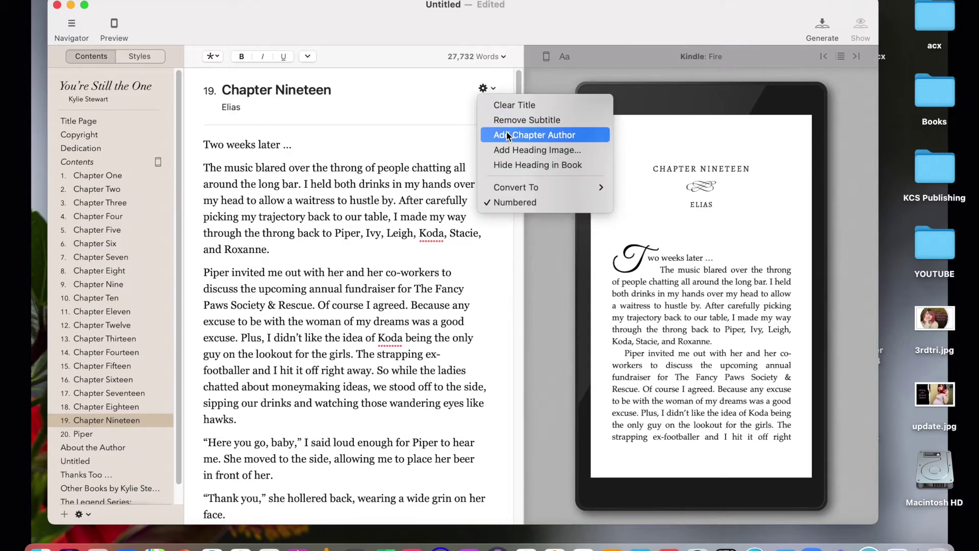
{"action": "left_click", "coordinate": [320, 155]}
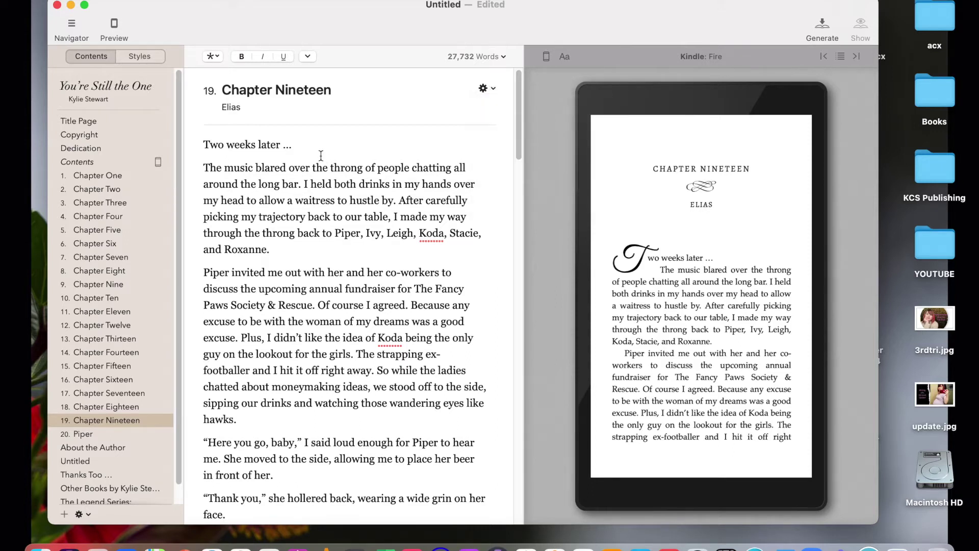
{"action": "left_click_drag", "start_coordinate": [305, 145], "coordinate": [166, 149]}
{"action": "left_click", "coordinate": [261, 55]}
{"action": "left_click", "coordinate": [306, 216]}
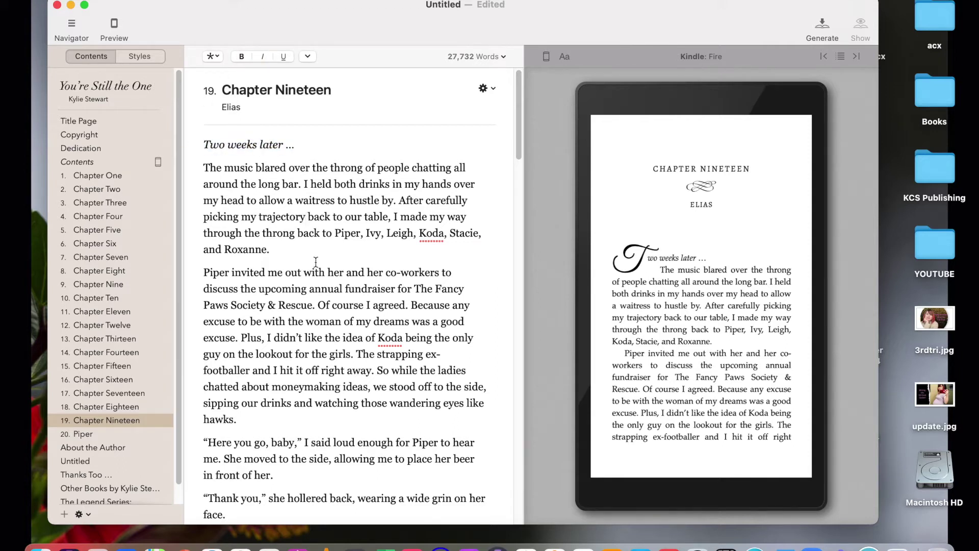
- Retitle the twentieth chapter "Chapter Twenty" and replace its subtitle with "Piper"
{"action": "scroll", "coordinate": [316, 261], "scroll_direction": "down", "scroll_amount": 20}
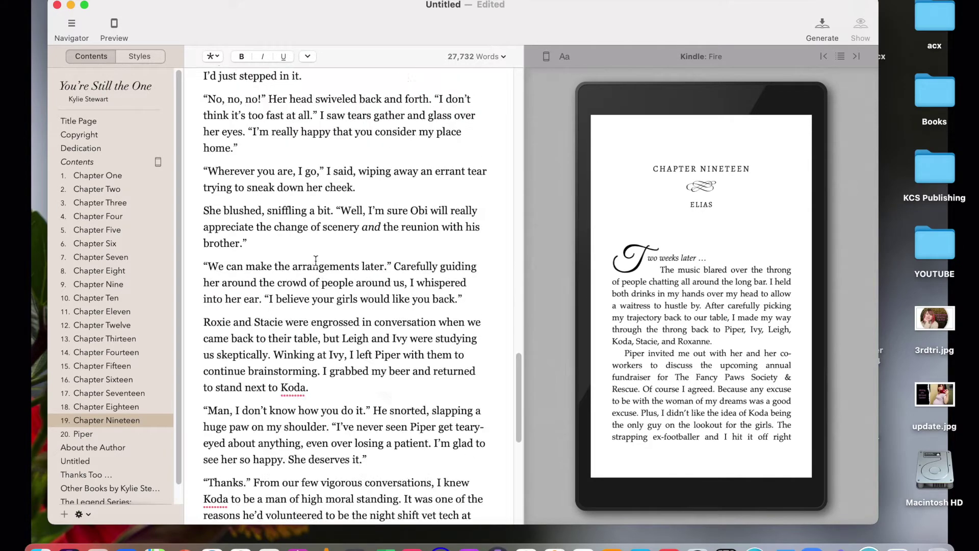
{"action": "left_click", "coordinate": [821, 304]}
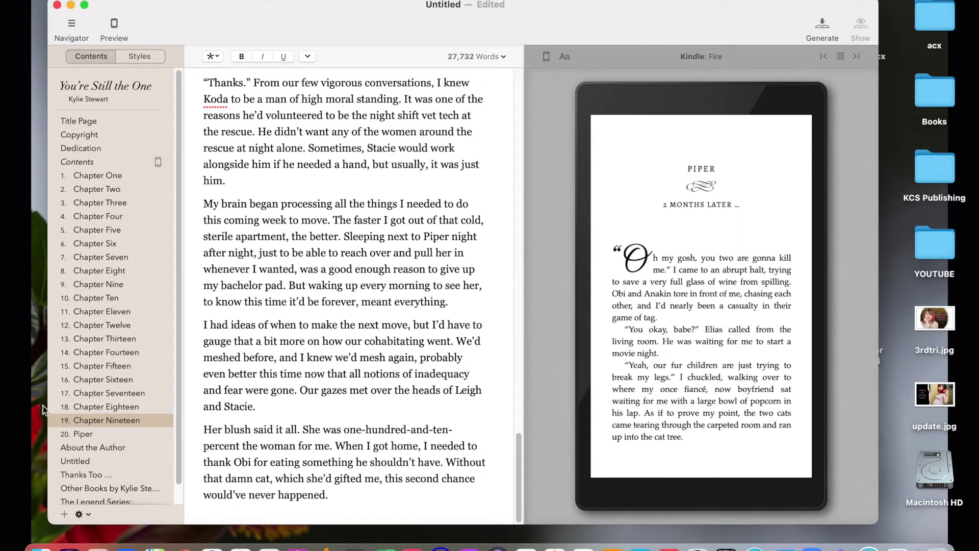
{"action": "left_click", "coordinate": [82, 434]}
{"action": "double_click", "coordinate": [259, 94]}
{"action": "type", "text": "Chapter Twenty"}
{"action": "double_click", "coordinate": [249, 105]}
{"action": "triple_click", "coordinate": [249, 104]}
{"action": "type", "text": "Piper"}
- Insert "Two months later ..." as a separate line before the first paragraph of Chapter Twenty and italicize it
{"action": "left_click", "coordinate": [202, 144]}
{"action": "key", "text": "Return"}
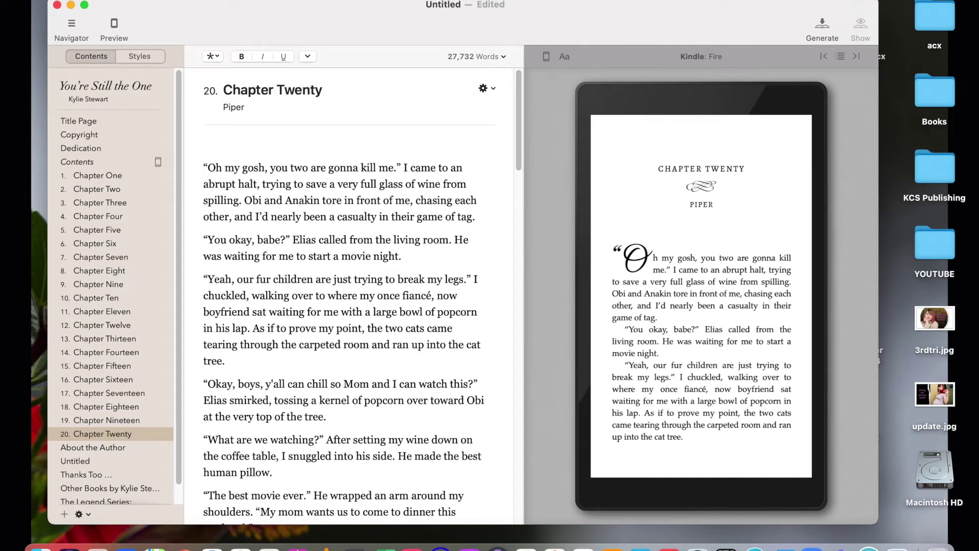
{"action": "key", "text": "Return"}
{"action": "type", "text": "Two months L"}
{"action": "key", "text": "BackSpace"}
{"action": "type", "text": "later ..."}
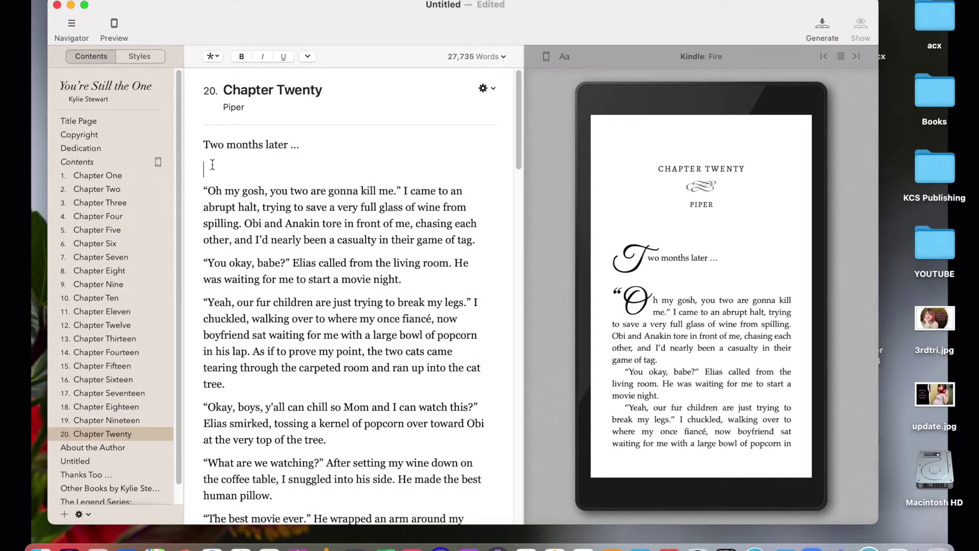
{"action": "key", "text": "BackSpace"}
{"action": "left_click_drag", "start_coordinate": [299, 136], "coordinate": [170, 149]}
{"action": "left_click", "coordinate": [262, 56]}
{"action": "left_click", "coordinate": [314, 218]}
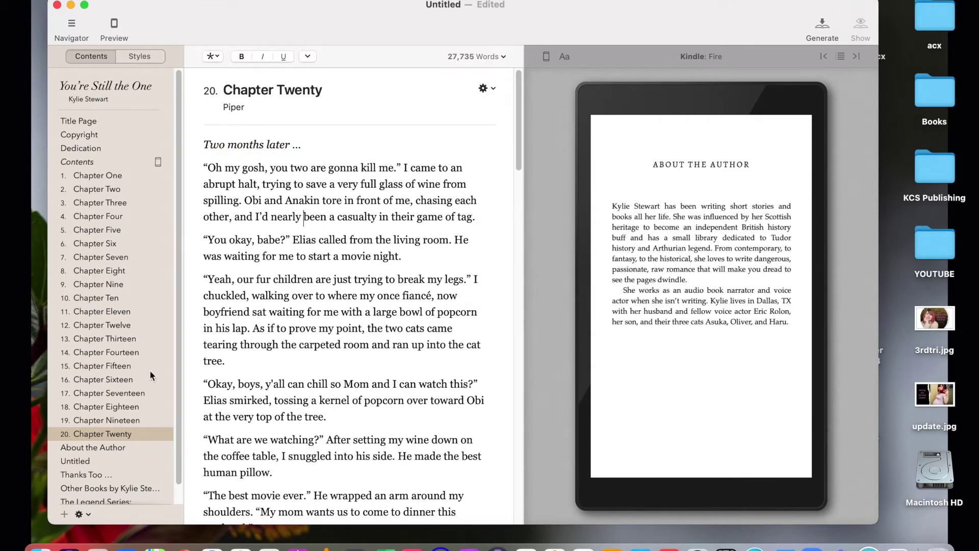
- Hide the heading of the untitled review and newsletter page so it does not appear in the book
{"action": "scroll", "coordinate": [115, 427], "scroll_direction": "down", "scroll_amount": 2}
{"action": "left_click", "coordinate": [114, 428]}
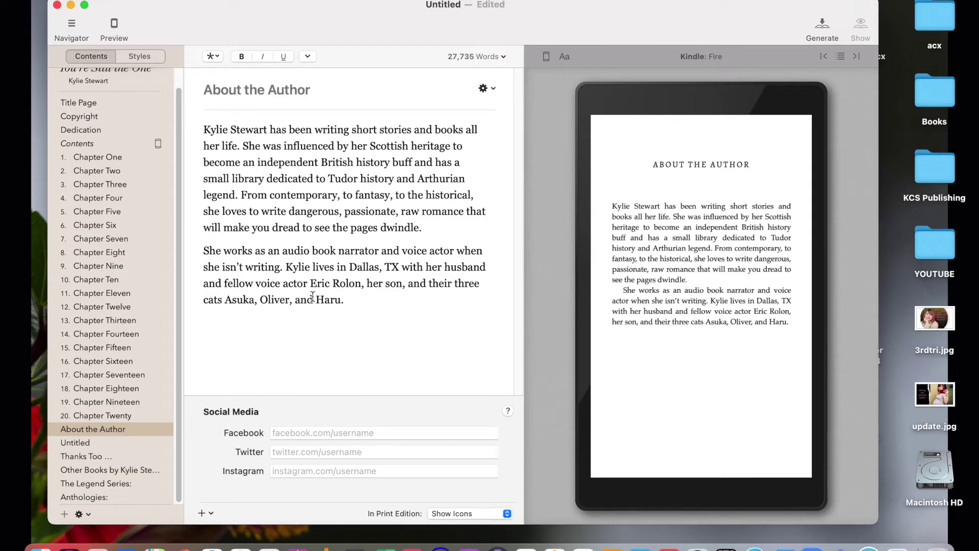
{"action": "left_click", "coordinate": [142, 444]}
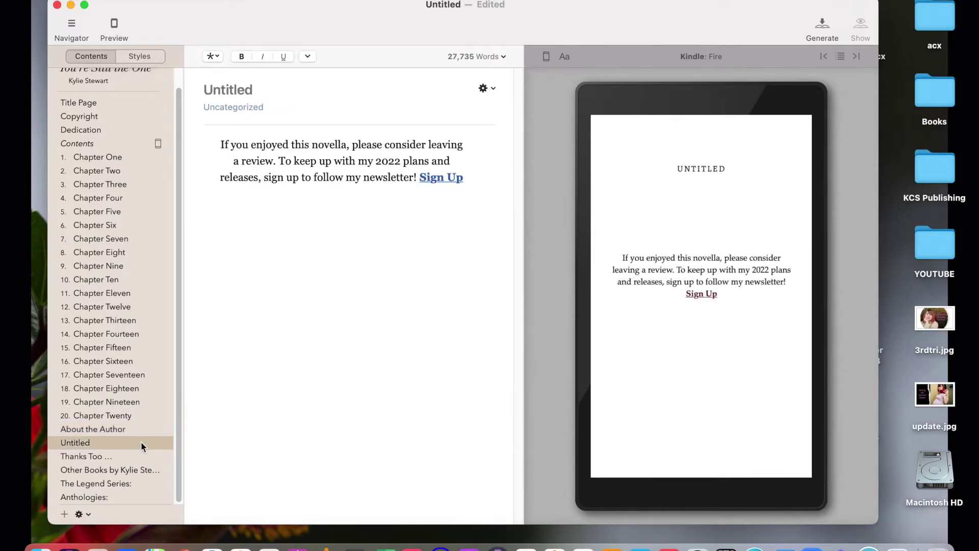
{"action": "left_click", "coordinate": [496, 90]}
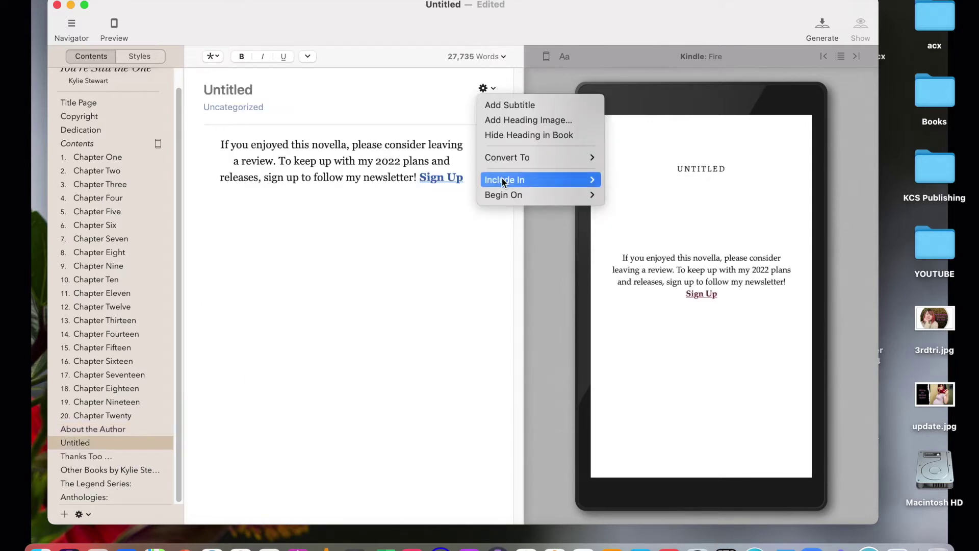
{"action": "left_click", "coordinate": [512, 136]}
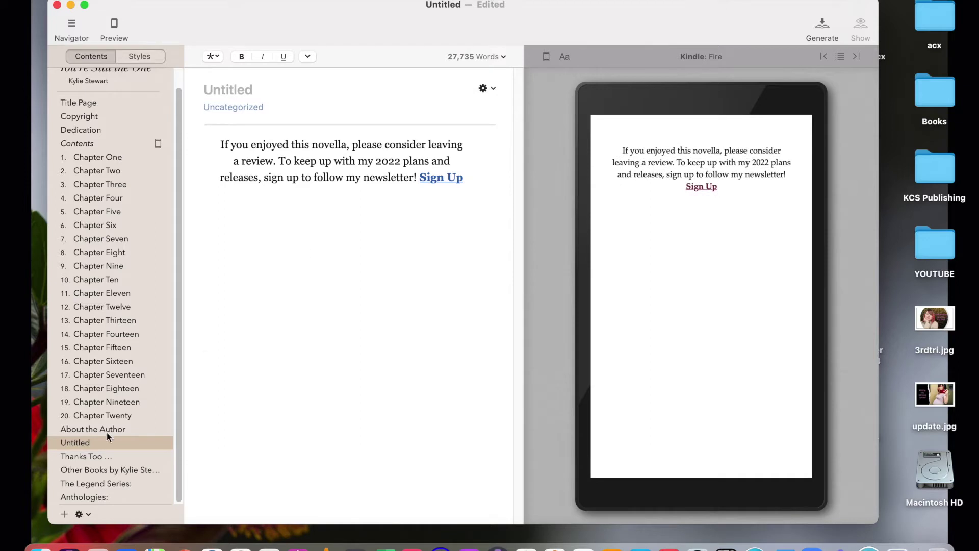
- Merge the "Other Books", "The Legend Series:" and "Anthologies:" chapters into one
{"action": "left_click", "coordinate": [72, 428]}
{"action": "left_click", "coordinate": [91, 469]}
{"action": "left_click", "coordinate": [88, 485]}
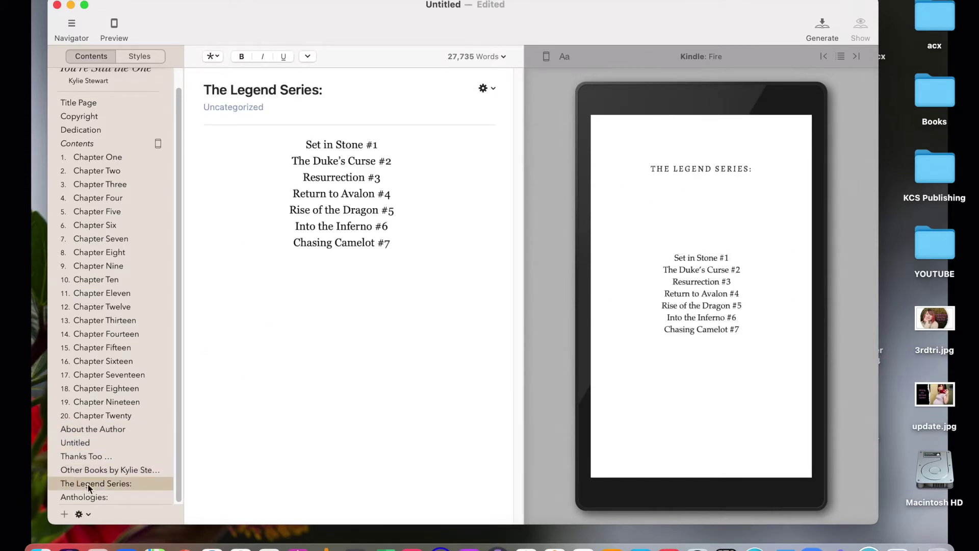
{"action": "left_click", "coordinate": [102, 497]}
{"action": "left_click", "coordinate": [103, 469], "text": "shift"}
{"action": "right_click", "coordinate": [103, 469]}
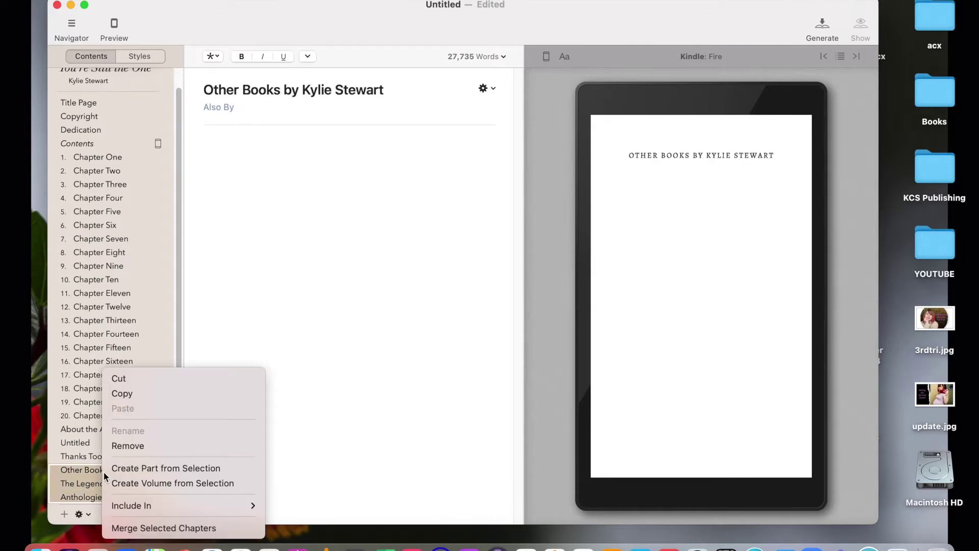
{"action": "left_click", "coordinate": [149, 529]}
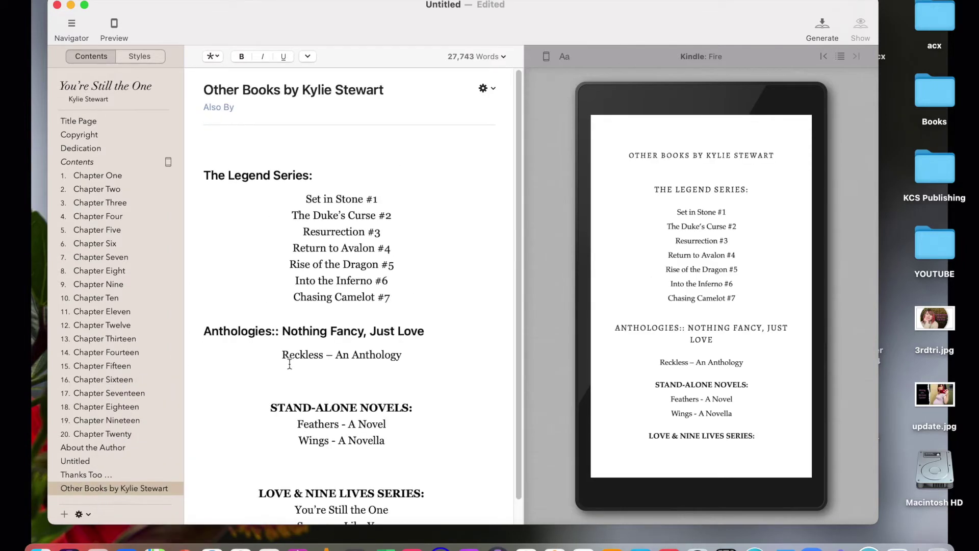
- Remove the surplus blank lines above the Legend Series, Stand-Alone Novels and Love & Nine Lives headings on the Other Books page
{"action": "scroll", "coordinate": [290, 363], "scroll_direction": "down", "scroll_amount": 1}
{"action": "left_click", "coordinate": [272, 137]}
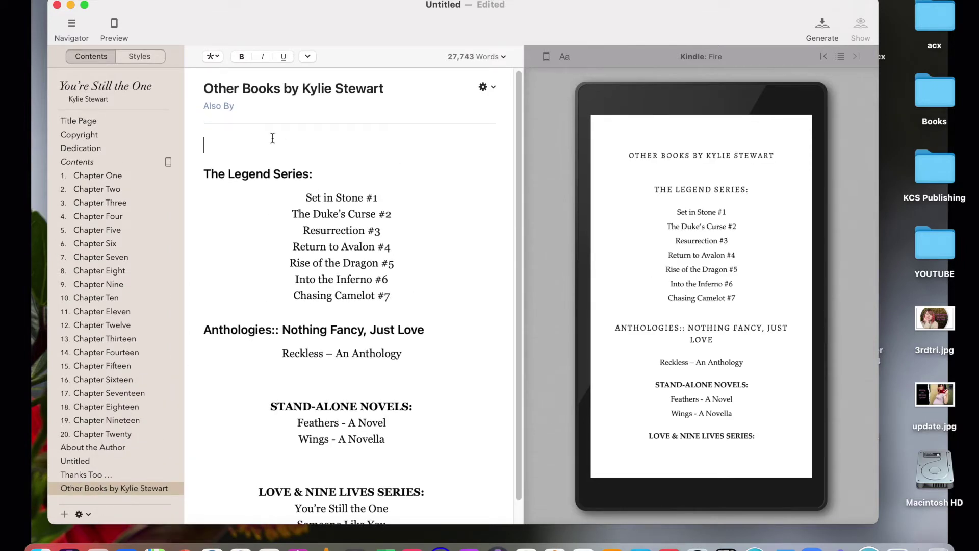
{"action": "left_click", "coordinate": [203, 174]}
{"action": "key", "text": "BackSpace"}
{"action": "left_click", "coordinate": [291, 347]}
{"action": "key", "text": "BackSpace"}
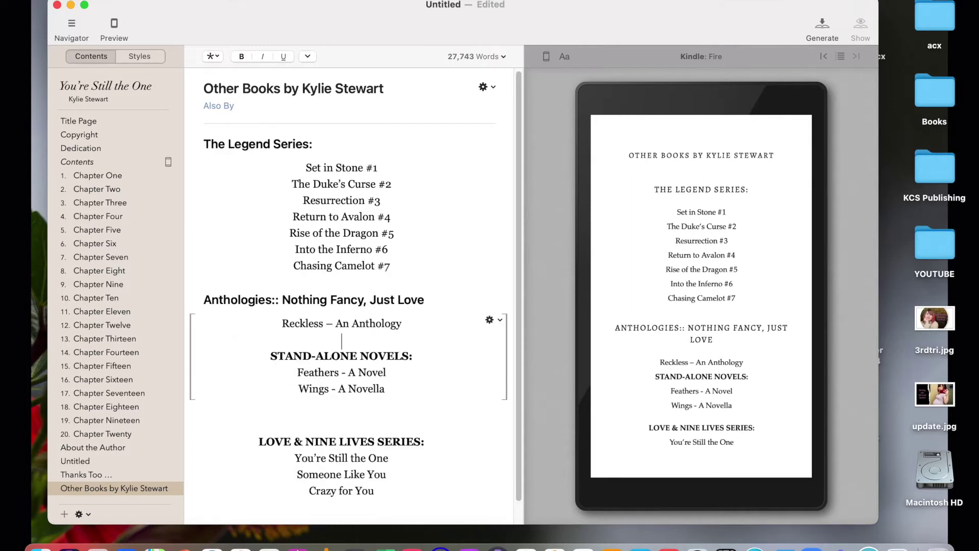
{"action": "left_click", "coordinate": [309, 395]}
{"action": "key", "text": "BackSpace"}
- Clear the "The Legend Series:" subhead and add a bold "THE LEGEND SERIES:" line above "Set in Stone #1"
{"action": "left_click", "coordinate": [433, 299]}
{"action": "left_click", "coordinate": [311, 145]}
{"action": "key", "text": "super+a"}
{"action": "key", "text": "BackSpace"}
{"action": "left_click", "coordinate": [307, 165]}
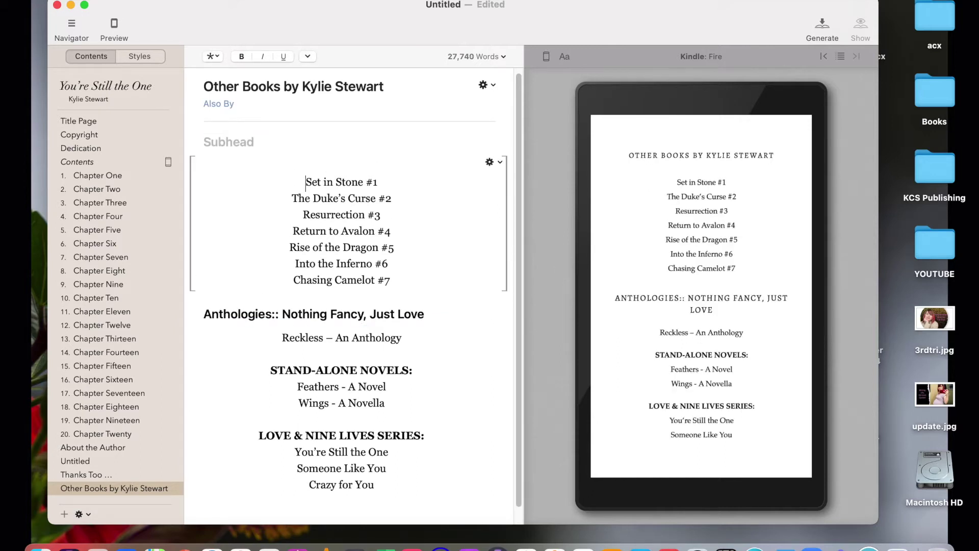
{"action": "type", "text": "THE LEGEND SERIES:"}
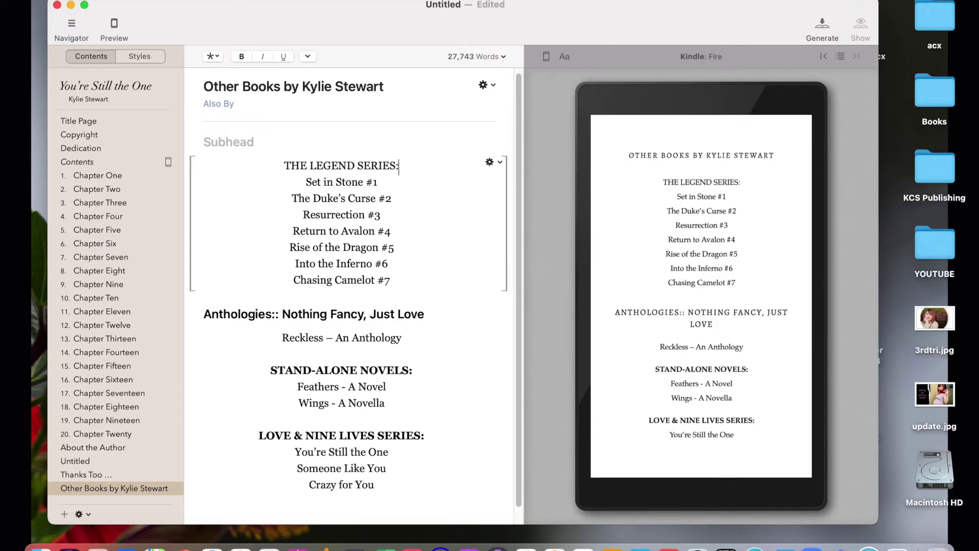
{"action": "left_click_drag", "start_coordinate": [421, 166], "coordinate": [279, 165]}
{"action": "key", "text": "super+b"}
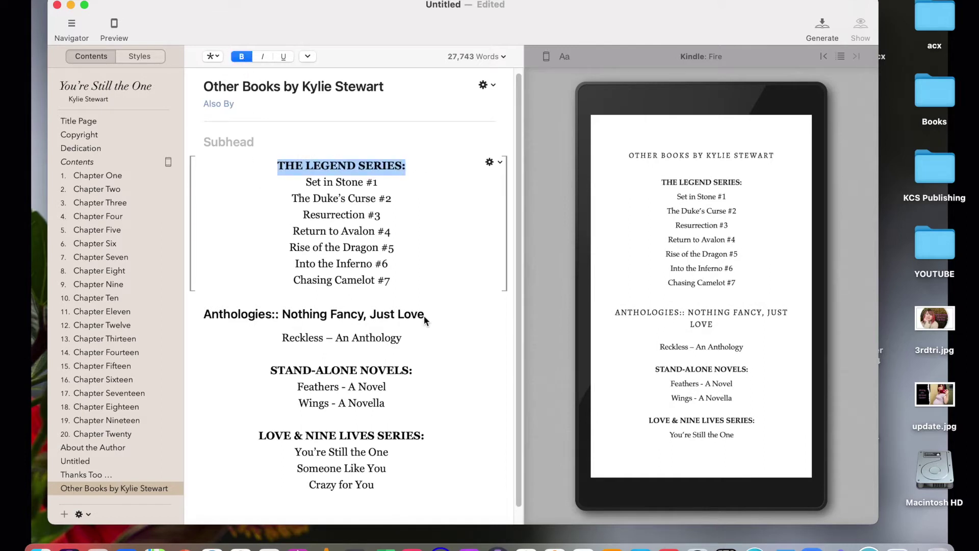
- Move "Nothing Fancy, Just Love" out of the Anthologies subhead onto its own line above "Reckless – An Anthology"
{"action": "left_click", "coordinate": [288, 317]}
{"action": "left_click_drag", "start_coordinate": [426, 315], "coordinate": [280, 314]}
{"action": "key", "text": "BackSpace"}
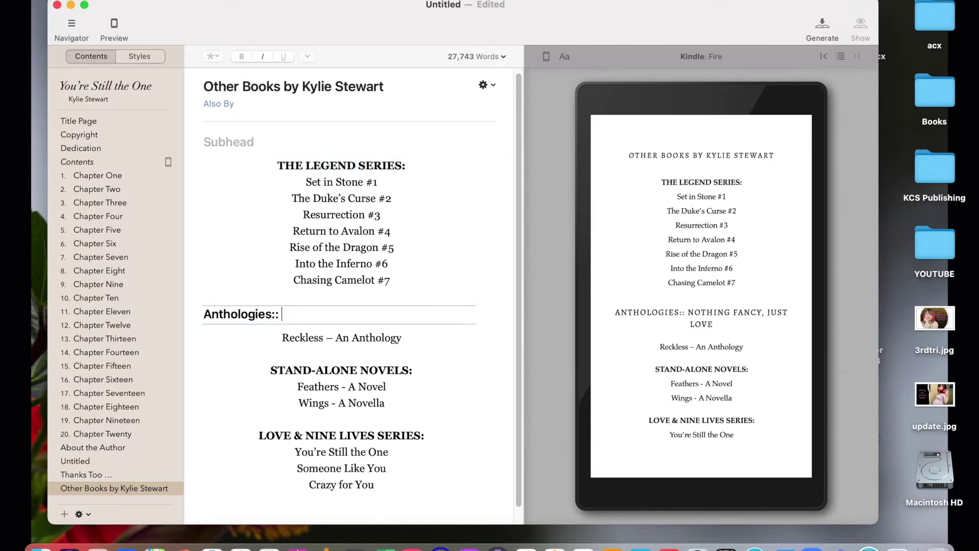
{"action": "left_click", "coordinate": [286, 331]}
{"action": "type", "text": "Nothing G"}
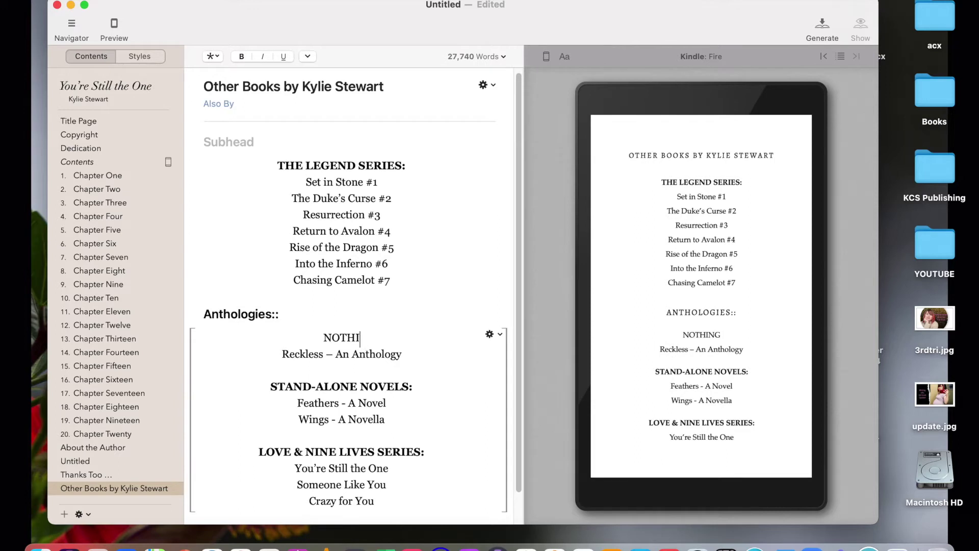
{"action": "key", "text": "BackSpace"}
{"action": "type", "text": "Fancy, Just Love"}
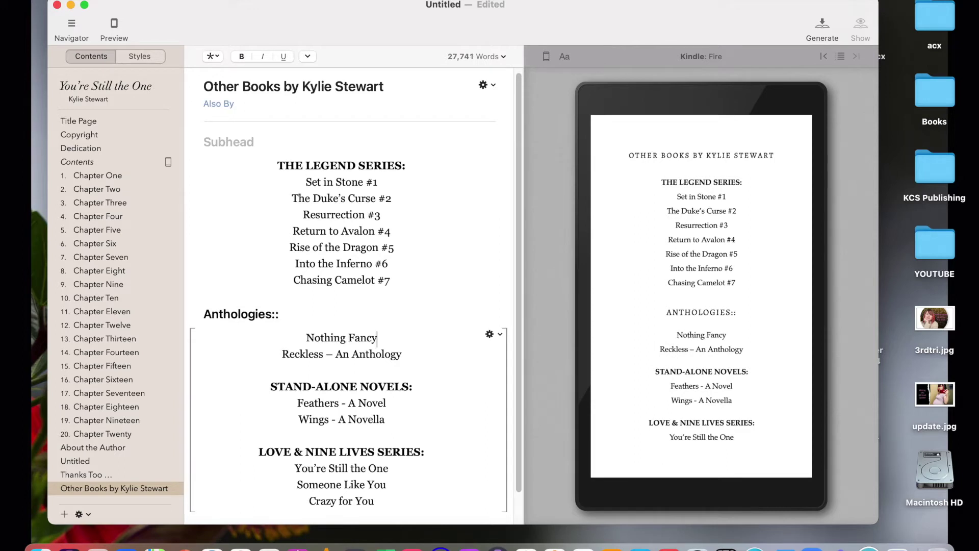
- Clear the Anthologies subhead text and remove the two empty subheads from the page
{"action": "left_click", "coordinate": [276, 315]}
{"action": "key", "text": "super+a"}
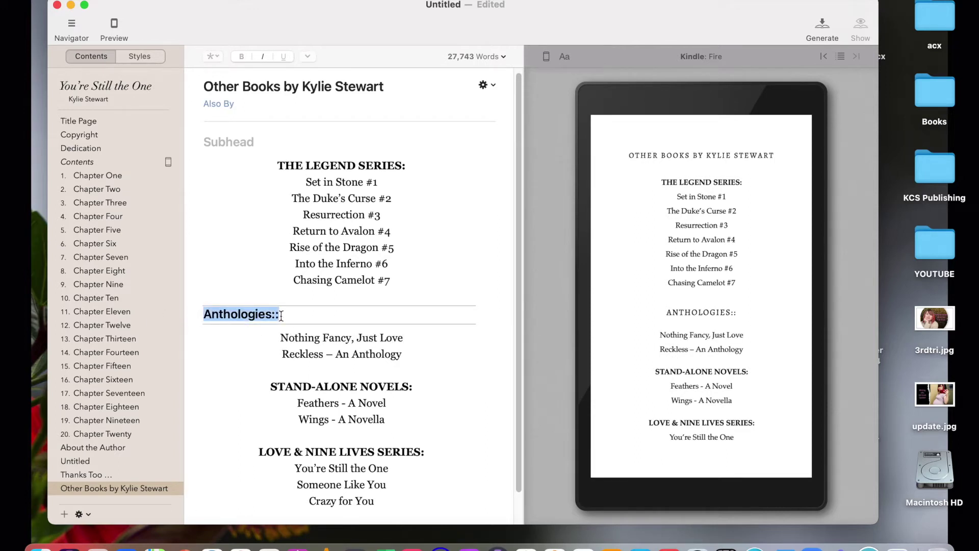
{"action": "key", "text": "BackSpace"}
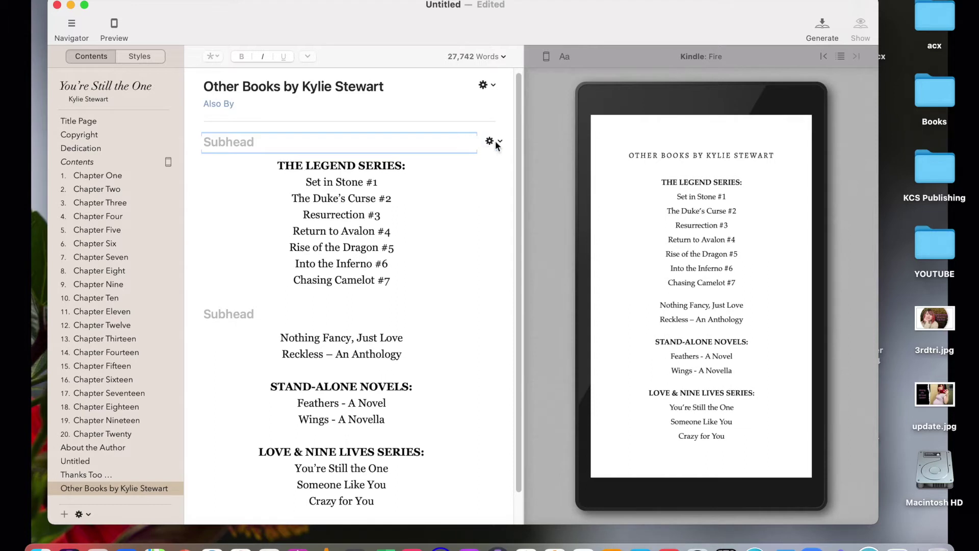
{"action": "left_click", "coordinate": [397, 317]}
{"action": "left_click", "coordinate": [493, 321]}
{"action": "left_click", "coordinate": [496, 331]}
- Add a bold "ANTHOLOGIES:" line above "Nothing Fancy, Just Love" and delete the extra blank space before it
{"action": "left_click", "coordinate": [281, 336]}
{"action": "key", "text": "Return"}
{"action": "type", "text": "ANTHOLOGIES:"}
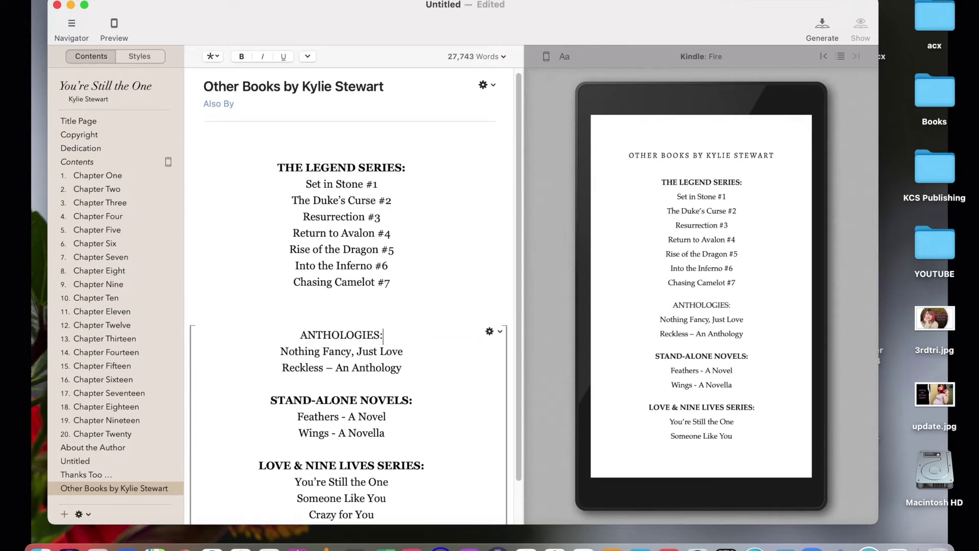
{"action": "left_click_drag", "start_coordinate": [380, 336], "coordinate": [282, 335]}
{"action": "left_click", "coordinate": [241, 56]}
{"action": "left_click", "coordinate": [250, 306]}
{"action": "key", "text": "BackSpace"}
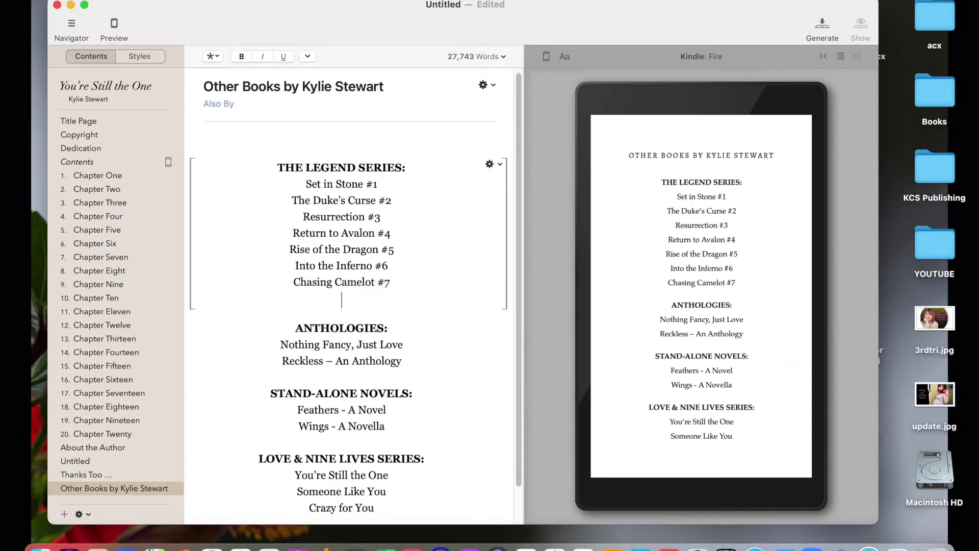
- Append "- July 2021" to "Someone Like You" and "- August 2021" to "Crazy for You" in the Love & Nine Lives list
{"action": "scroll", "coordinate": [249, 306], "scroll_direction": "down", "scroll_amount": 1}
{"action": "left_click", "coordinate": [351, 418]}
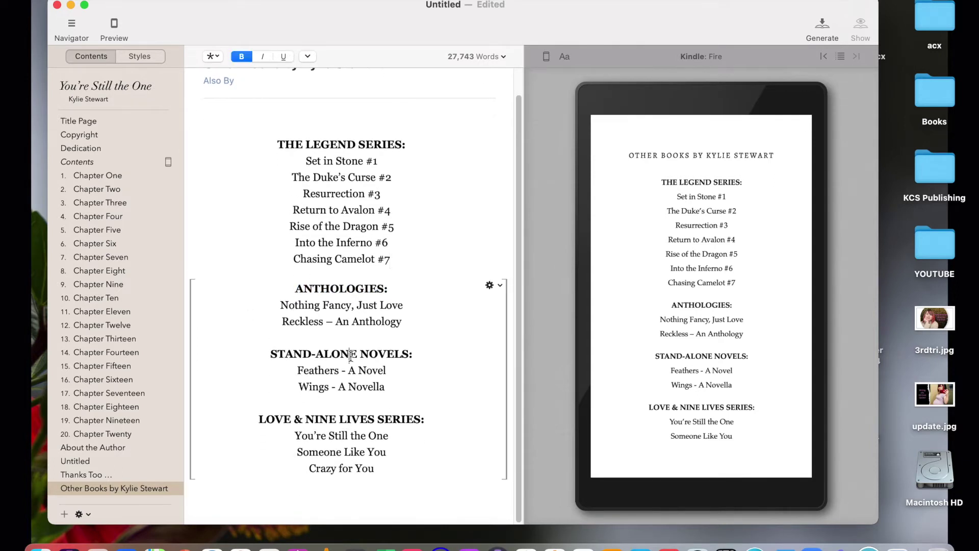
{"action": "left_click", "coordinate": [409, 449]}
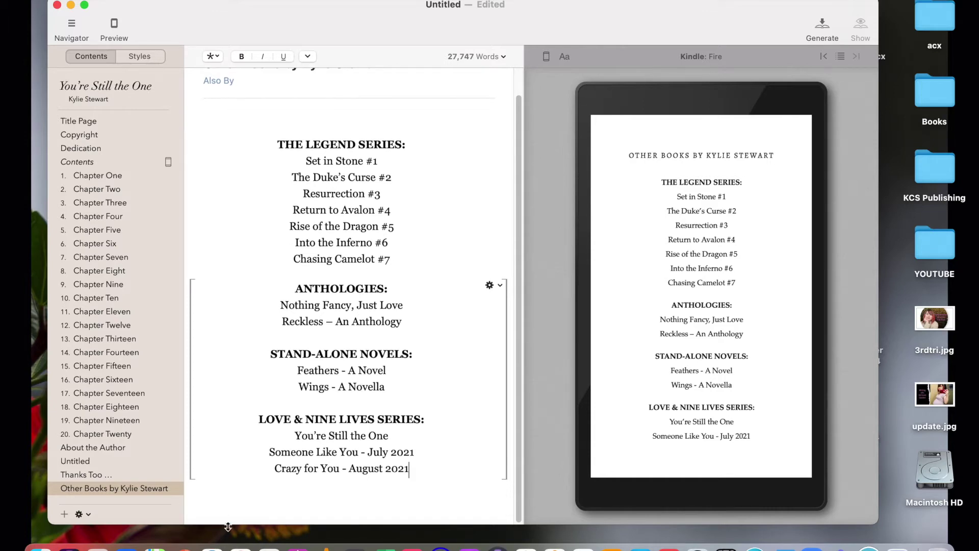
- Switch to the web browser, open the Amazon Kindle page of "Feathers: A Novel" and copy its address
{"action": "left_click", "coordinate": [241, 547]}
{"action": "type", "text": "amazon.com"}
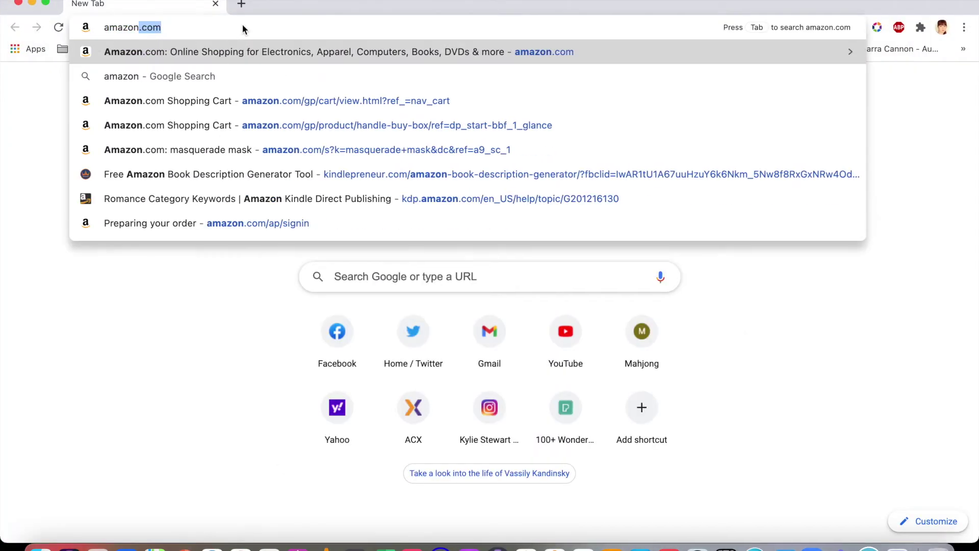
{"action": "key", "text": "Return"}
{"action": "left_click", "coordinate": [333, 375]}
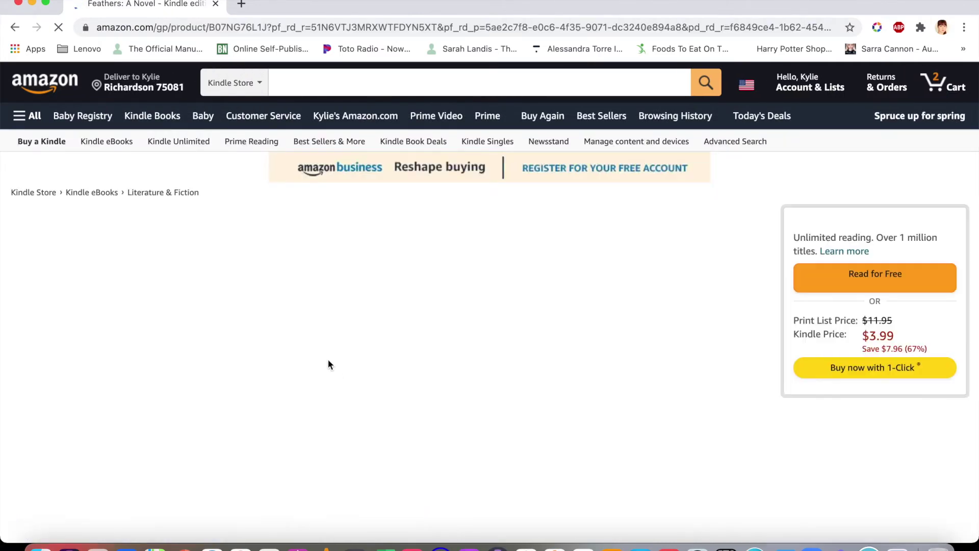
{"action": "left_click", "coordinate": [282, 26]}
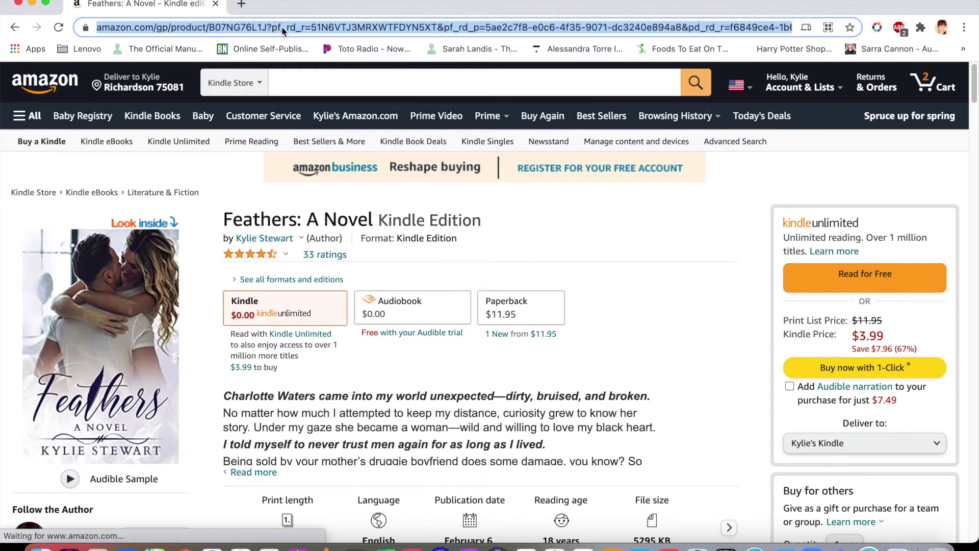
- Return to Vellum and add a store link to "Feathers - A Novel" with the Kindle identifier B07NG76L1J
{"action": "left_click", "coordinate": [297, 547]}
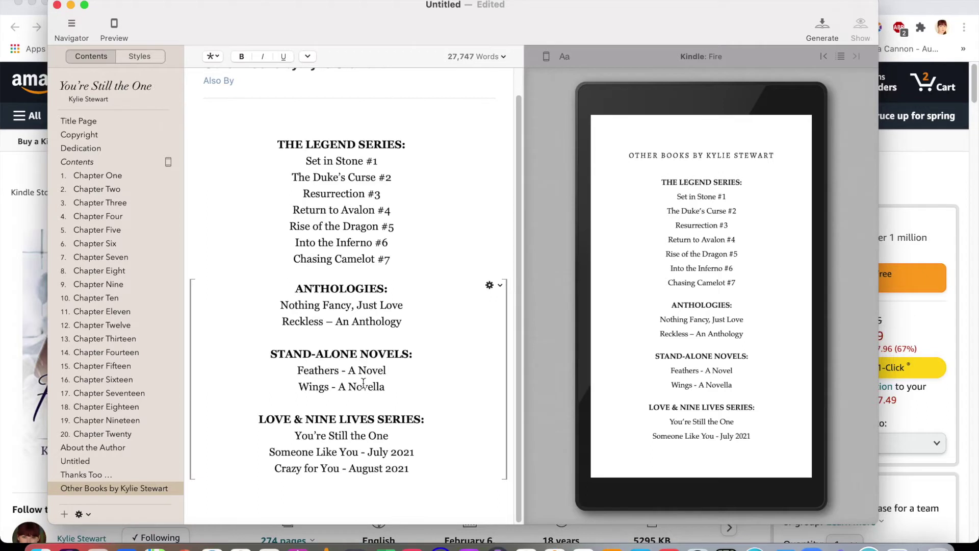
{"action": "right_click", "coordinate": [325, 369]}
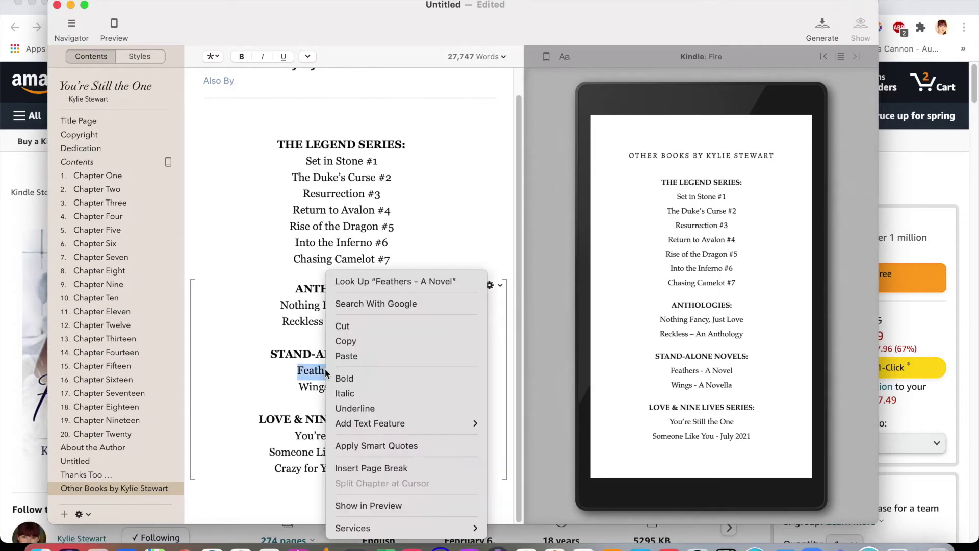
{"action": "left_click", "coordinate": [217, 57]}
{"action": "left_click", "coordinate": [196, 240]}
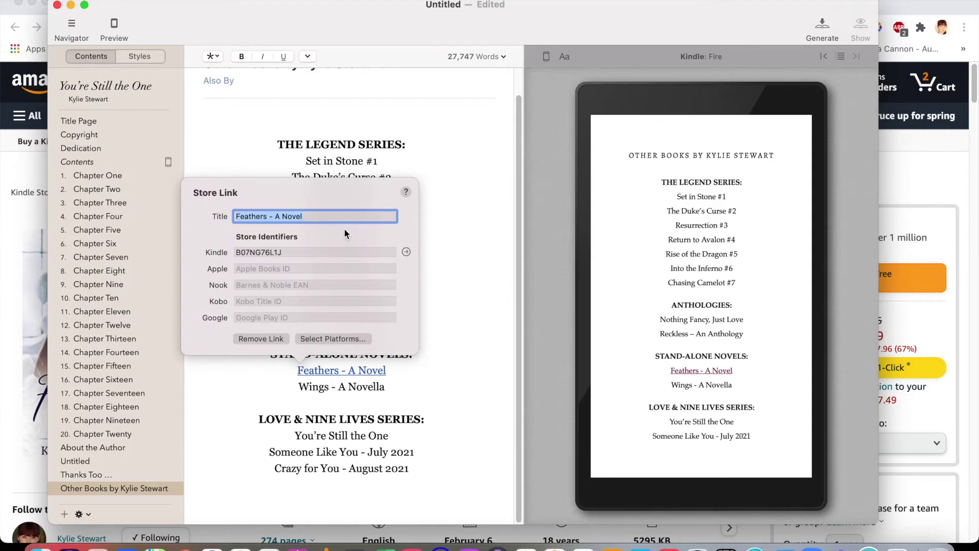
- Switch to the web browser, go through the author's Amazon page to the Kindle page of "Wings - A Novella" and copy its address
{"action": "left_click", "coordinate": [268, 376]}
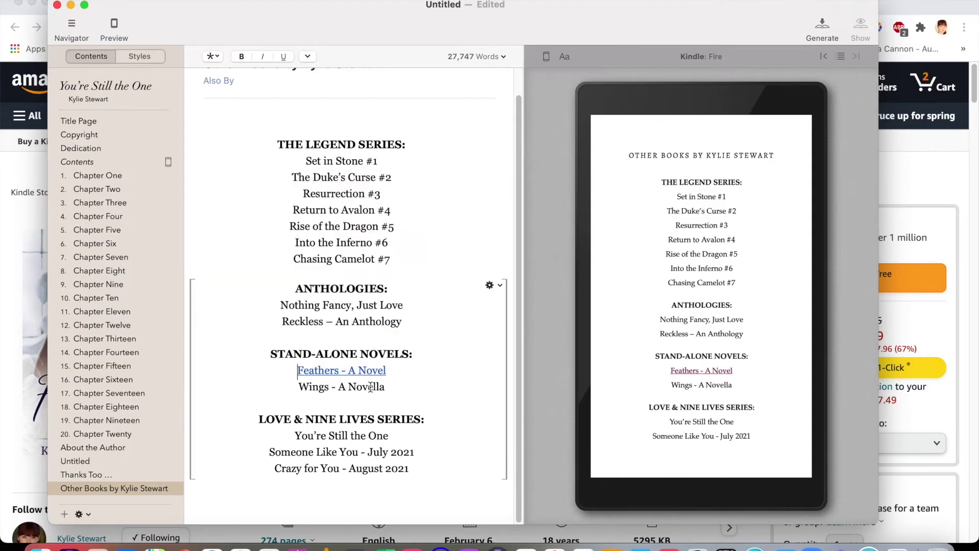
{"action": "left_click", "coordinate": [34, 417]}
{"action": "scroll", "coordinate": [268, 320], "scroll_direction": "down", "scroll_amount": 20}
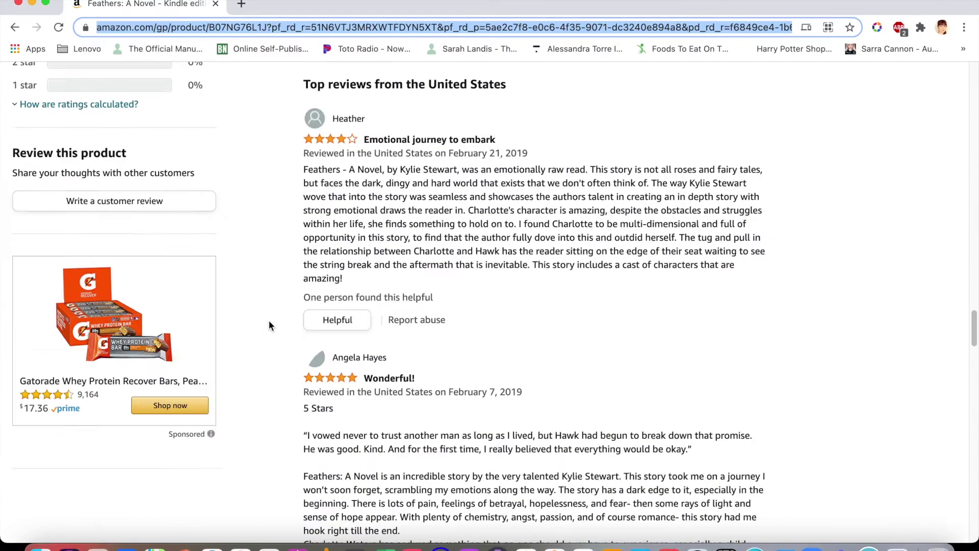
{"action": "scroll", "coordinate": [269, 321], "scroll_direction": "up", "scroll_amount": 20}
{"action": "left_click", "coordinate": [300, 238]}
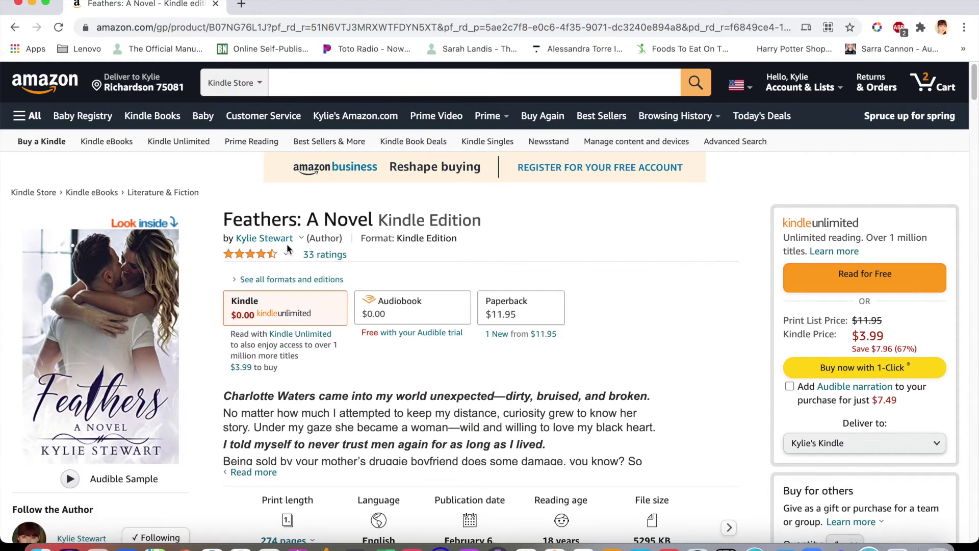
{"action": "mouse_move", "coordinate": [271, 244]}
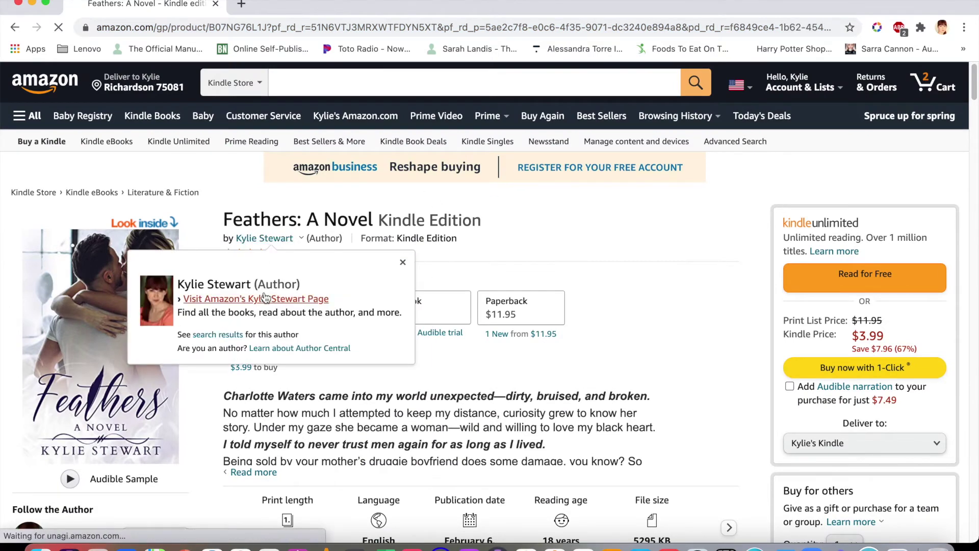
{"action": "left_click", "coordinate": [265, 297]}
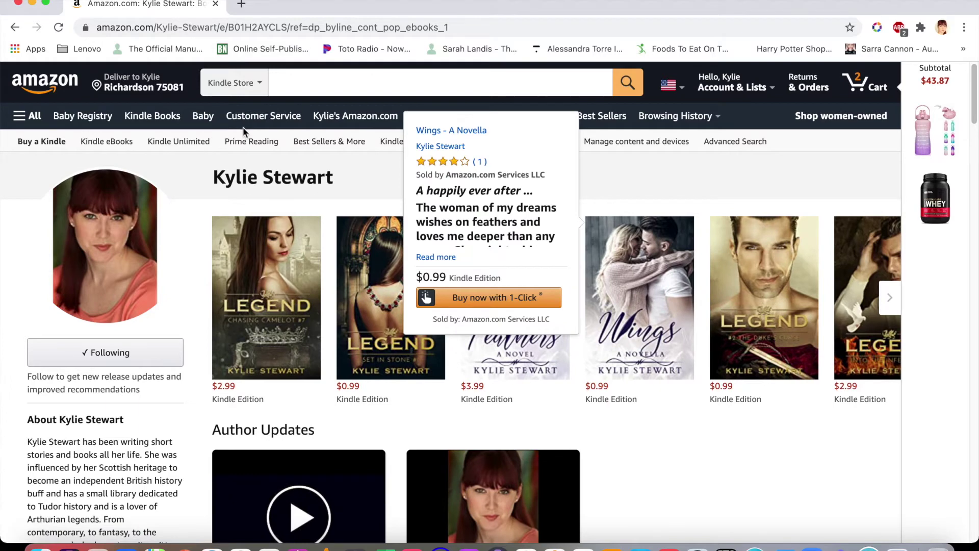
{"action": "left_click", "coordinate": [465, 134]}
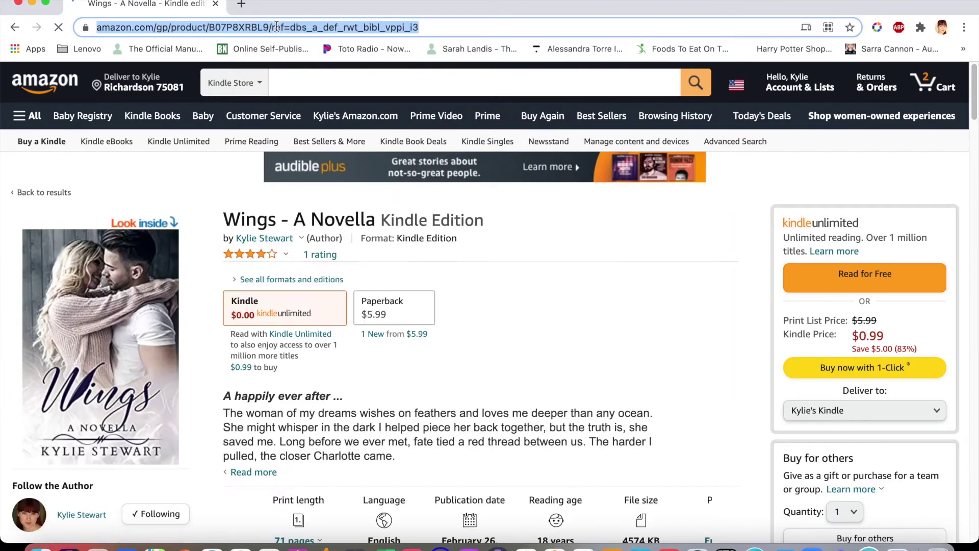
- Return to Vellum and add a web link on "Wings - A Novella" to its Amazon address with product ID B07P8XRBL9
{"action": "left_click", "coordinate": [326, 547]}
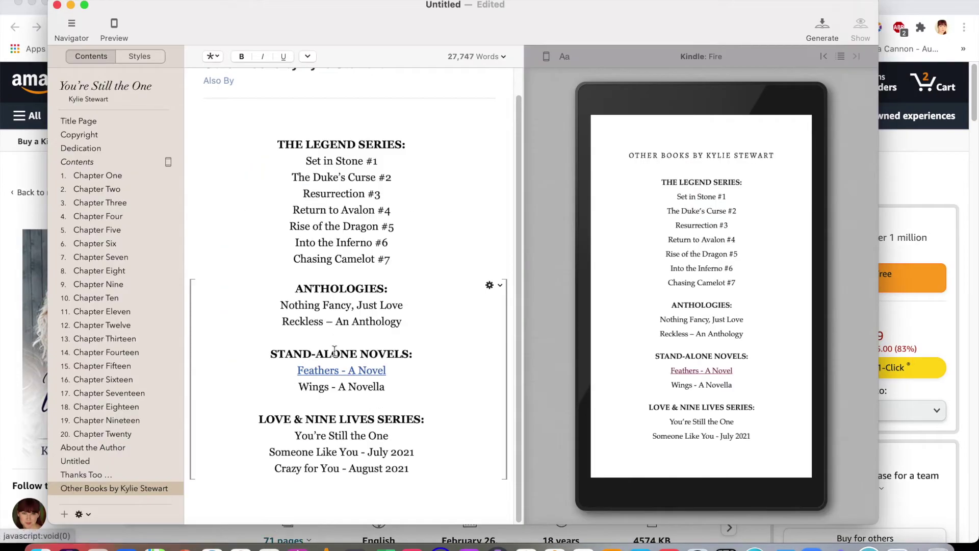
{"action": "left_click", "coordinate": [219, 60]}
{"action": "left_click", "coordinate": [198, 221]}
{"action": "left_click", "coordinate": [341, 389]}
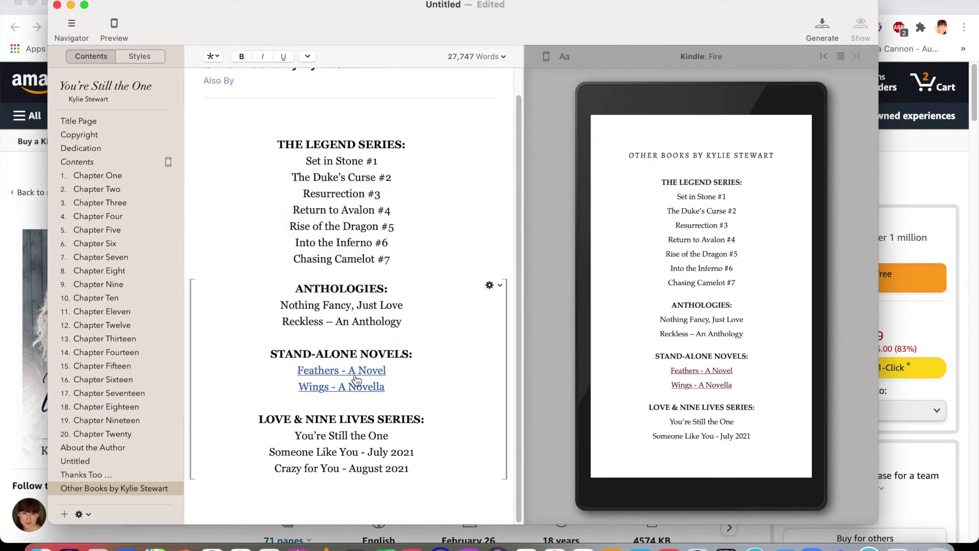
- Copy the Amazon address of "Set in Stone" (B07JLZJHCH) from the browser and link "Set in Stone #1" in Vellum to it
{"action": "key", "text": "super+Tab"}
{"action": "left_click", "coordinate": [265, 247]}
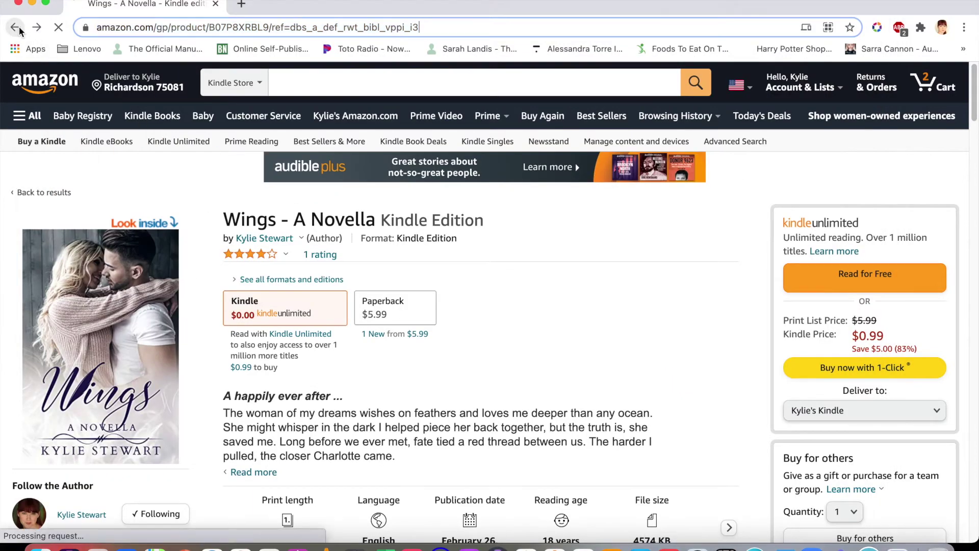
{"action": "left_click", "coordinate": [510, 124]}
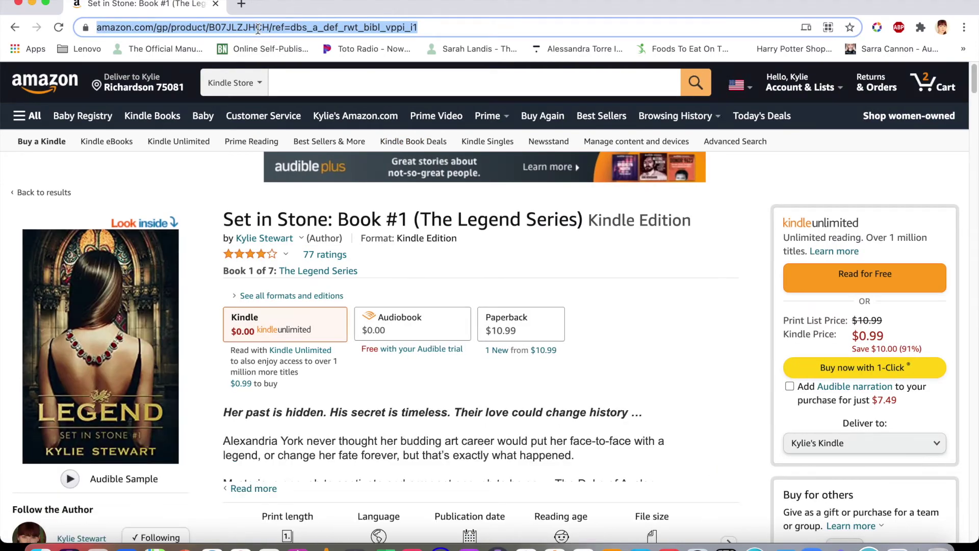
{"action": "left_click", "coordinate": [297, 547]}
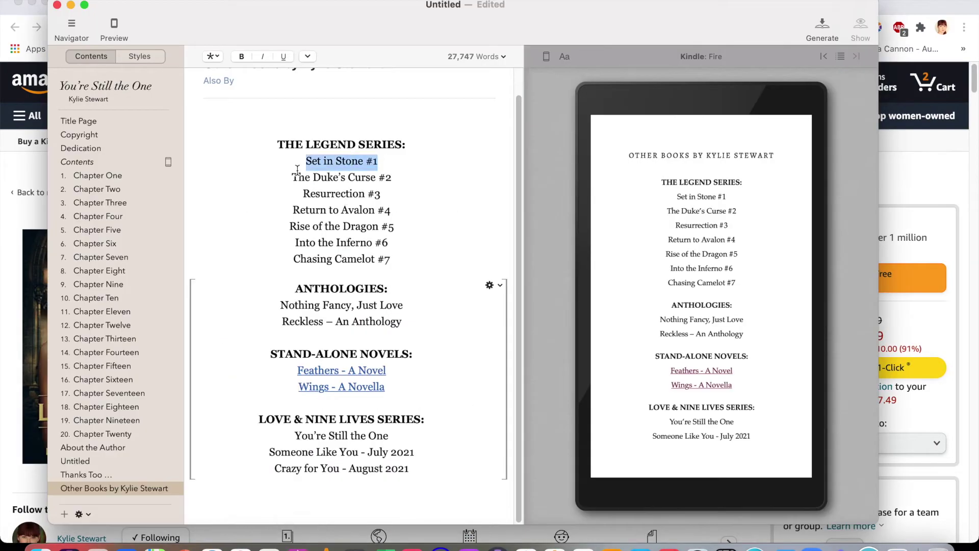
{"action": "left_click", "coordinate": [214, 56]}
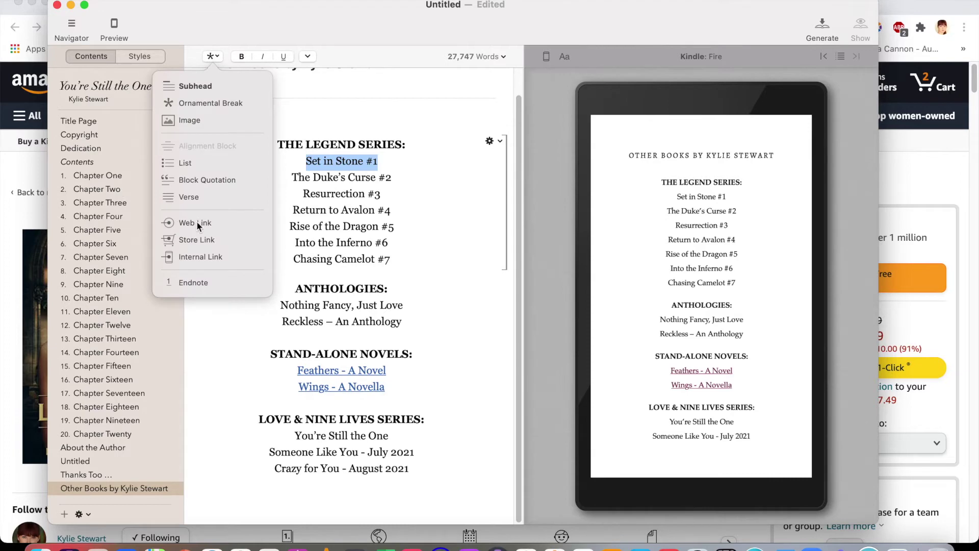
{"action": "left_click", "coordinate": [196, 239]}
{"action": "left_click", "coordinate": [229, 373]}
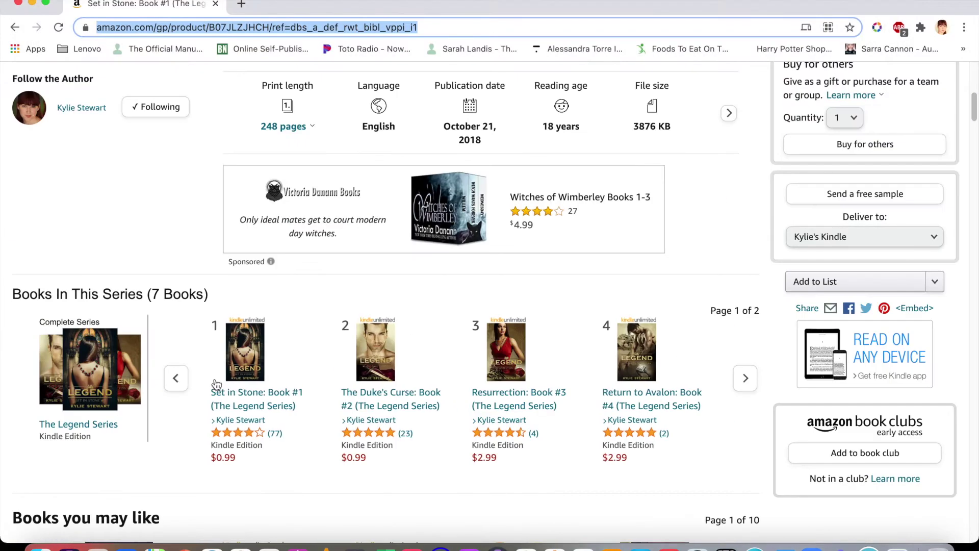
- Copy the Amazon address of "The Duke's Curse" (B07JLMKTVN) in the browser and web-link "The Duke's Curse #2" in Vellum to it
{"action": "left_click", "coordinate": [393, 384]}
{"action": "left_click", "coordinate": [263, 28]}
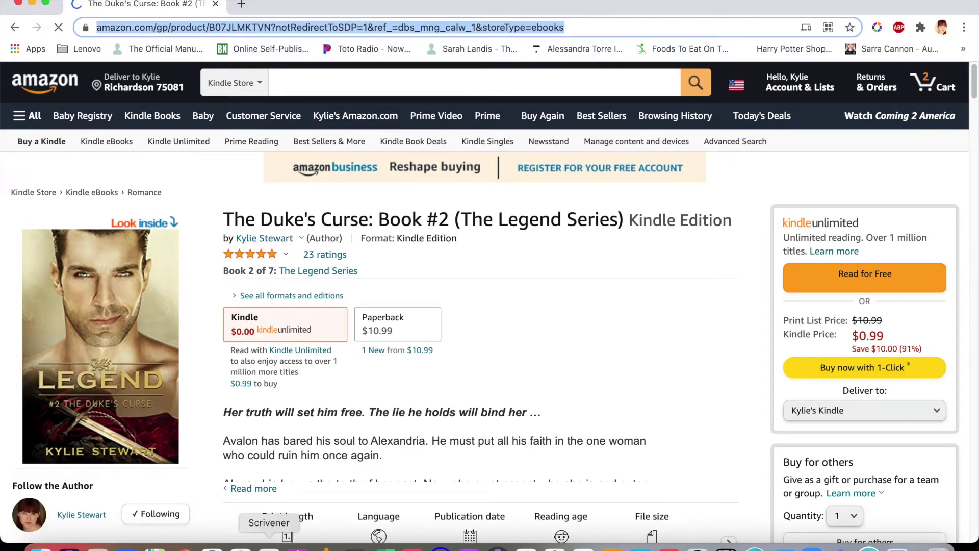
{"action": "left_click", "coordinate": [297, 546]}
{"action": "left_click_drag", "start_coordinate": [395, 178], "coordinate": [290, 179]}
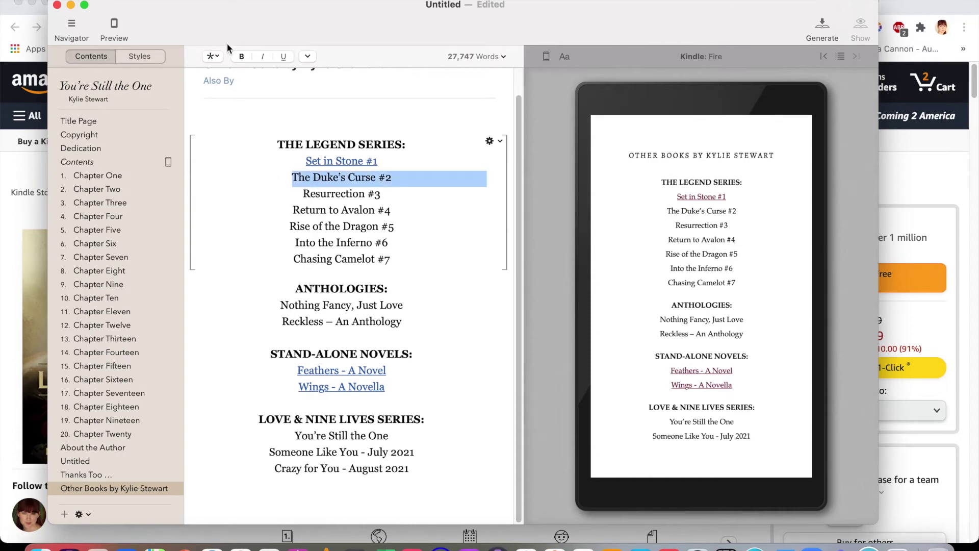
{"action": "left_click", "coordinate": [213, 56]}
{"action": "left_click", "coordinate": [198, 224]}
{"action": "left_click", "coordinate": [458, 319]}
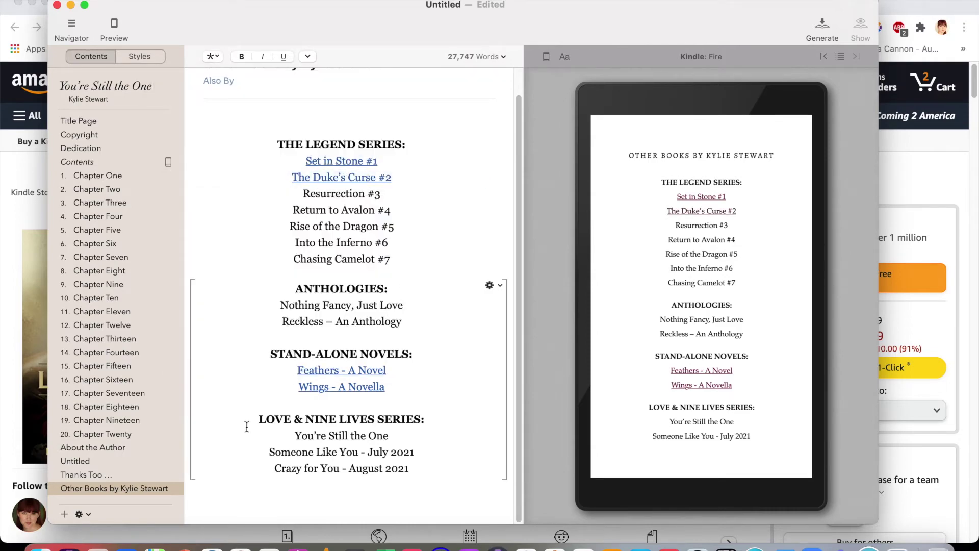
- Copy the Amazon address of "Resurrection" (B07JLG9KVL) in the browser and add it as a web link on "Resurrection #3" in Vellum
{"action": "left_click", "coordinate": [13, 462]}
{"action": "left_click", "coordinate": [499, 281]}
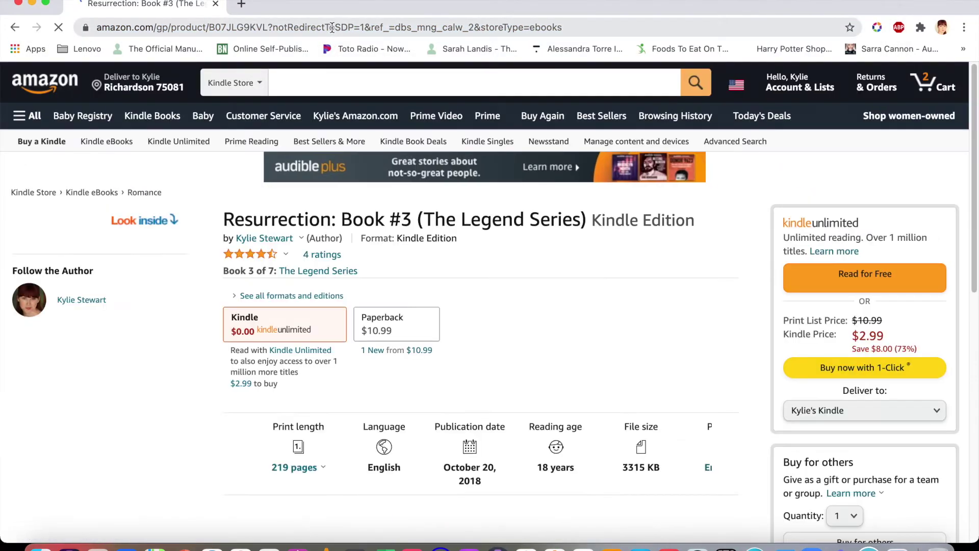
{"action": "left_click", "coordinate": [293, 545]}
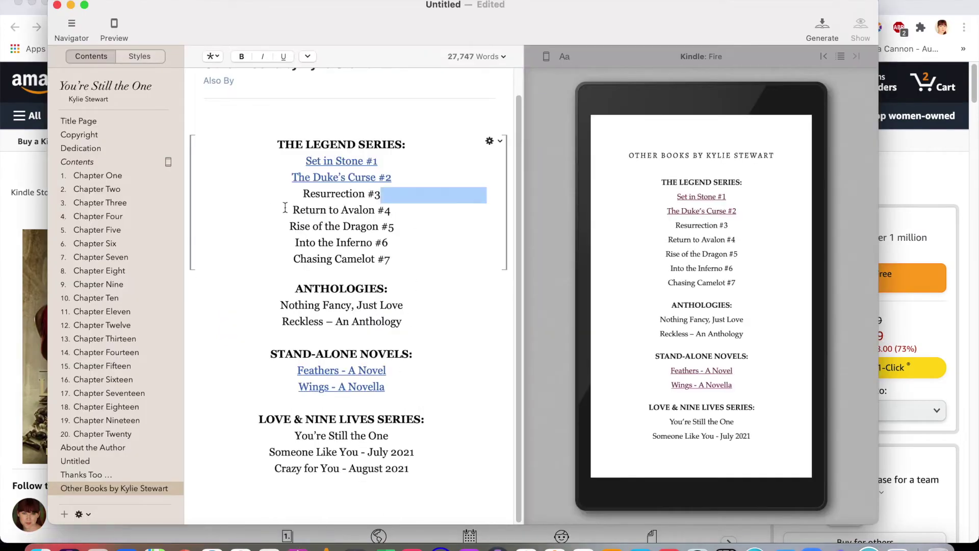
{"action": "double_click", "coordinate": [315, 195]}
{"action": "left_click", "coordinate": [212, 56]}
{"action": "left_click", "coordinate": [214, 221]}
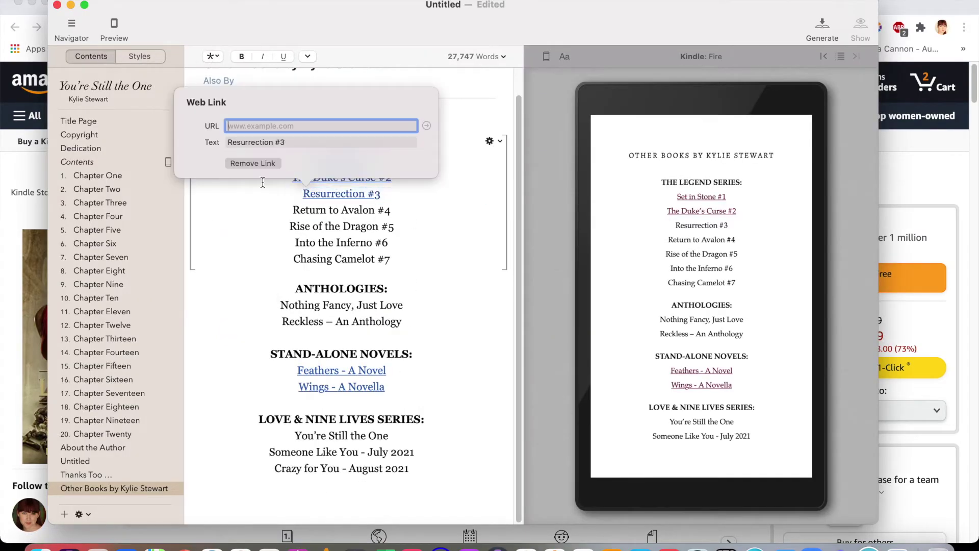
{"action": "key", "text": "Return"}
- Copy the Amazon address of "Return to Avalon" (B07LC69NST) in the browser and web-link "Return to Avalon #4" in Vellum to it
{"action": "key", "text": "super+Tab"}
{"action": "scroll", "coordinate": [338, 320], "scroll_direction": "down", "scroll_amount": 8}
{"action": "left_click", "coordinate": [632, 395]}
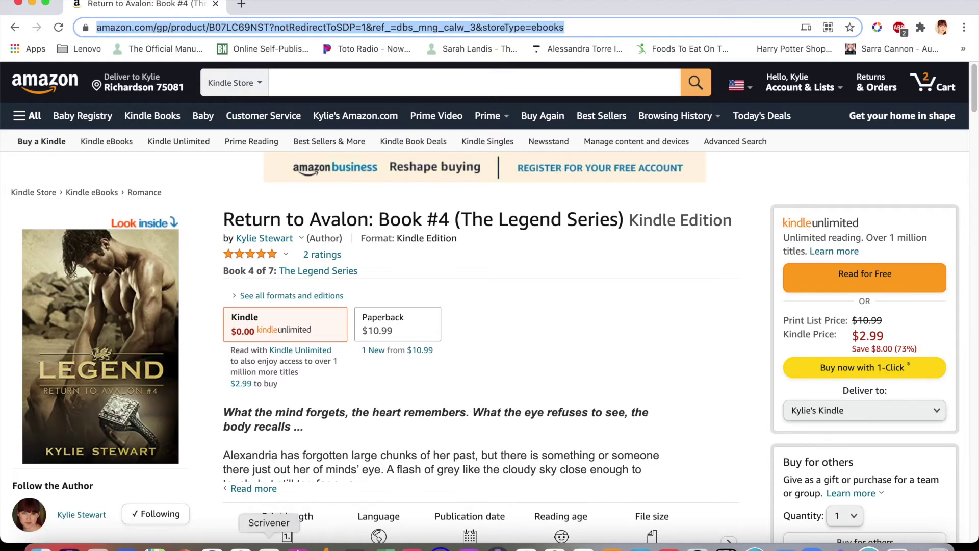
{"action": "left_click", "coordinate": [293, 545]}
{"action": "triple_click", "coordinate": [376, 211]}
{"action": "left_click", "coordinate": [212, 56]}
{"action": "left_click", "coordinate": [214, 221]}
{"action": "left_click", "coordinate": [256, 177]}
- Copy the Amazon address of "Rise of the Dragon" (B07SPFPZ9C) in the browser and web-link "Rise of the Dragon #5" in Vellum to it
{"action": "key", "text": "super+Tab"}
{"action": "key", "text": "super+l"}
{"action": "scroll", "coordinate": [192, 330], "scroll_direction": "down", "scroll_amount": 8}
{"action": "left_click", "coordinate": [738, 385]}
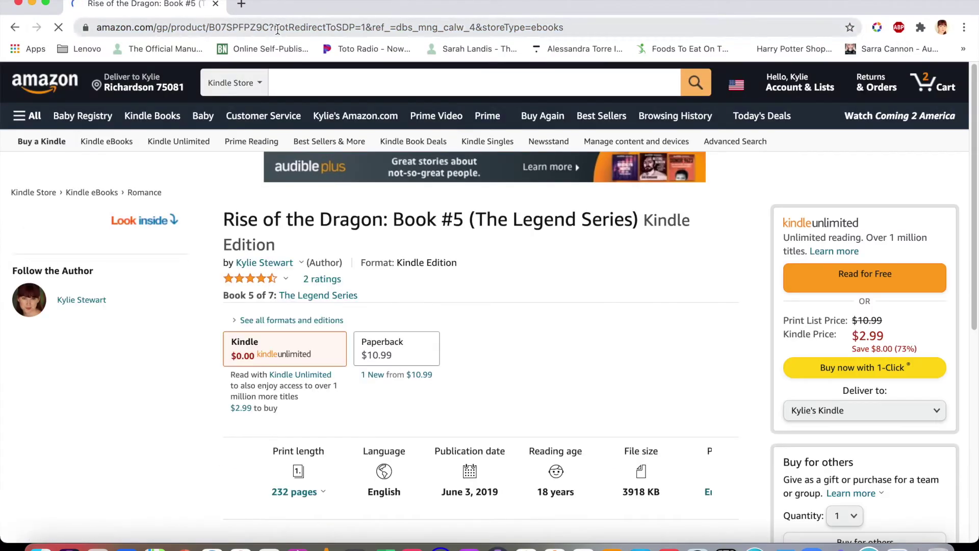
{"action": "key", "text": "super+l"}
{"action": "key", "text": "super+Tab"}
{"action": "triple_click", "coordinate": [276, 234]}
{"action": "left_click", "coordinate": [212, 56]}
{"action": "left_click", "coordinate": [197, 223]}
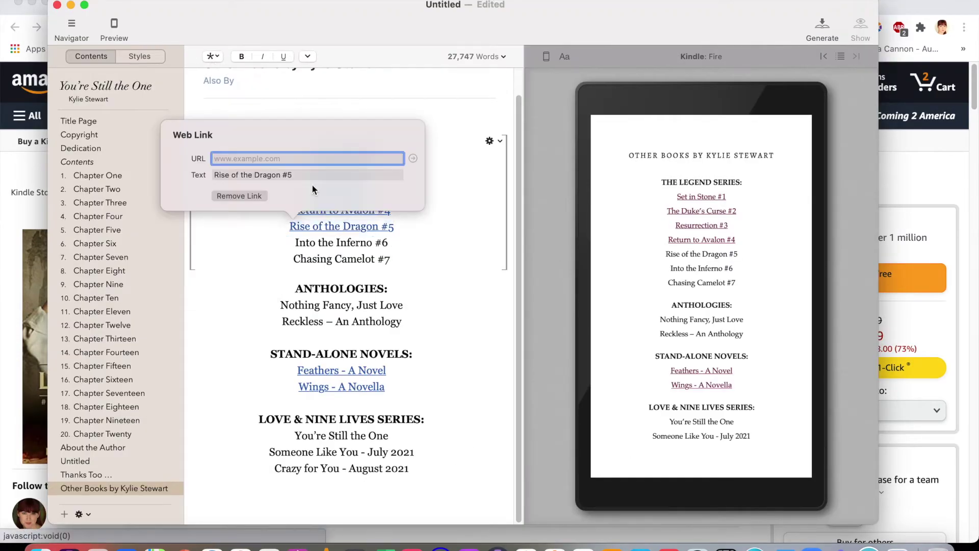
{"action": "type", "text": "https://www.amazon.com/gp/product/B07SPFPZ9C?notRedirectToSDP=1&ref_=dbs_mng_calw_4&storeType=ebooks"}
{"action": "key", "text": "Return"}
- Open the Amazon page of "Into the Inferno" in the browser and link "Into the Inferno #6" in Vellum to product B07Y5R18QL
{"action": "key", "text": "super+Tab"}
{"action": "scroll", "coordinate": [467, 261], "scroll_direction": "down", "scroll_amount": 10}
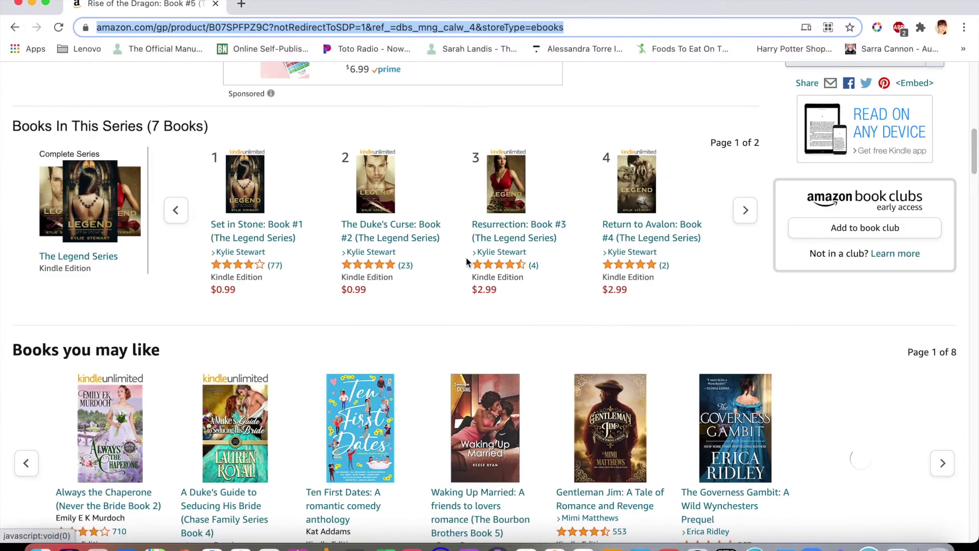
{"action": "left_click", "coordinate": [745, 210]}
{"action": "left_click", "coordinate": [382, 224]}
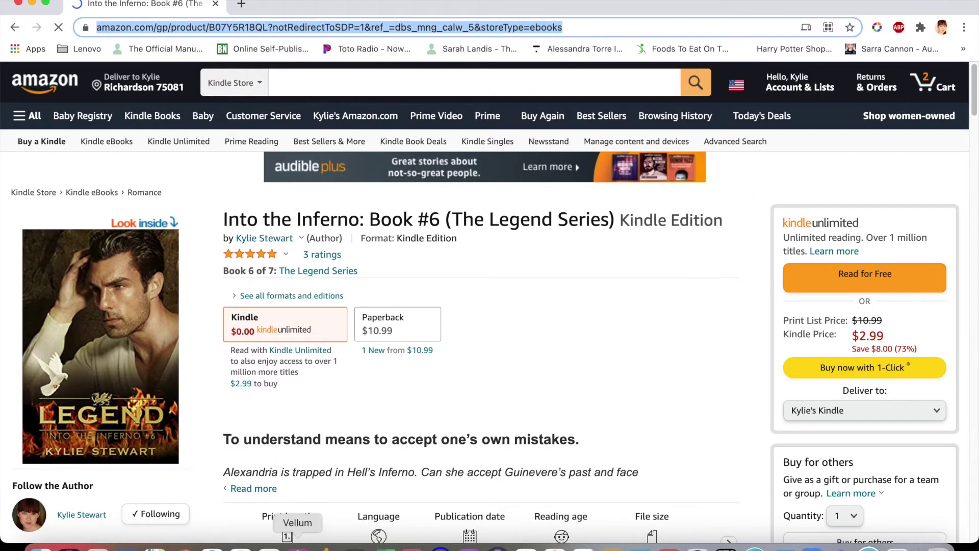
{"action": "key", "text": "super+Tab"}
{"action": "left_click", "coordinate": [212, 56]}
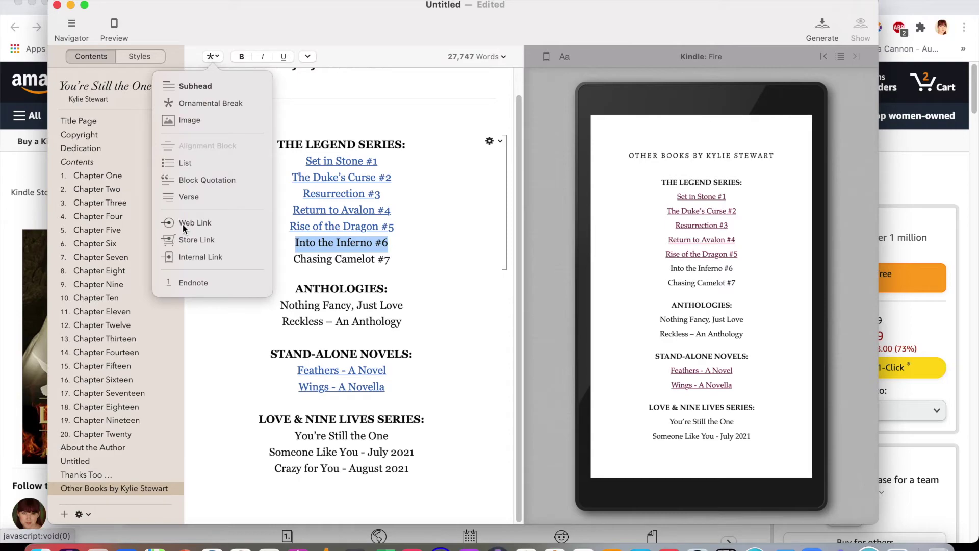
{"action": "left_click", "coordinate": [199, 238]}
{"action": "type", "text": "B07Y5R18QL"}
{"action": "key", "text": "Return"}
- Open the Amazon page of "Chasing Camelot" in the browser and link "Chasing Camelot #7" in Vellum to product B08235HTMY
{"action": "key", "text": "super+Tab"}
{"action": "scroll", "coordinate": [307, 357], "scroll_direction": "down", "scroll_amount": 15}
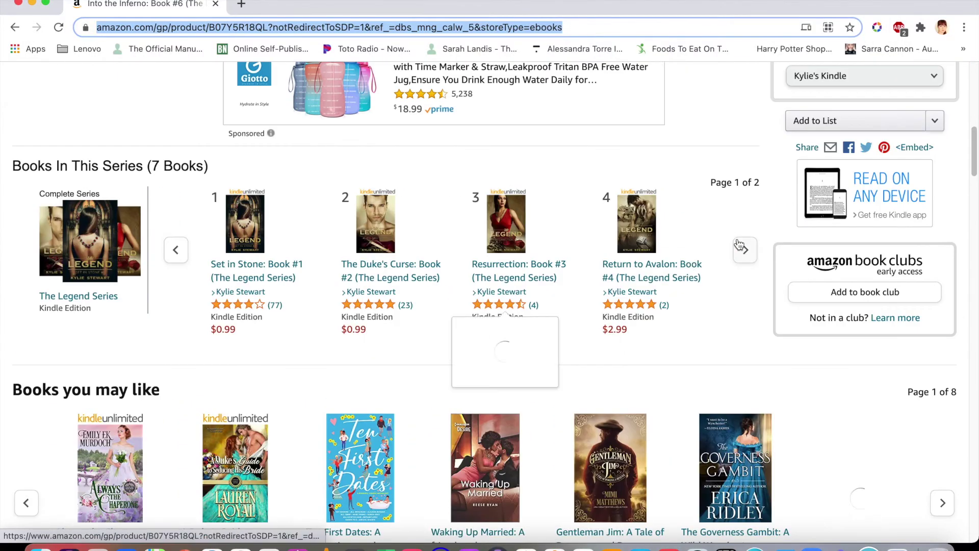
{"action": "left_click", "coordinate": [743, 247]}
{"action": "left_click", "coordinate": [505, 219]}
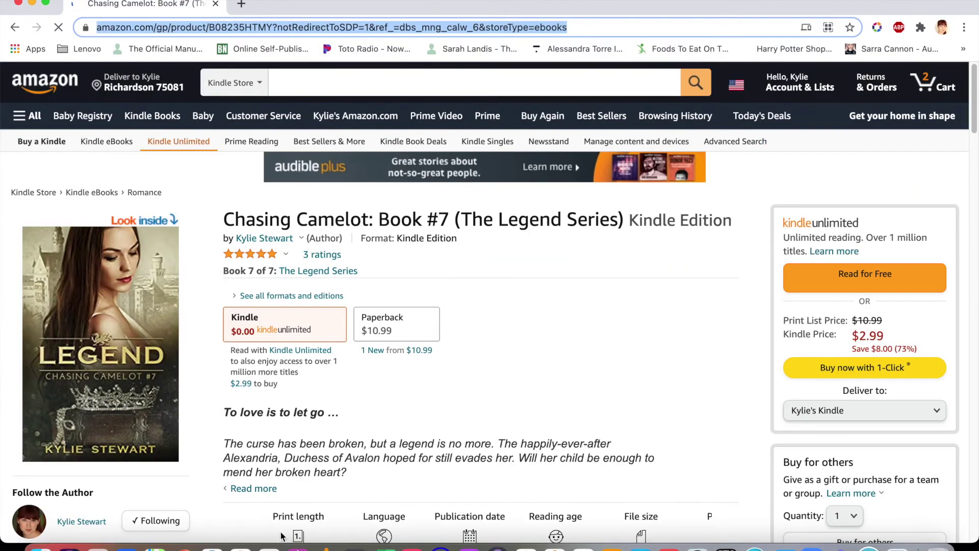
{"action": "left_click", "coordinate": [297, 547]}
{"action": "left_click", "coordinate": [212, 56]}
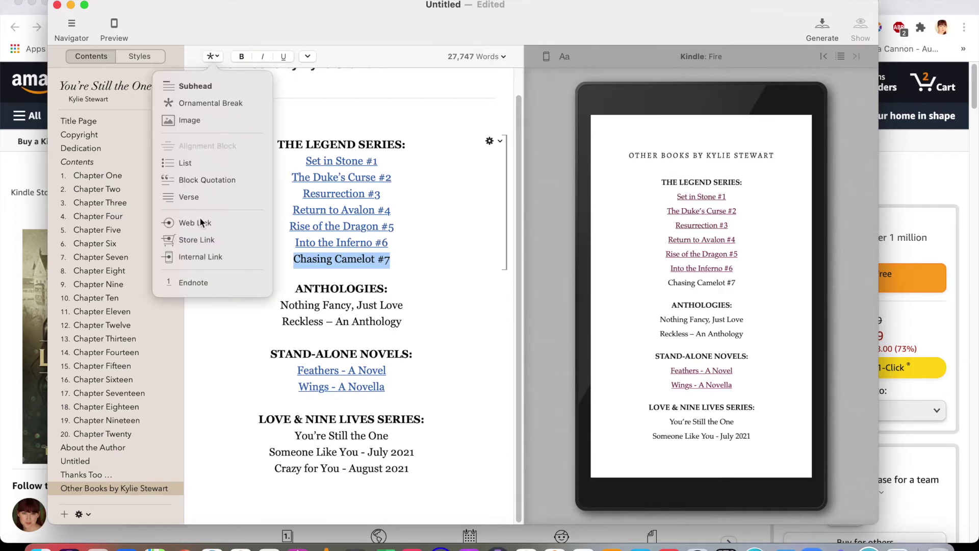
{"action": "left_click", "coordinate": [199, 238]}
{"action": "type", "text": "B08235HTMY"}
{"action": "key", "text": "Return"}
- Copy the wedding anthology's Amazon address (B0738274CH) from the author's page listing and web-link "Nothing Fancy, Just Love" in Vellum to it
{"action": "key", "text": "super+Tab"}
{"action": "mouse_move", "coordinate": [265, 238]}
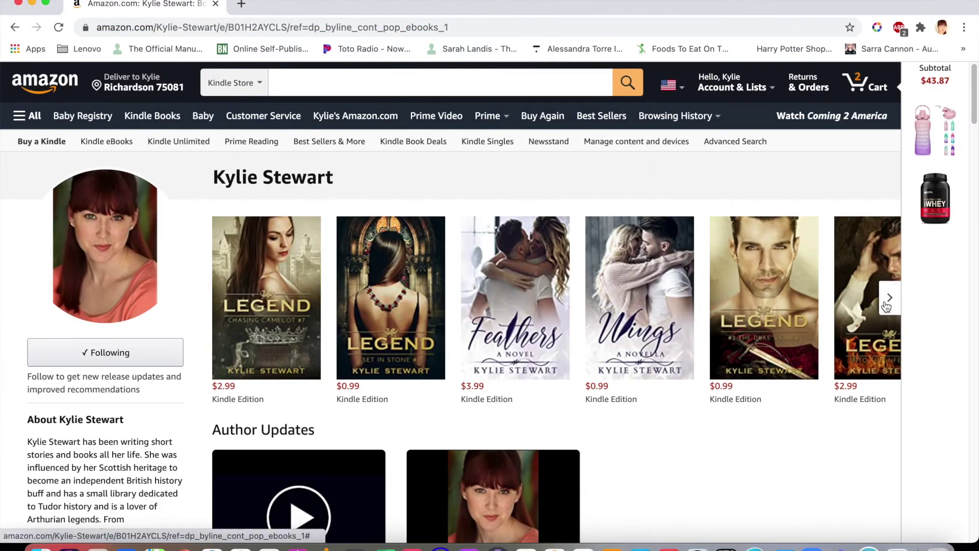
{"action": "left_click", "coordinate": [889, 298]}
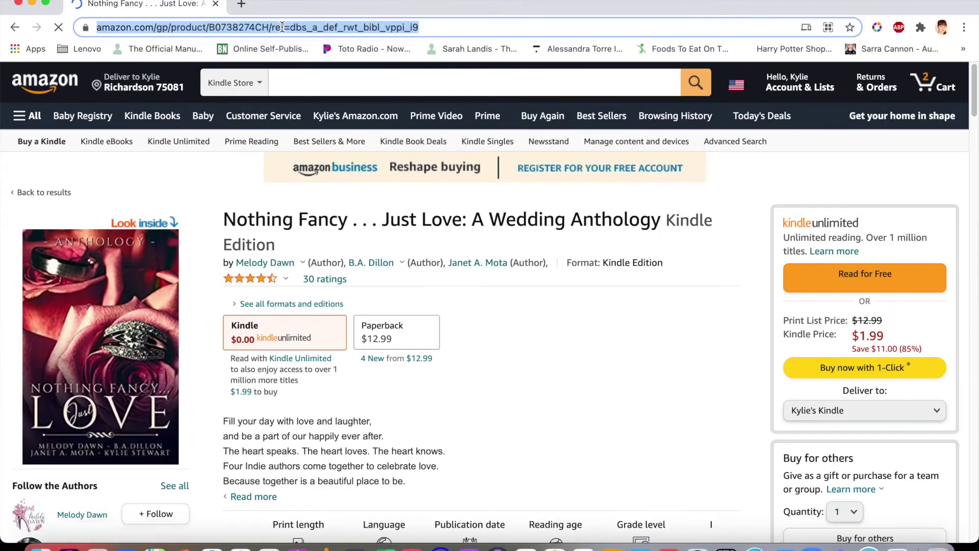
{"action": "left_click", "coordinate": [298, 549]}
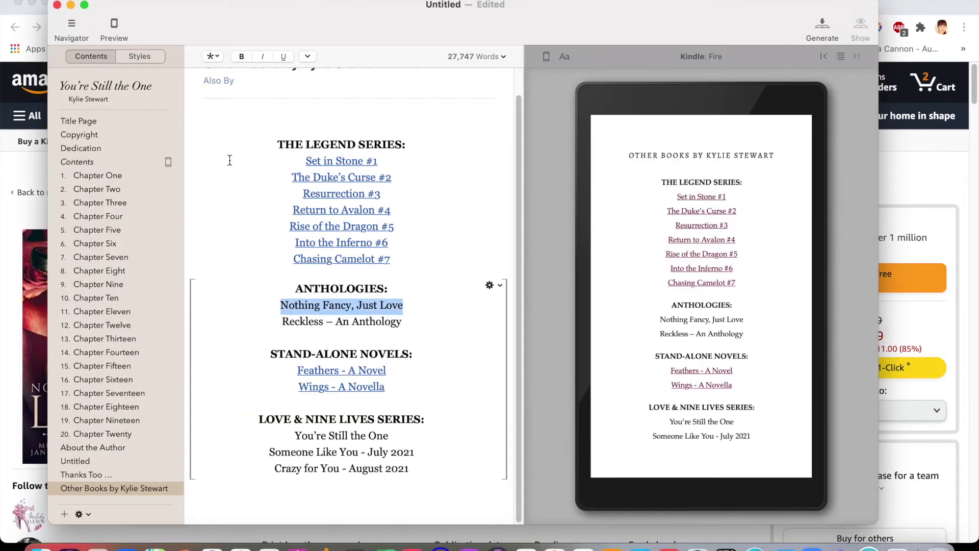
{"action": "left_click", "coordinate": [210, 56]}
{"action": "left_click", "coordinate": [199, 221]}
{"action": "key", "text": "super+v"}
{"action": "left_click", "coordinate": [217, 397]}
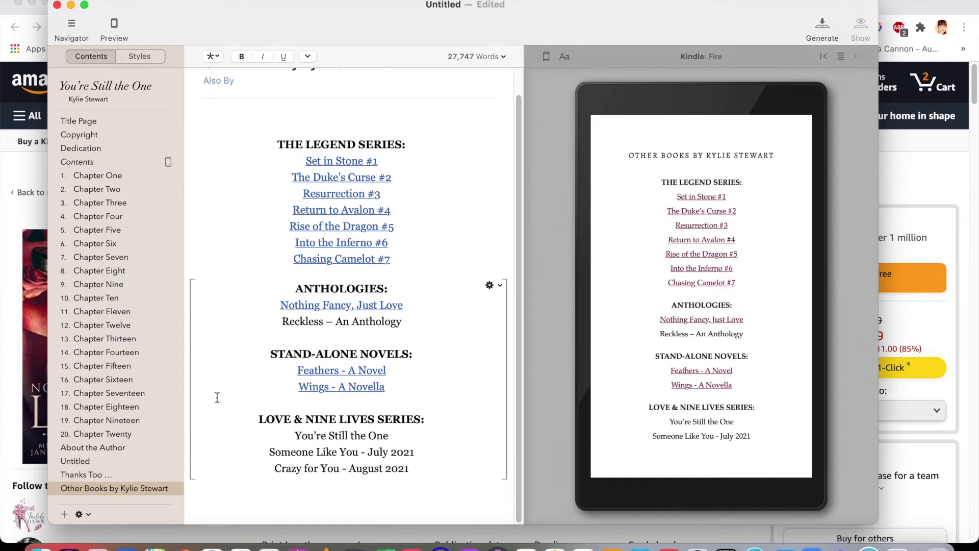
- Open the "Thanks Too …" page and delete the blank lines between the acknowledgement paragraphs
{"action": "left_click", "coordinate": [86, 476]}
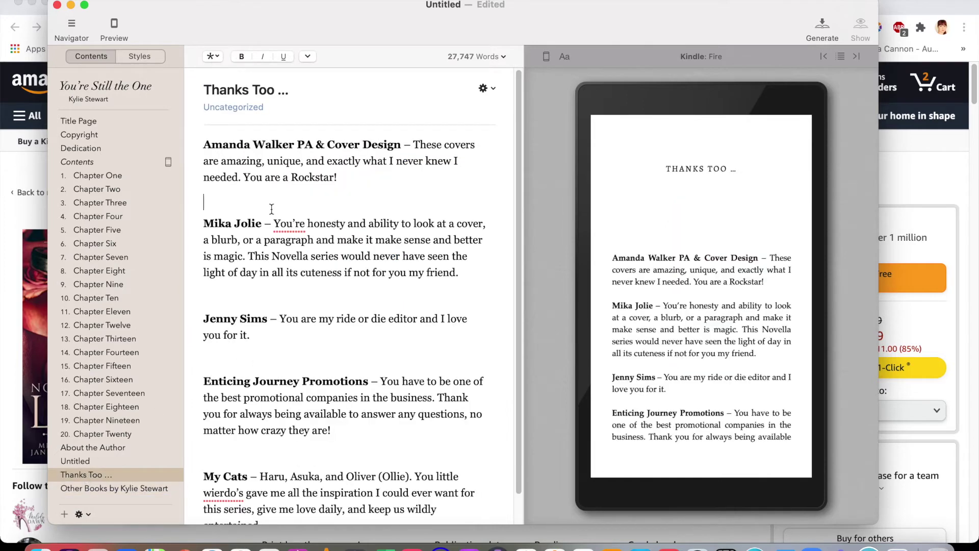
{"action": "key", "text": "BackSpace"}
{"action": "left_click", "coordinate": [245, 273]}
{"action": "key", "text": "BackSpace"}
{"action": "left_click", "coordinate": [228, 306]}
{"action": "key", "text": "BackSpace"}
{"action": "left_click", "coordinate": [231, 389]}
{"action": "key", "text": "BackSpace"}
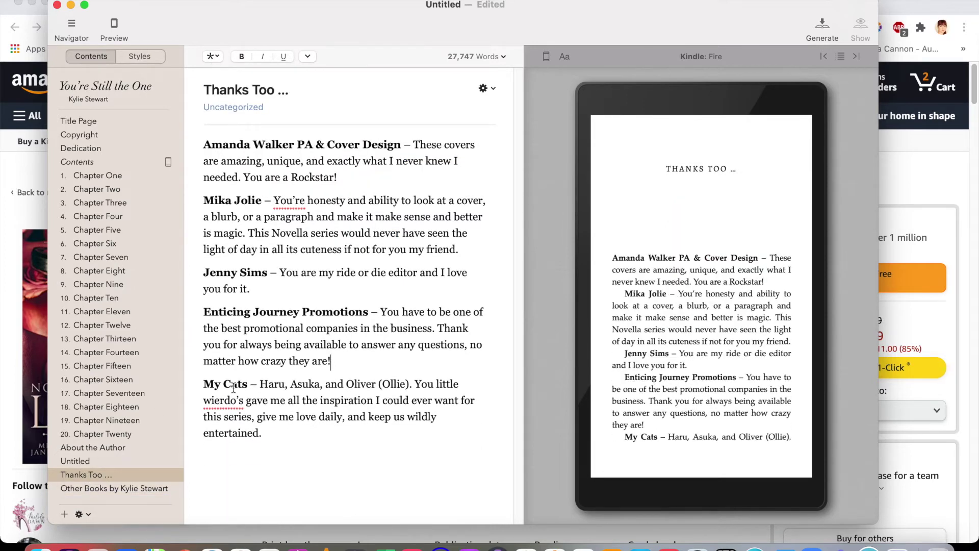
{"action": "left_click", "coordinate": [797, 297]}
{"action": "left_click", "coordinate": [578, 297]}
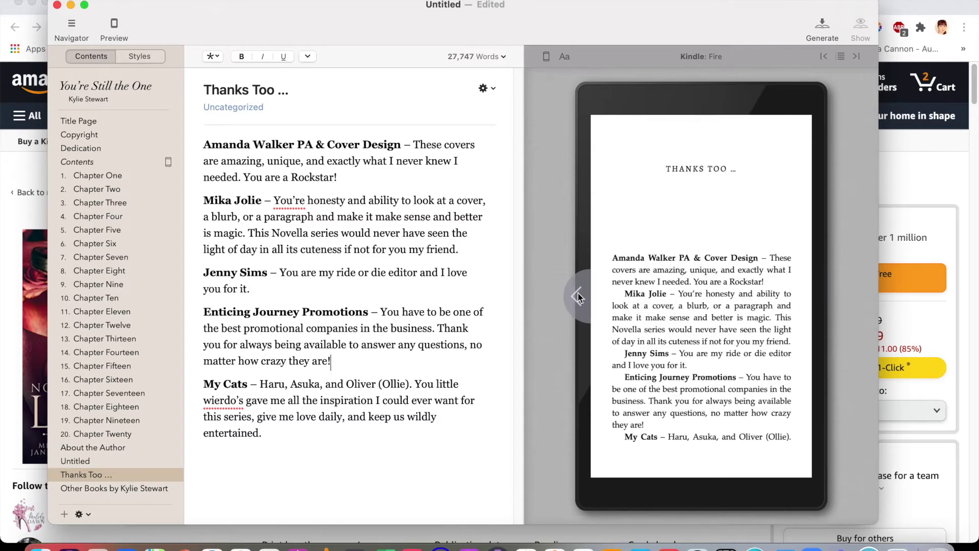
- Insert a blank line between the acknowledgement paragraphs on the "Thanks Too …" page and check the following preview page
{"action": "left_click", "coordinate": [825, 295]}
{"action": "left_click", "coordinate": [578, 297]}
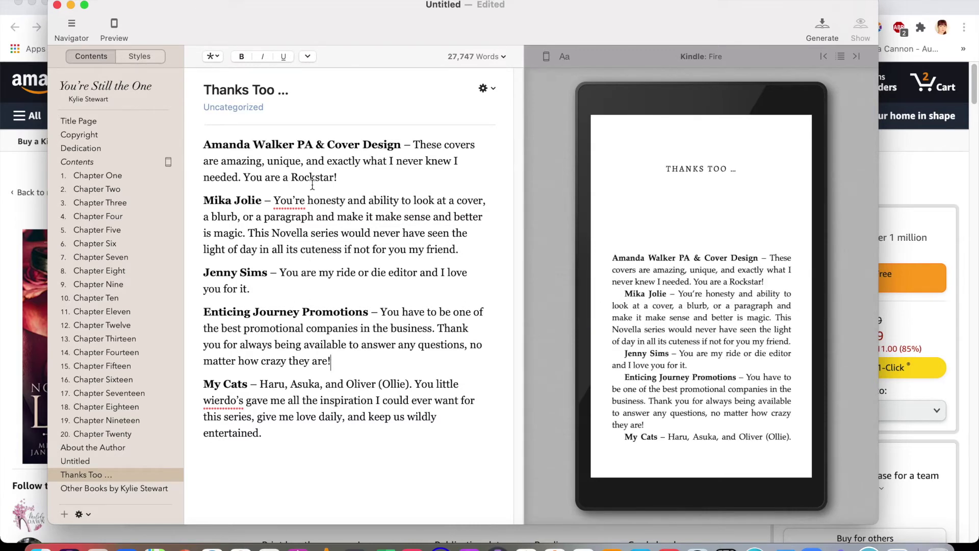
{"action": "left_click", "coordinate": [363, 178]}
{"action": "key", "text": "Return"}
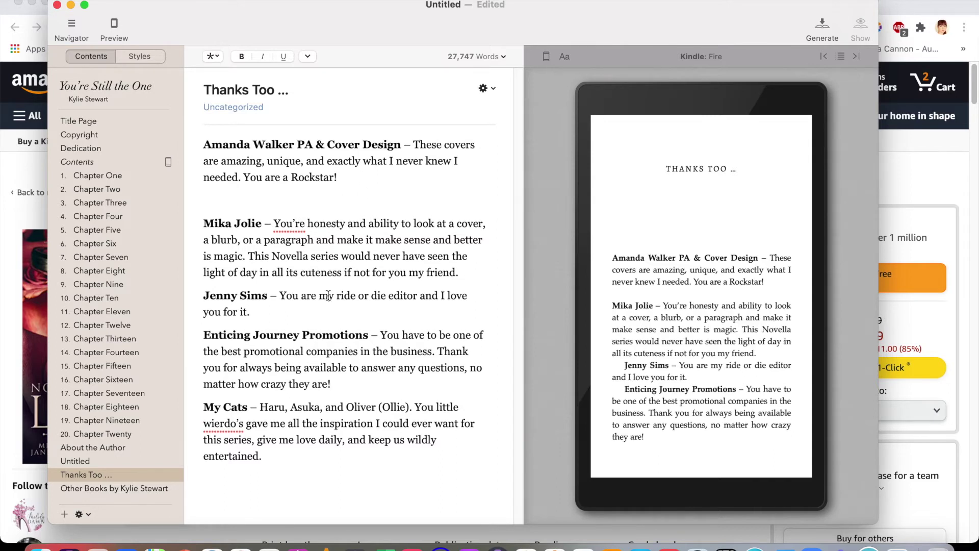
{"action": "key", "text": "Return"}
{"action": "left_click", "coordinate": [480, 273]}
{"action": "key", "text": "Return"}
{"action": "left_click", "coordinate": [382, 431]}
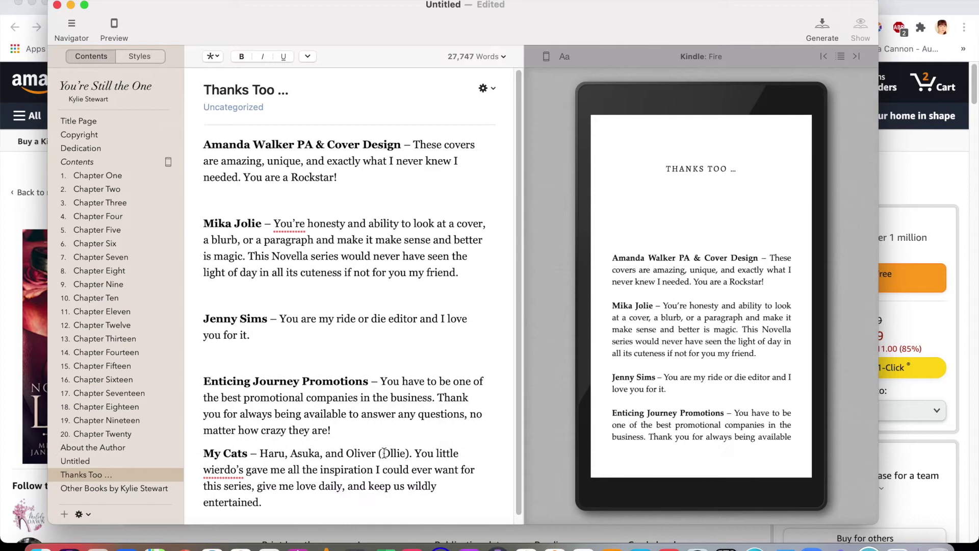
{"action": "key", "text": "Return"}
{"action": "left_click", "coordinate": [825, 300]}
{"action": "left_click", "coordinate": [578, 298]}
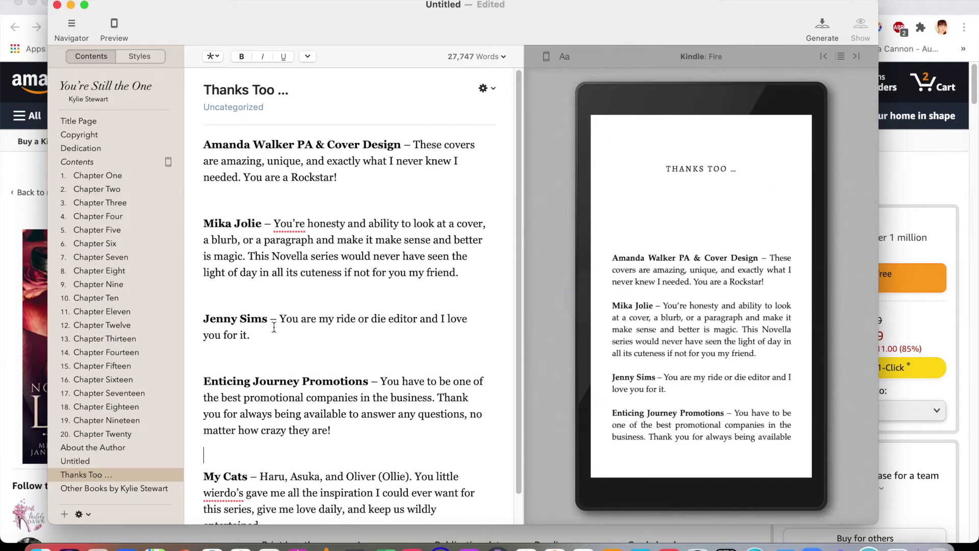
- Open the About the Author page and fill its Facebook entry with the address of the author's Facebook page, copied from the browser
{"action": "left_click", "coordinate": [93, 449]}
{"action": "left_click", "coordinate": [921, 4]}
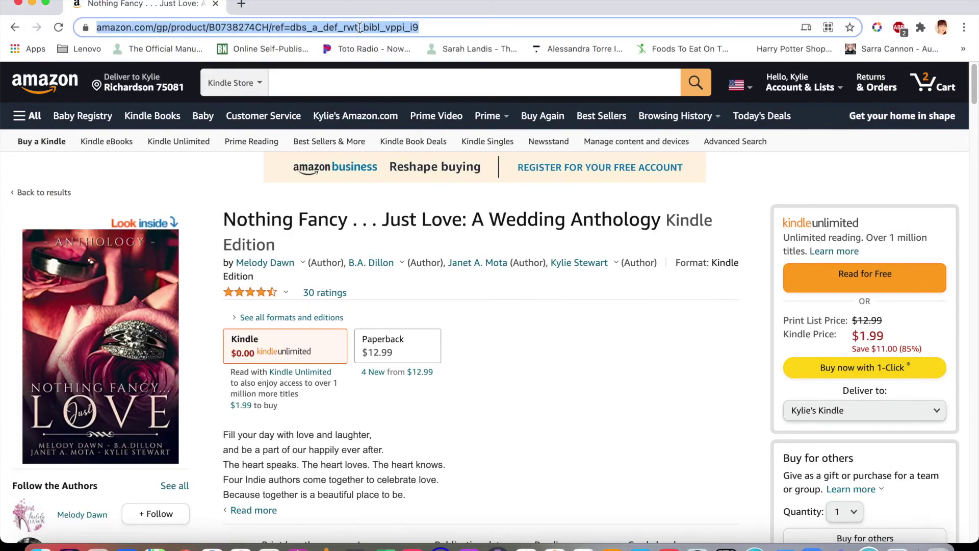
{"action": "type", "text": "facebook.com"}
{"action": "key", "text": "Return"}
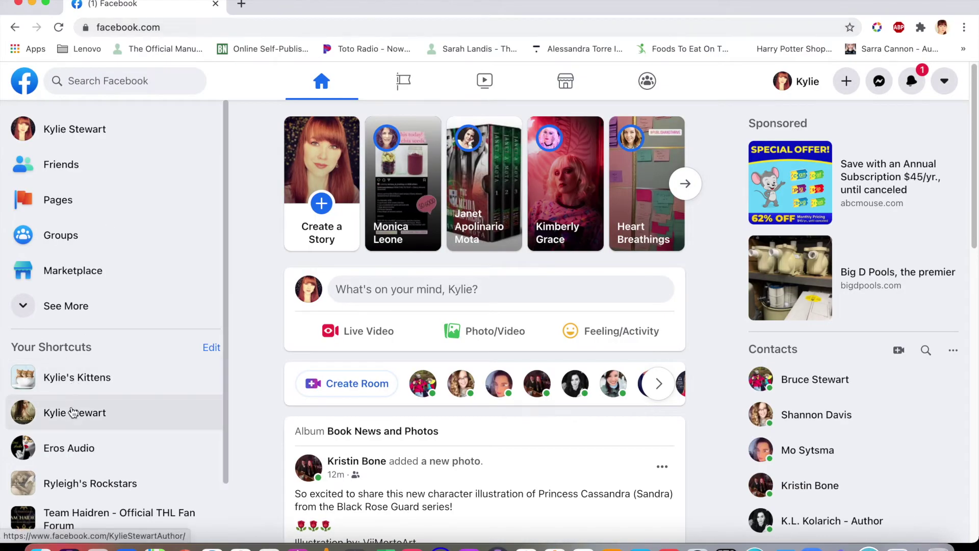
{"action": "left_click", "coordinate": [72, 412]}
{"action": "left_click", "coordinate": [280, 27]}
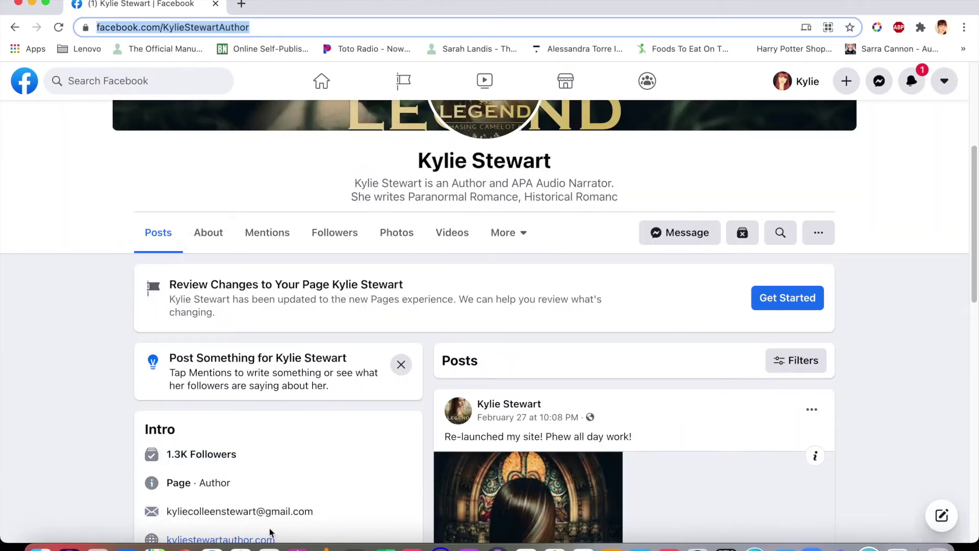
{"action": "left_click", "coordinate": [297, 549]}
{"action": "left_click", "coordinate": [16, 429]}
- Open Twitter and the author's Instagram profile in separate new browser tabs
{"action": "left_click", "coordinate": [241, 3]}
{"action": "type", "text": "twitter.com/?lang=en"}
{"action": "key", "text": "Return"}
{"action": "left_click", "coordinate": [401, 4]}
{"action": "type", "text": "isnta"}
{"action": "key", "text": "Return"}
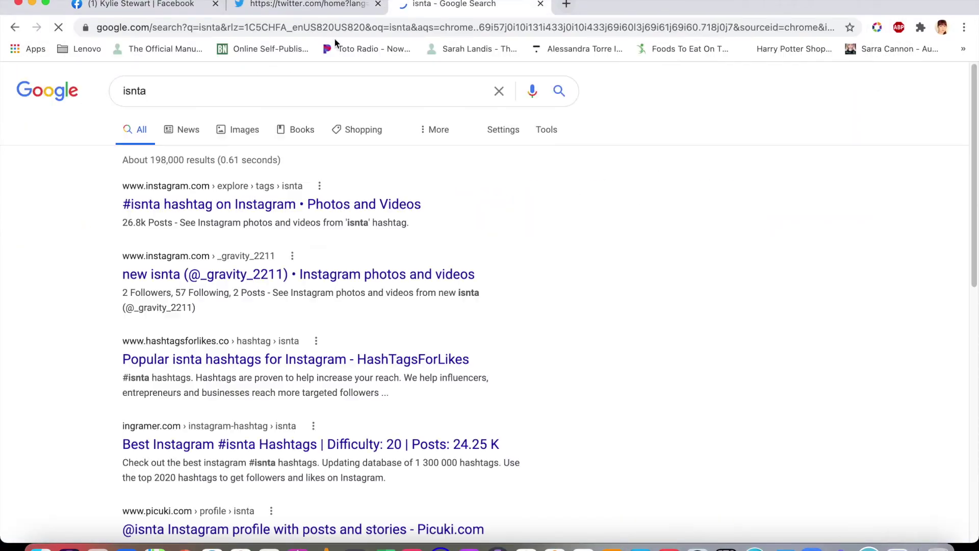
{"action": "double_click", "coordinate": [214, 27]}
{"action": "type", "text": "instagram.com/kyliestewartauthor/?hl=en"}
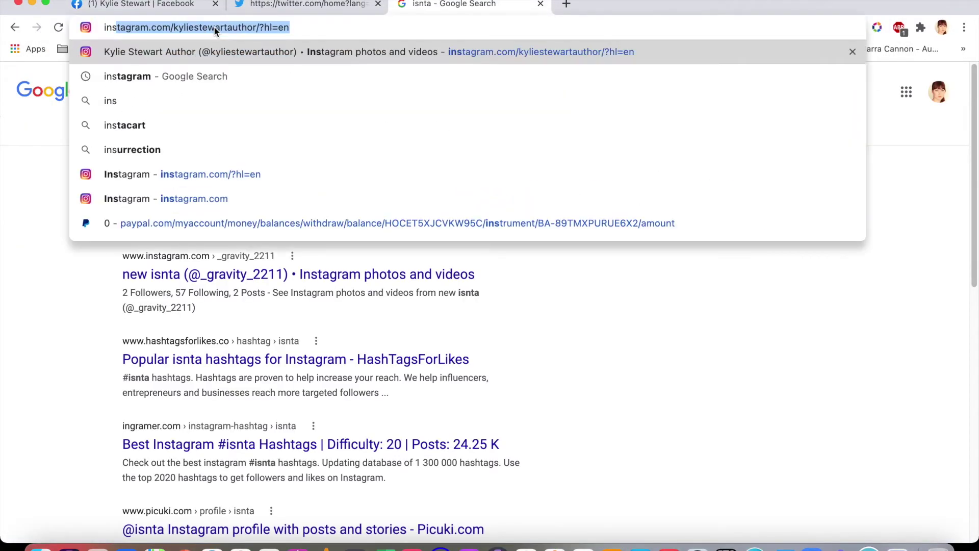
{"action": "key", "text": "Return"}
- Open the author's Twitter profile in the browser and copy its address into the Twitter entry in Vellum
{"action": "left_click", "coordinate": [260, 4]}
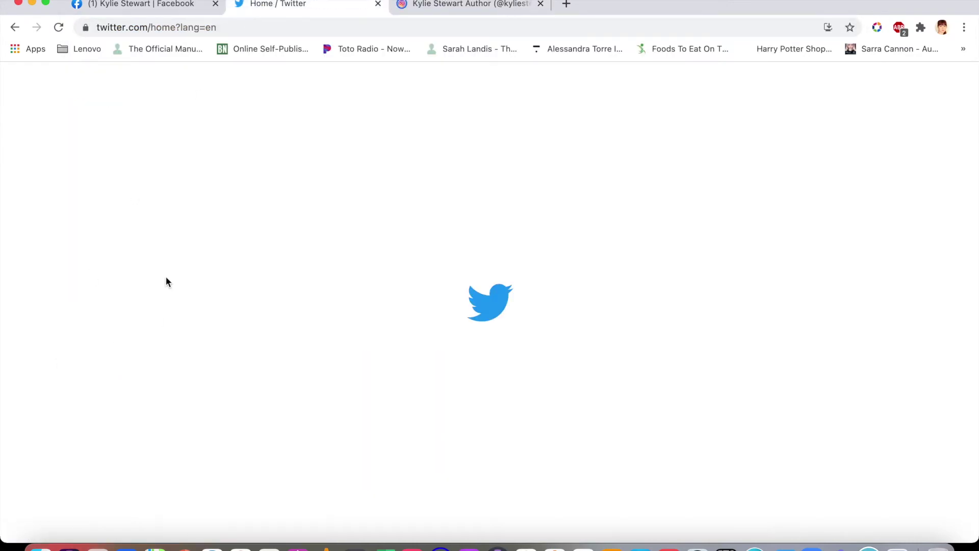
{"action": "left_click", "coordinate": [215, 4]}
{"action": "left_click", "coordinate": [122, 357]}
{"action": "left_click", "coordinate": [214, 27]}
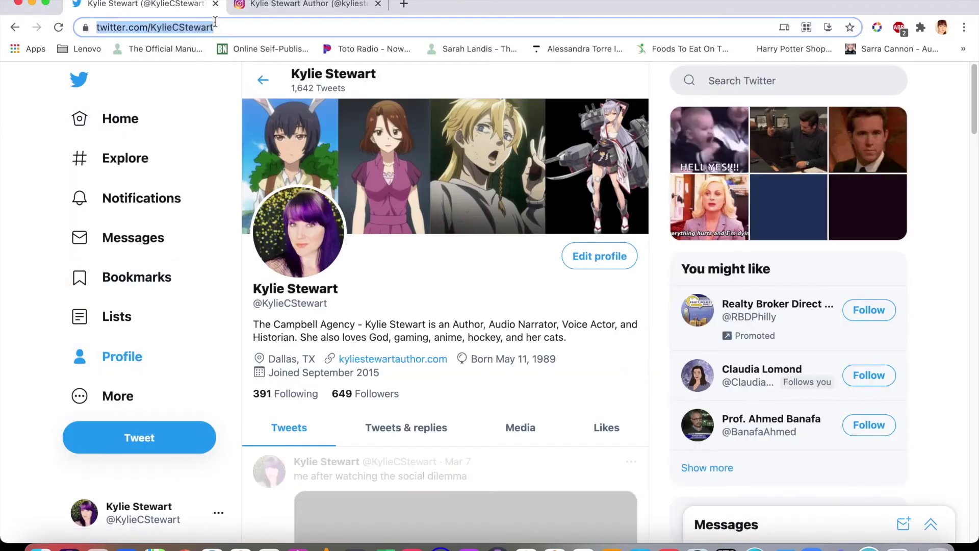
{"action": "key", "text": "super+c"}
{"action": "key", "text": "super+Tab"}
{"action": "left_click", "coordinate": [271, 452]}
{"action": "key", "text": "super+v"}
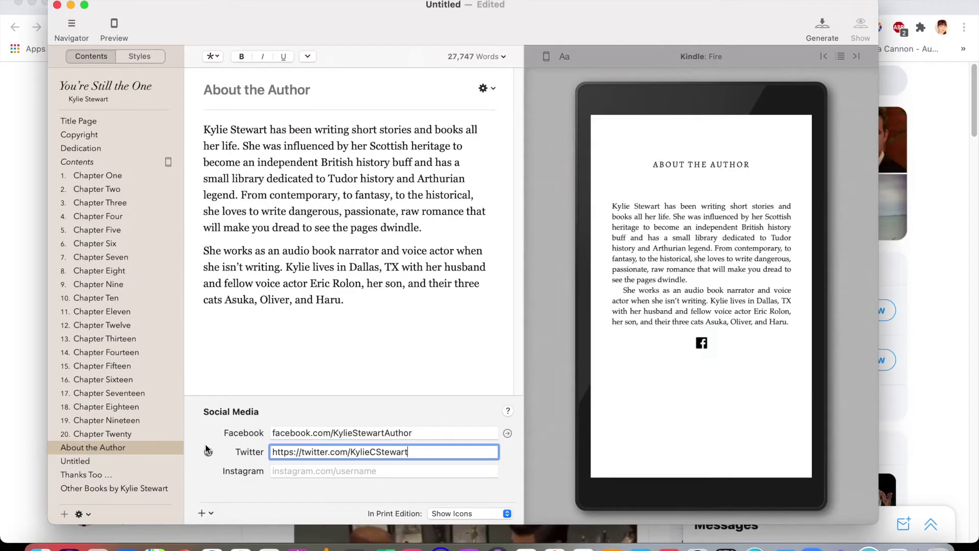
- Copy the address of the author's Instagram profile from the browser into the Instagram entry in Vellum
{"action": "key", "text": "super+Tab"}
{"action": "left_click", "coordinate": [367, 5]}
{"action": "left_click", "coordinate": [153, 27]}
{"action": "key", "text": "super+c"}
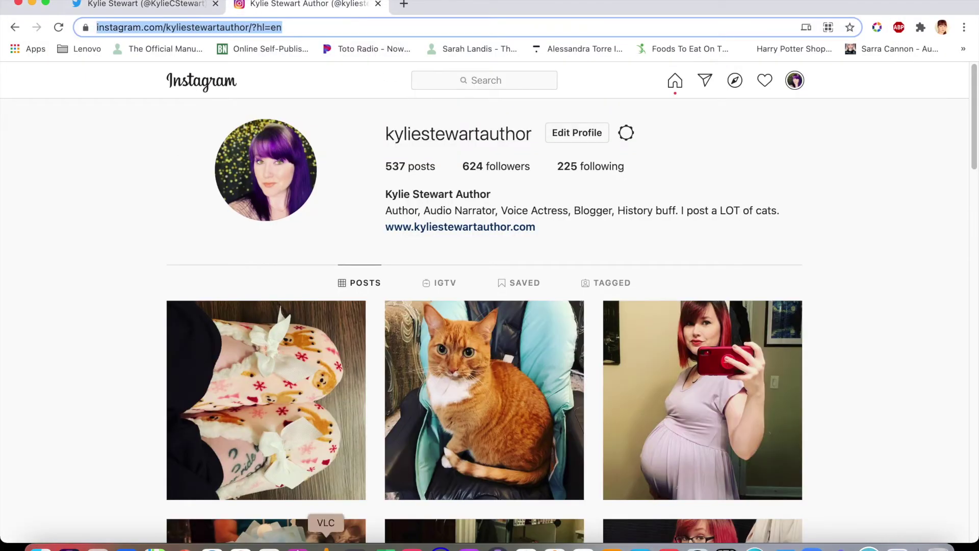
{"action": "key", "text": "super+Tab"}
{"action": "left_click", "coordinate": [305, 472]}
{"action": "key", "text": "super+v"}
- Add Amazon, BookBub and Goodreads entries to the social media links of the About the Author page
{"action": "left_click", "coordinate": [202, 513]}
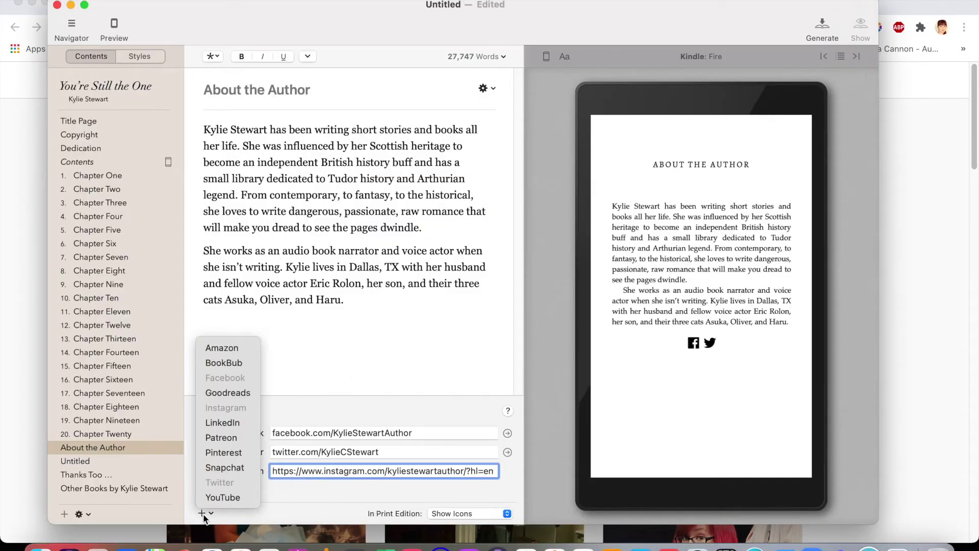
{"action": "left_click", "coordinate": [222, 348]}
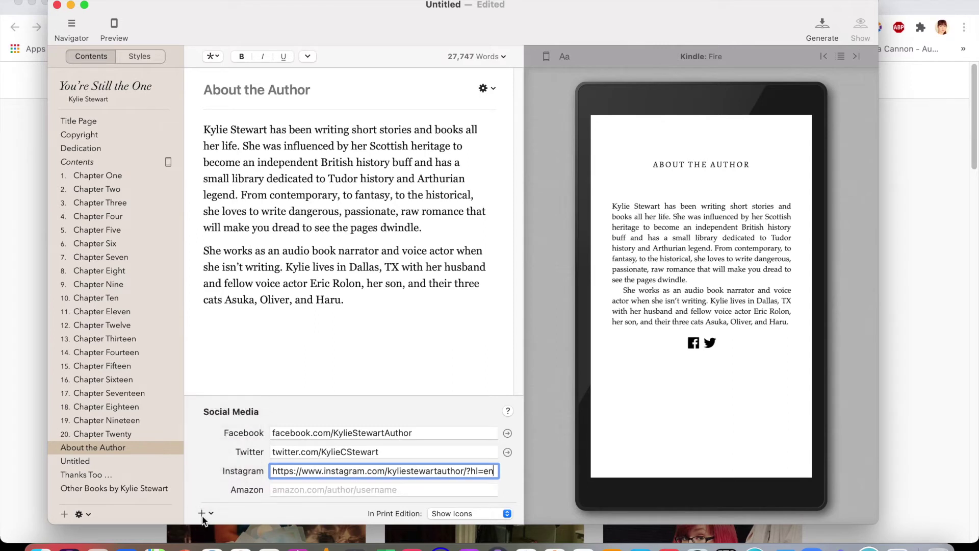
{"action": "left_click", "coordinate": [202, 515]}
{"action": "left_click", "coordinate": [227, 393]}
{"action": "left_click", "coordinate": [291, 454]}
- Open Amazon in the browser, search for the author's name and look through the results for the author's books
{"action": "key", "text": "super+Tab"}
{"action": "type", "text": "ama"}
{"action": "key", "text": "Return"}
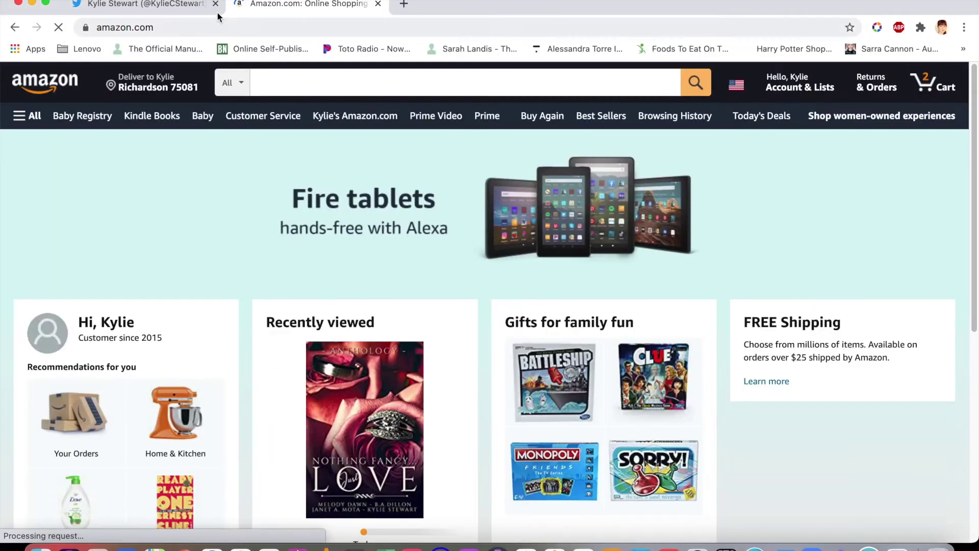
{"action": "left_click", "coordinate": [215, 3]}
{"action": "left_click", "coordinate": [286, 83]}
{"action": "type", "text": "kylie stewart"}
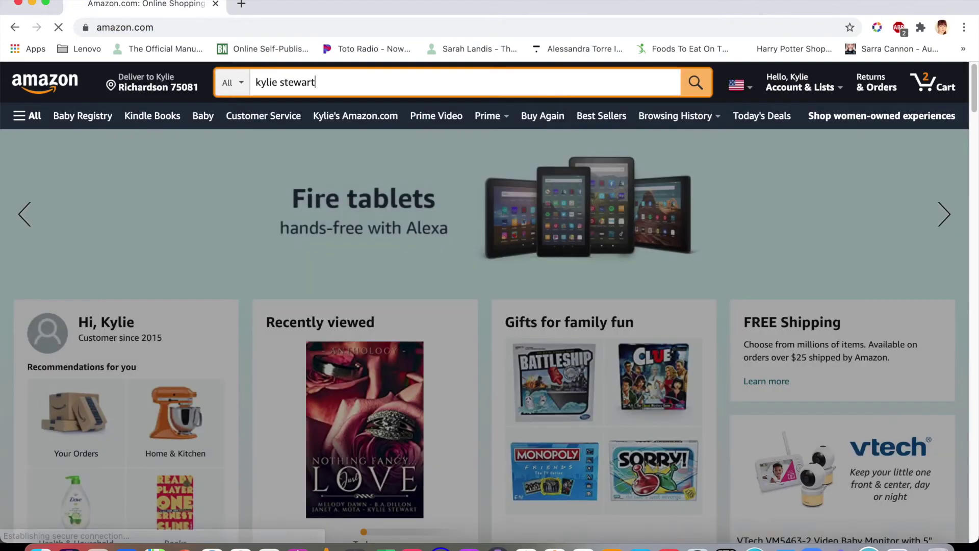
{"action": "key", "text": "Return"}
{"action": "scroll", "coordinate": [312, 293], "scroll_direction": "down", "scroll_amount": 13}
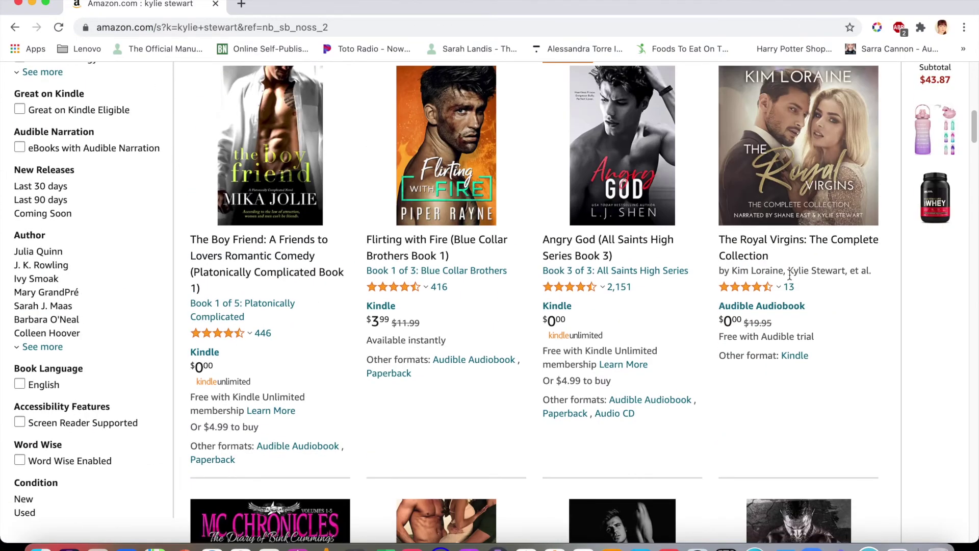
{"action": "scroll", "coordinate": [790, 275], "scroll_direction": "down", "scroll_amount": 5}
{"action": "scroll", "coordinate": [790, 275], "scroll_direction": "up", "scroll_amount": 20}
- Add "legend" to the Amazon search, open the author's page through "Set in Stone: Book #1" and copy its address into Vellum's Amazon entry
{"action": "left_click", "coordinate": [359, 82]}
{"action": "type", "text": "legend"}
{"action": "key", "text": "Return"}
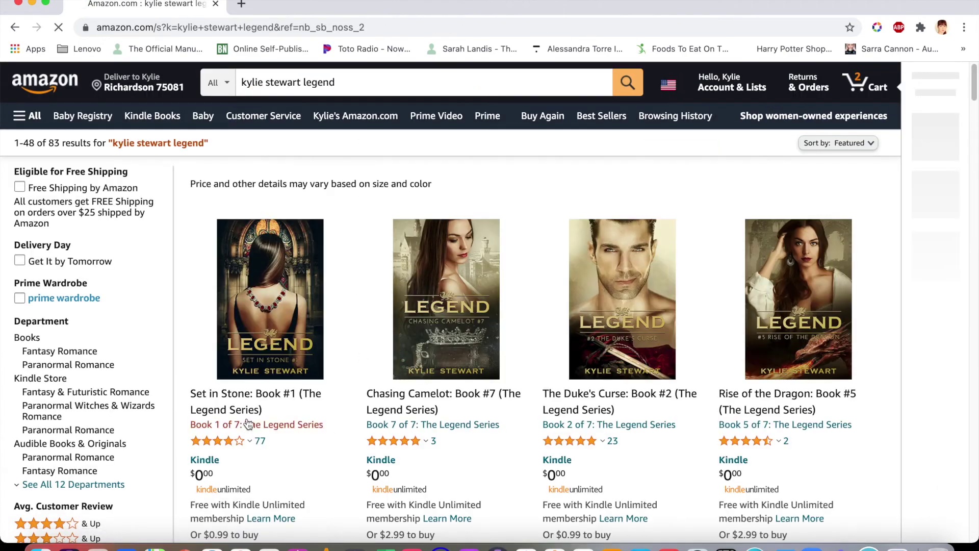
{"action": "left_click", "coordinate": [282, 352]}
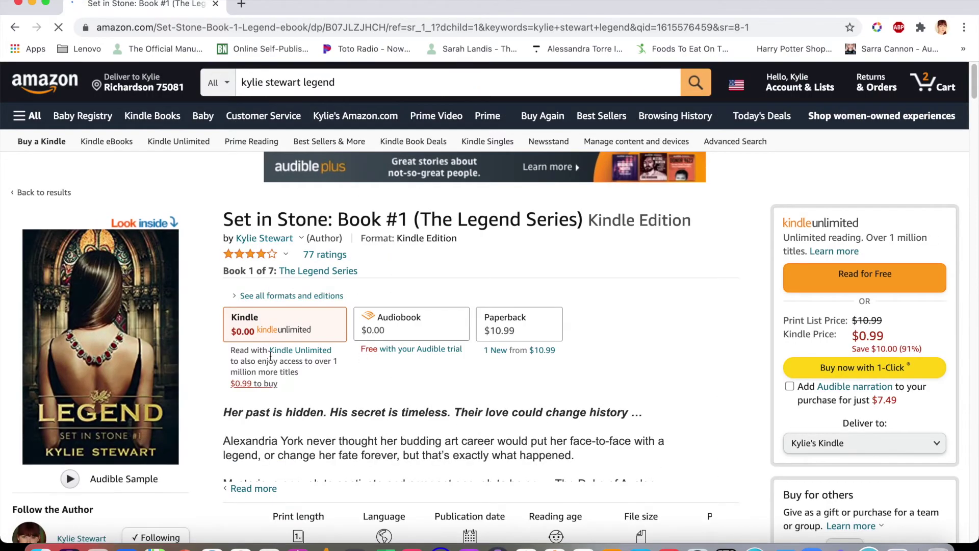
{"action": "mouse_move", "coordinate": [279, 244]}
{"action": "left_click", "coordinate": [254, 300]}
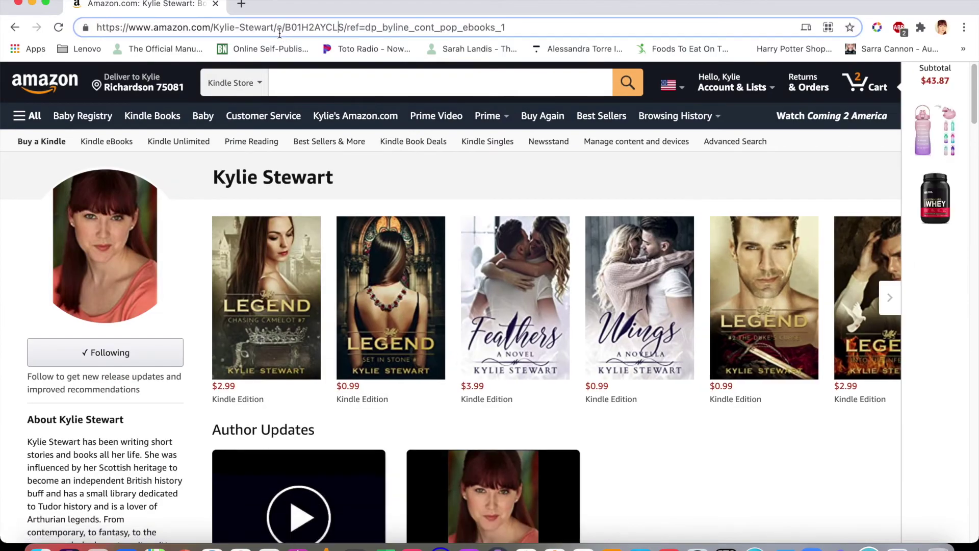
{"action": "left_click", "coordinate": [280, 30]}
{"action": "key", "text": "super+Tab"}
{"action": "left_click", "coordinate": [273, 472]}
- Open the author's BookBub profile in a new browser tab and copy its address into the BookBub entry in Vellum
{"action": "key", "text": "super+Tab"}
{"action": "key", "text": "super+t"}
{"action": "type", "text": "bookbu"}
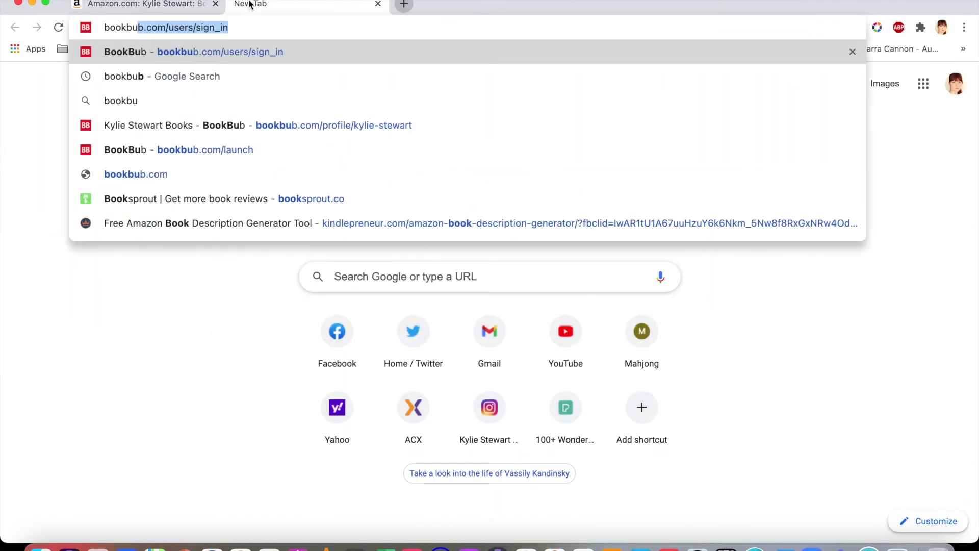
{"action": "key", "text": "Return"}
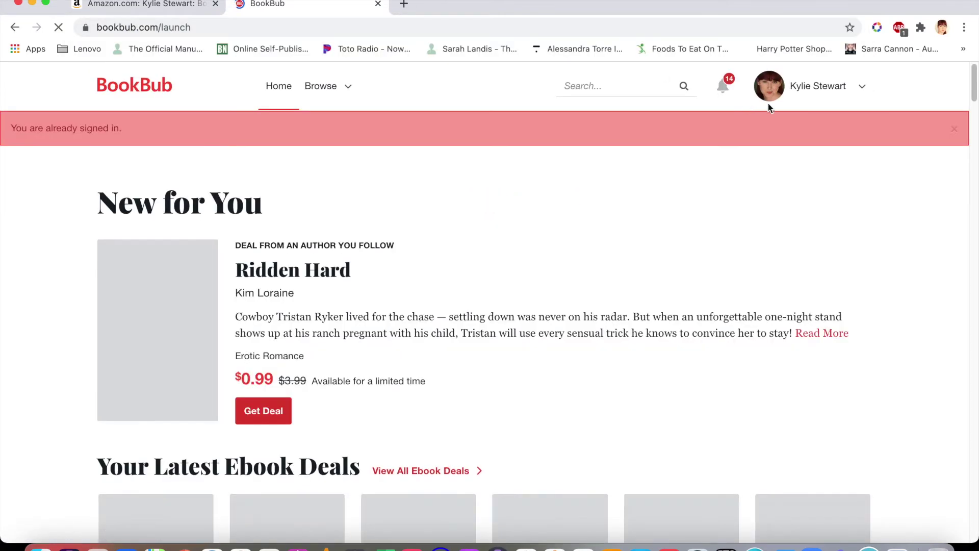
{"action": "left_click", "coordinate": [770, 102]}
{"action": "left_click", "coordinate": [735, 127]}
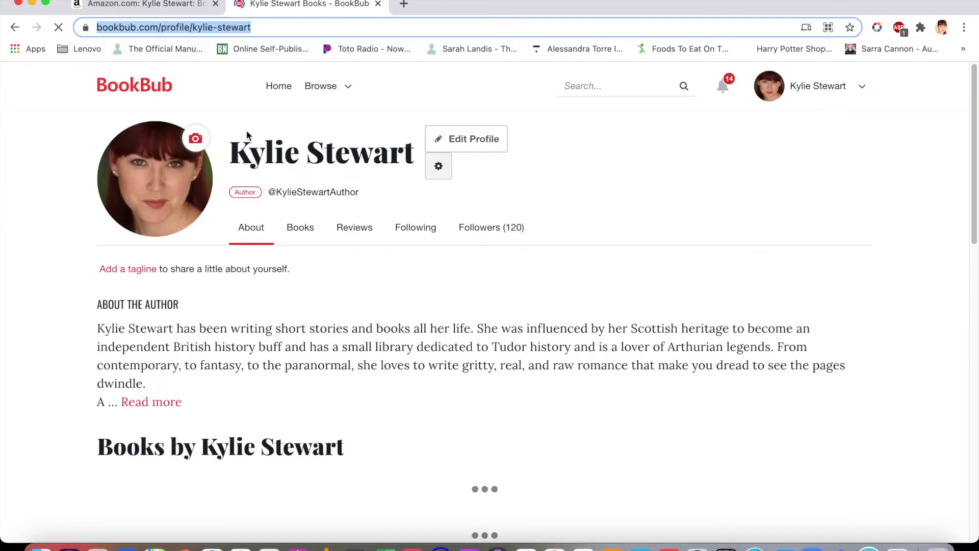
{"action": "left_click", "coordinate": [298, 548]}
{"action": "key", "text": "super+Tab"}
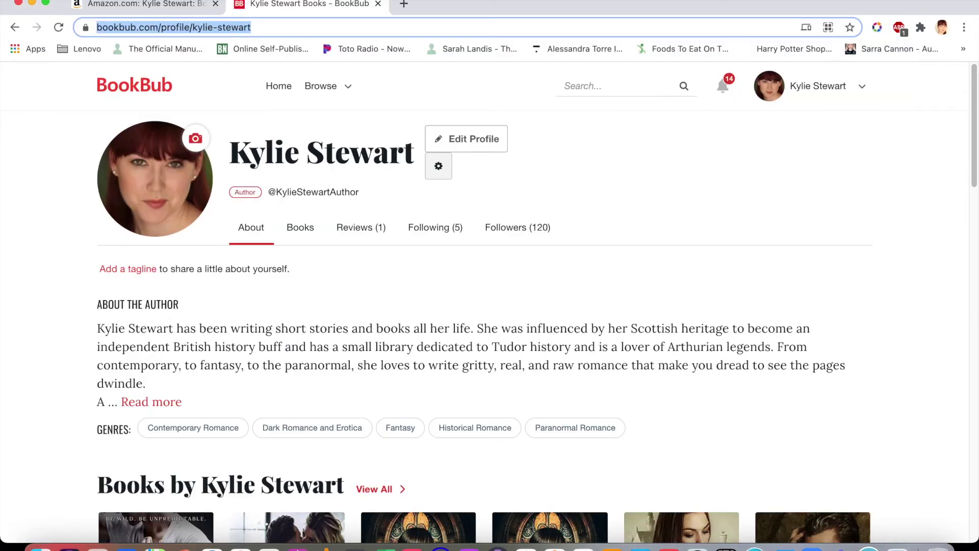
- Load Goodreads and YouTube in the two open browser tabs
{"action": "left_click", "coordinate": [148, 4]}
{"action": "left_click", "coordinate": [210, 27]}
{"action": "type", "text": "goodreads"}
{"action": "key", "text": "Return"}
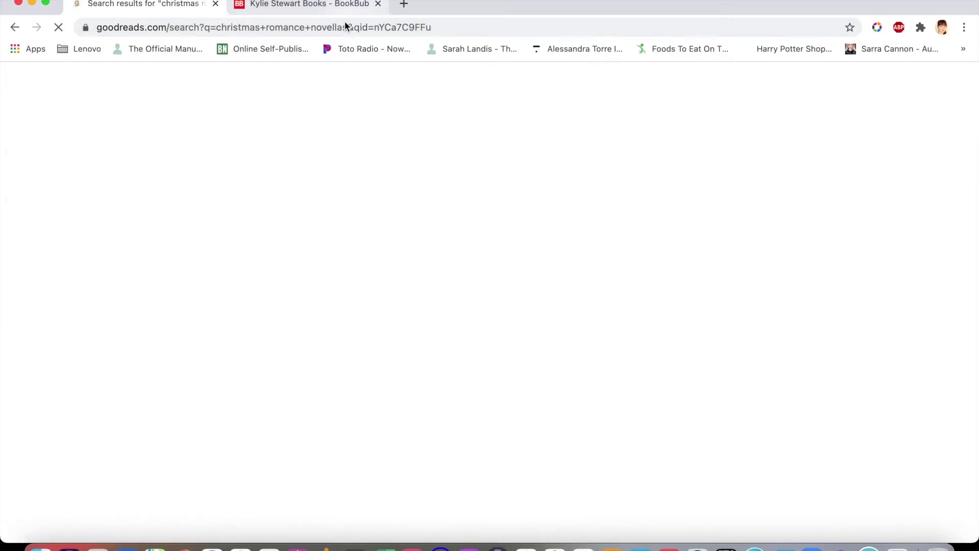
{"action": "left_click", "coordinate": [326, 5]}
{"action": "left_click", "coordinate": [341, 27]}
{"action": "type", "text": "youtube.com"}
{"action": "key", "text": "Return"}
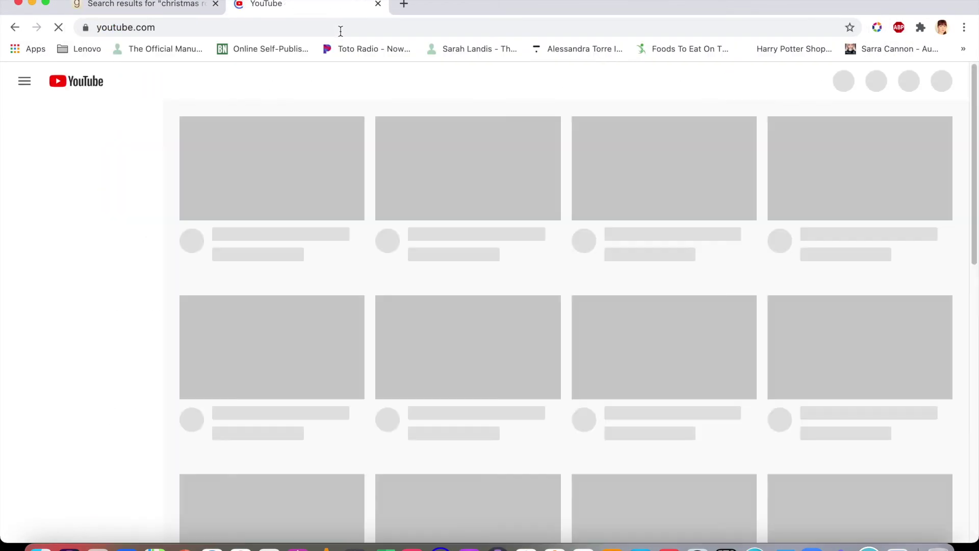
- Open the author's own profile page on Goodreads
{"action": "left_click", "coordinate": [148, 4]}
{"action": "left_click", "coordinate": [879, 79]}
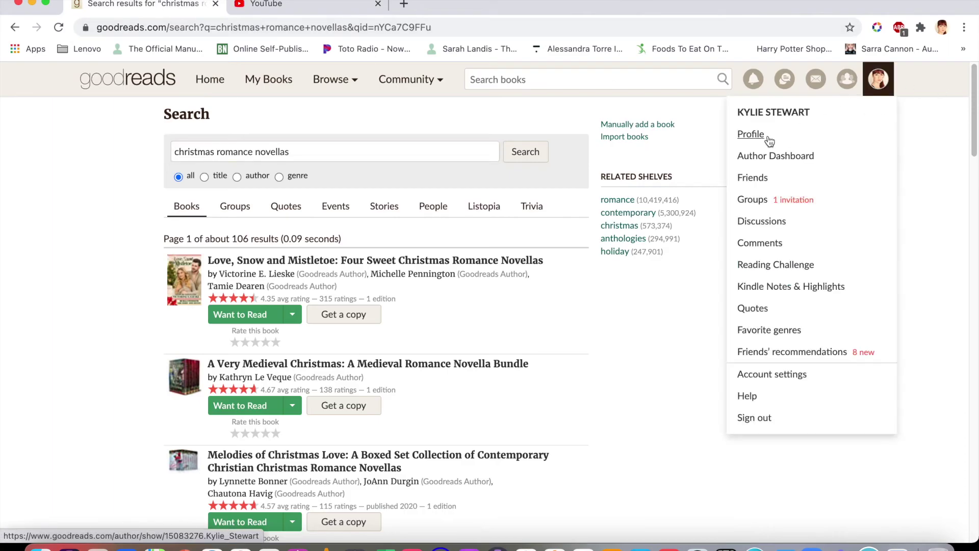
{"action": "left_click", "coordinate": [882, 82]}
- Add a YouTube entry in Vellum with the address of the author's channel, plus a blank Pinterest entry
{"action": "left_click", "coordinate": [297, 547]}
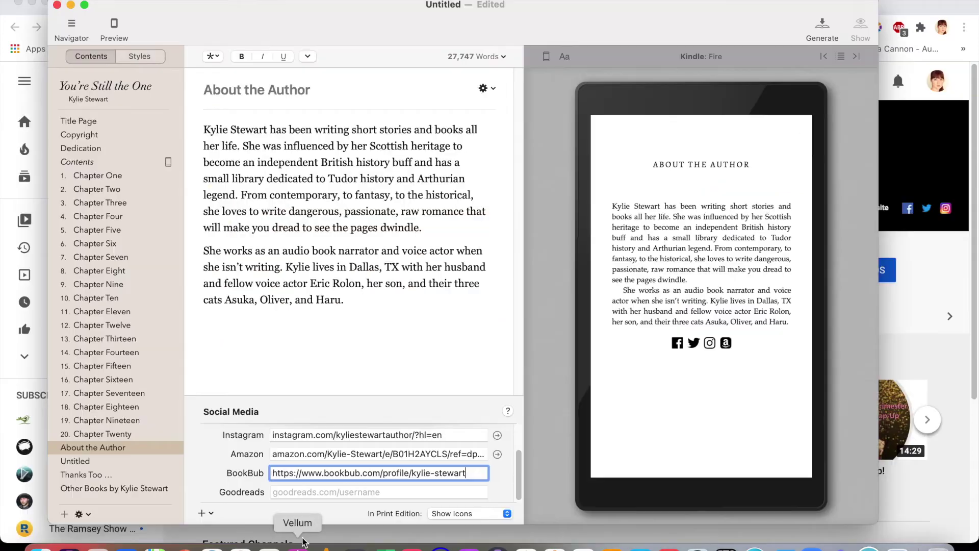
{"action": "left_click", "coordinate": [210, 514]}
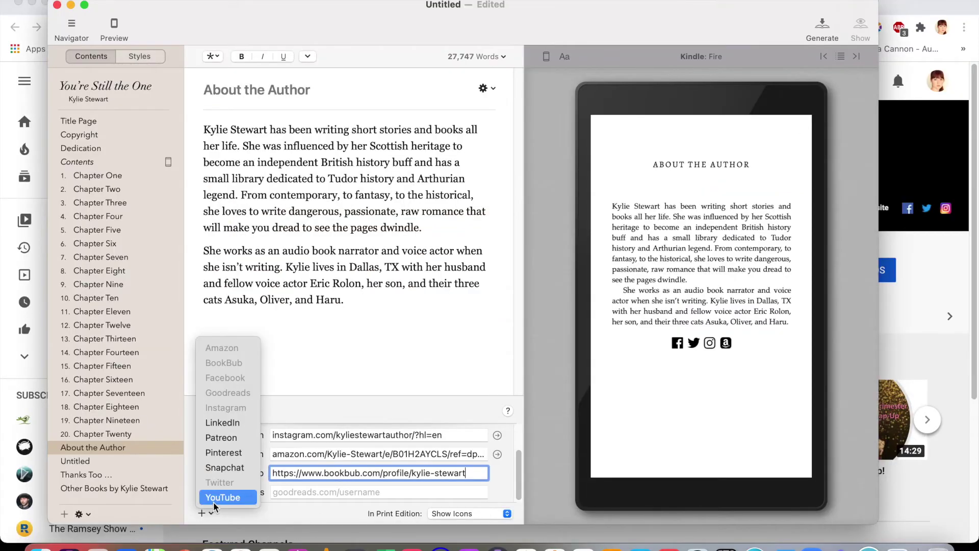
{"action": "left_click", "coordinate": [214, 503]}
{"action": "type", "text": "https://www.youtube.com/channel/UCbn0WyWiHM1Fn2EFcP_69aQ"}
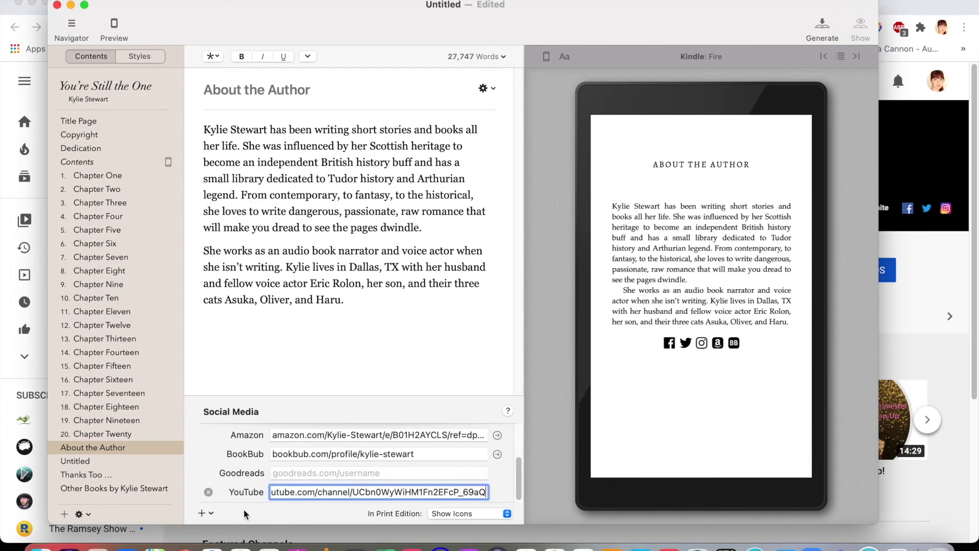
{"action": "left_click", "coordinate": [203, 516]}
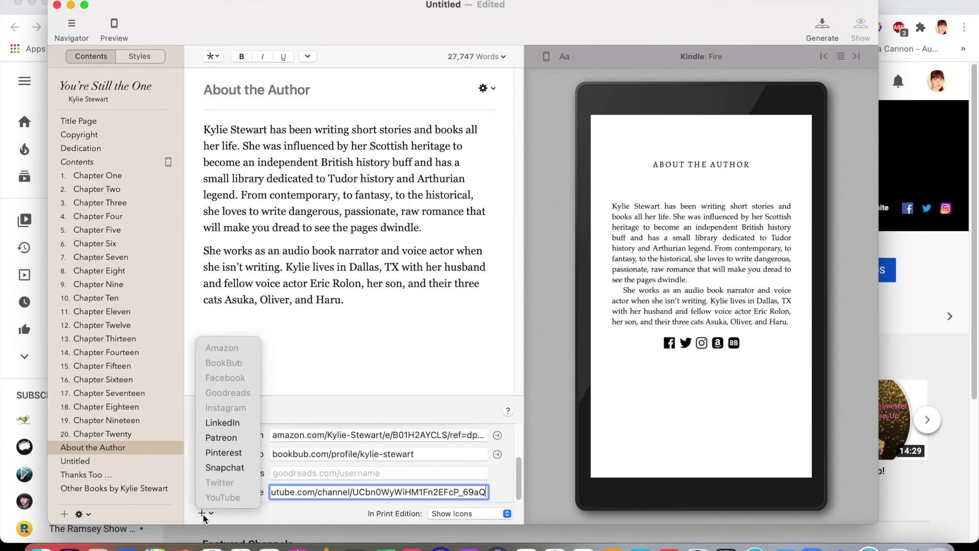
{"action": "left_click", "coordinate": [223, 457]}
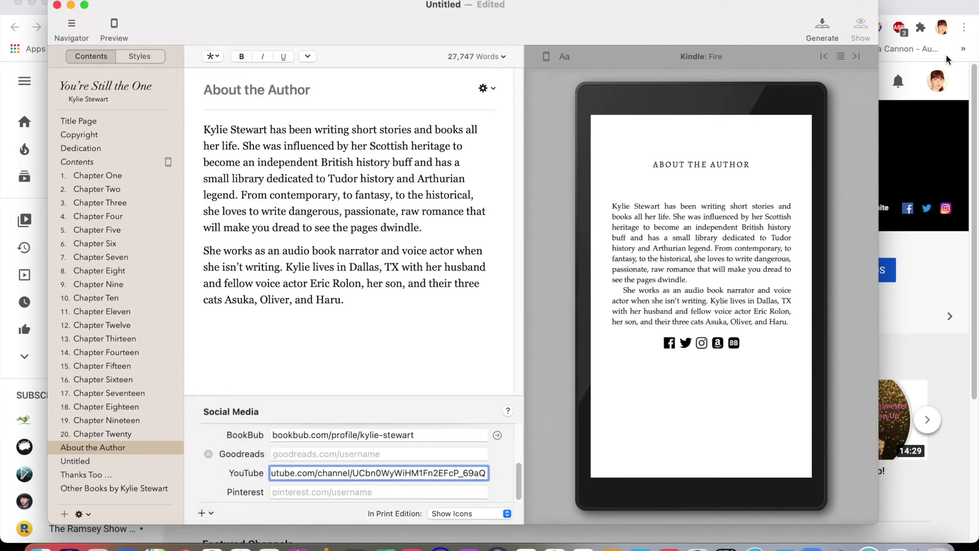
- Copy the address of the author's Goodreads profile from the browser into the Goodreads entry in Vellum
{"action": "left_click", "coordinate": [893, 13]}
{"action": "left_click", "coordinate": [186, 6]}
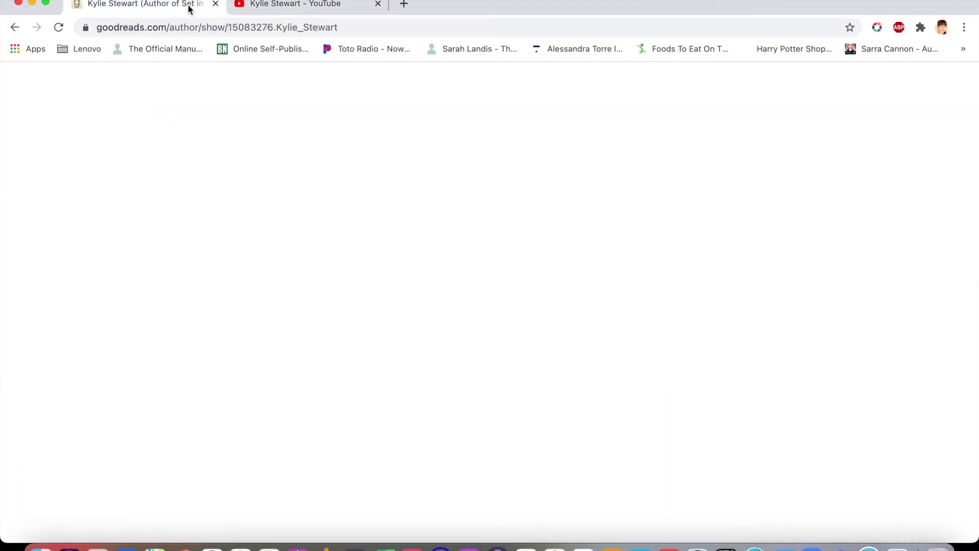
{"action": "left_click", "coordinate": [329, 28]}
{"action": "key", "text": "super+c"}
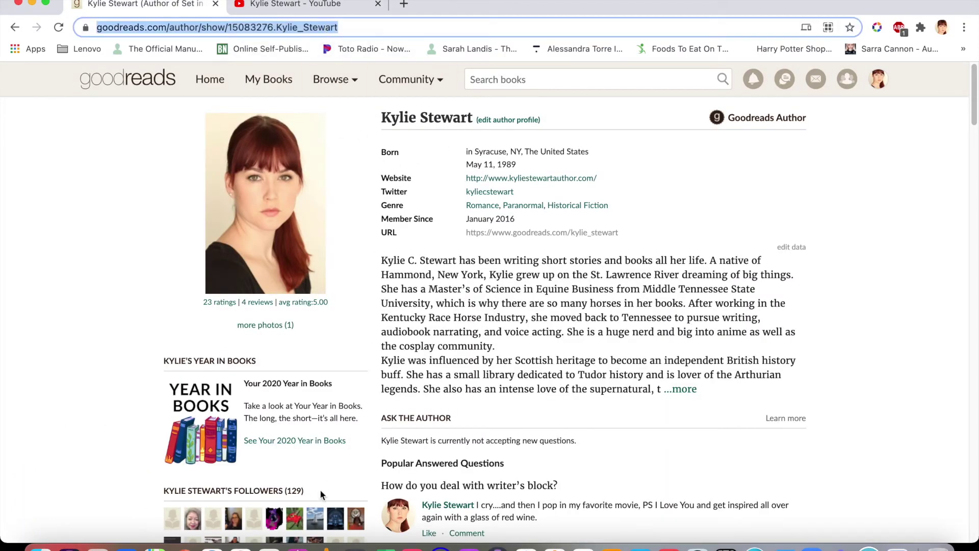
{"action": "left_click", "coordinate": [298, 545]}
{"action": "left_click", "coordinate": [287, 455]}
{"action": "key", "text": "super+v"}
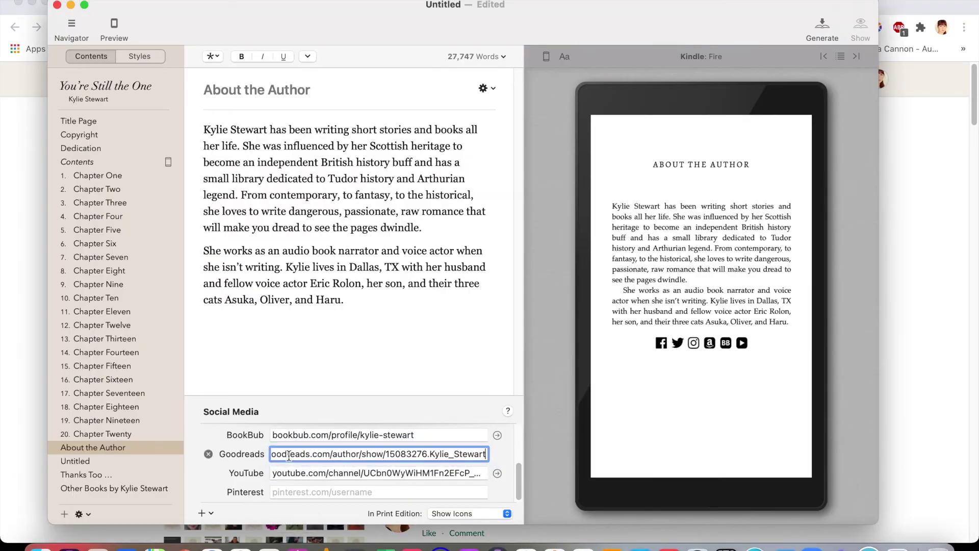
- Switch to the browser, load Pinterest in place of the YouTube page, close the Goodreads tab and open the author's own Pinterest profile
{"action": "left_click", "coordinate": [306, 492]}
{"action": "left_click", "coordinate": [45, 371]}
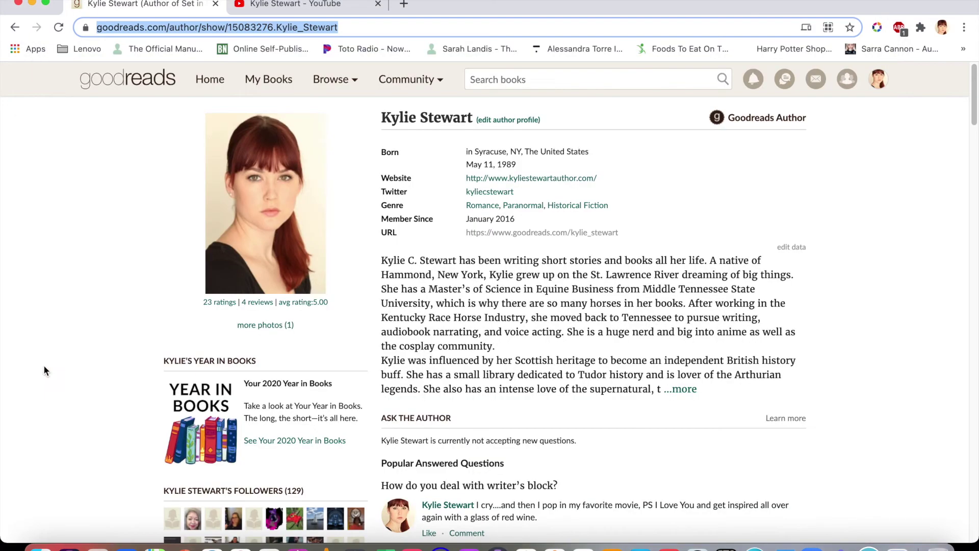
{"action": "left_click", "coordinate": [303, 6]}
{"action": "type", "text": "pintrest"}
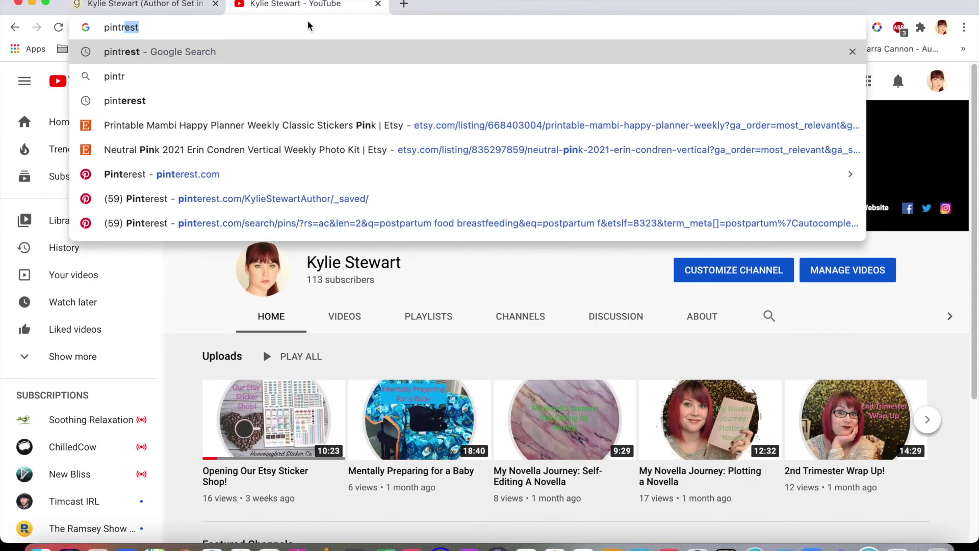
{"action": "key", "text": "Return"}
{"action": "left_click", "coordinate": [215, 4]}
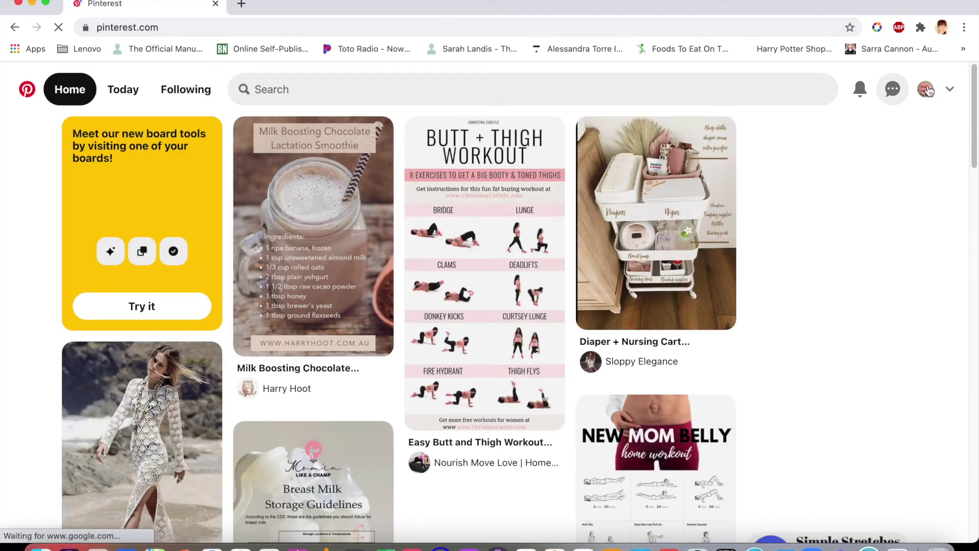
{"action": "left_click", "coordinate": [925, 90]}
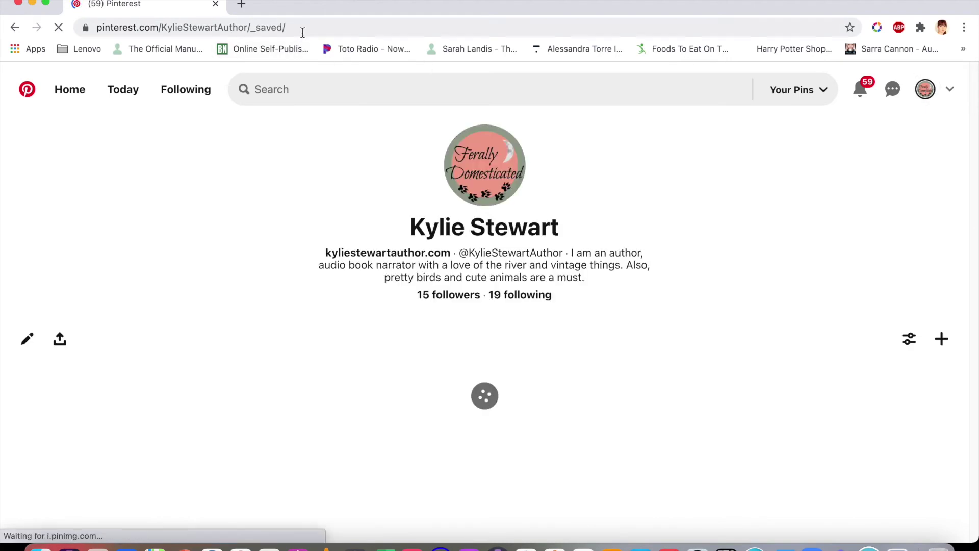
- Copy the address of the Pinterest profile into the Pinterest entry of the About the Author page in Vellum
{"action": "left_click", "coordinate": [301, 29]}
{"action": "key", "text": "super+c"}
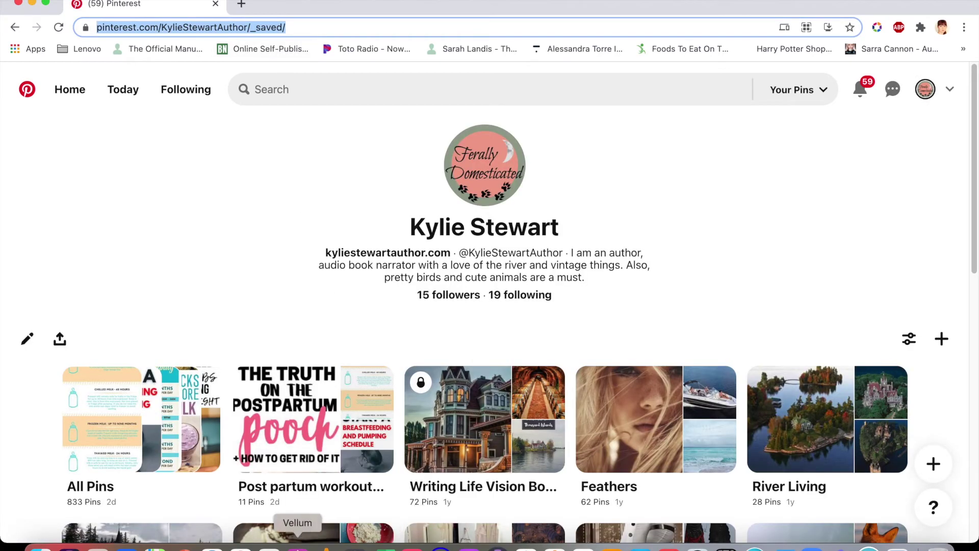
{"action": "left_click", "coordinate": [298, 545]}
{"action": "key", "text": "super+v"}
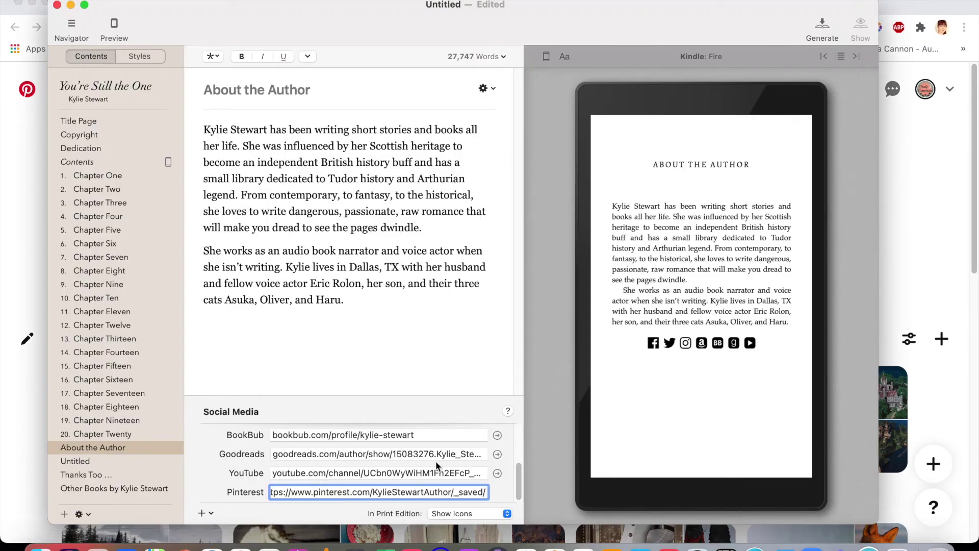
{"action": "key", "text": "Return"}
{"action": "left_click", "coordinate": [424, 303]}
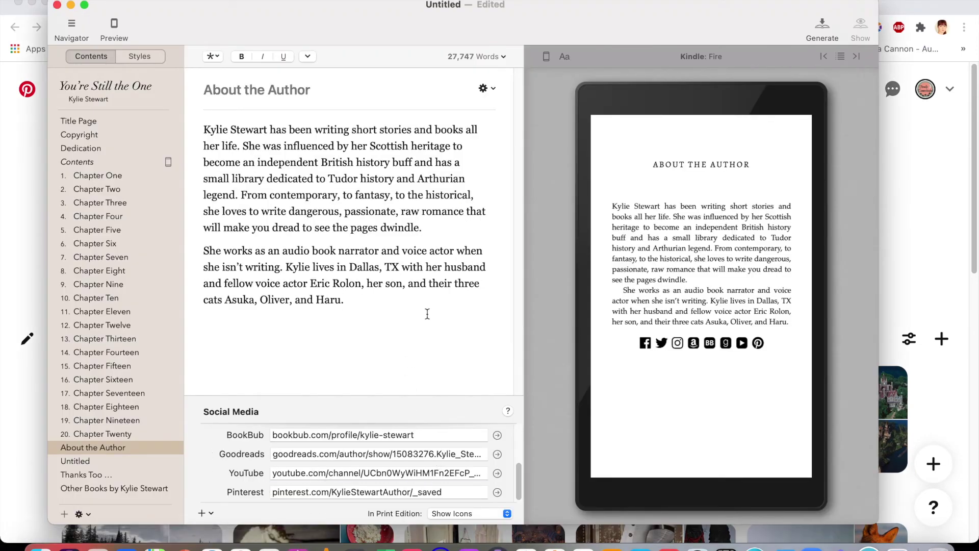
- Rename the untitled page after About the Author as "Newsletter"
{"action": "left_click", "coordinate": [133, 433]}
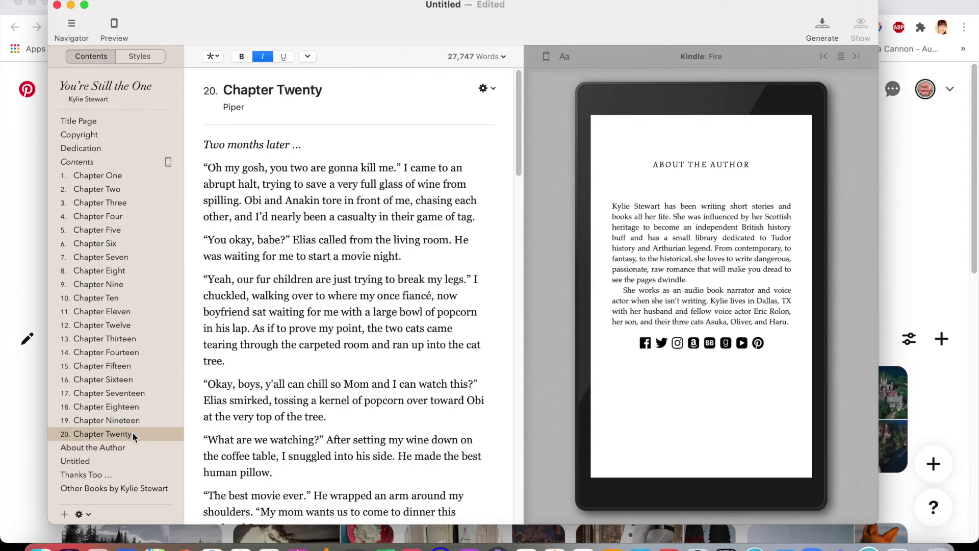
{"action": "left_click", "coordinate": [112, 460]}
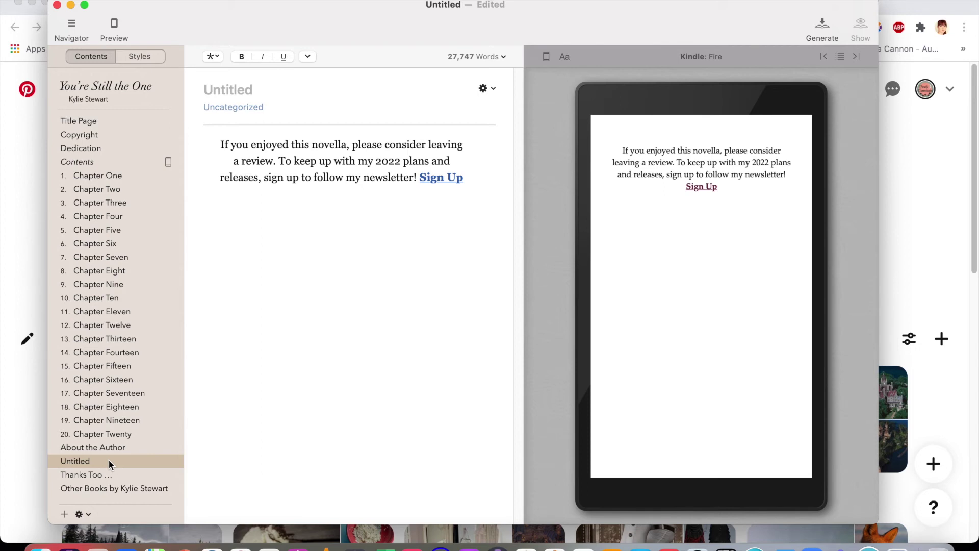
{"action": "right_click", "coordinate": [109, 460]}
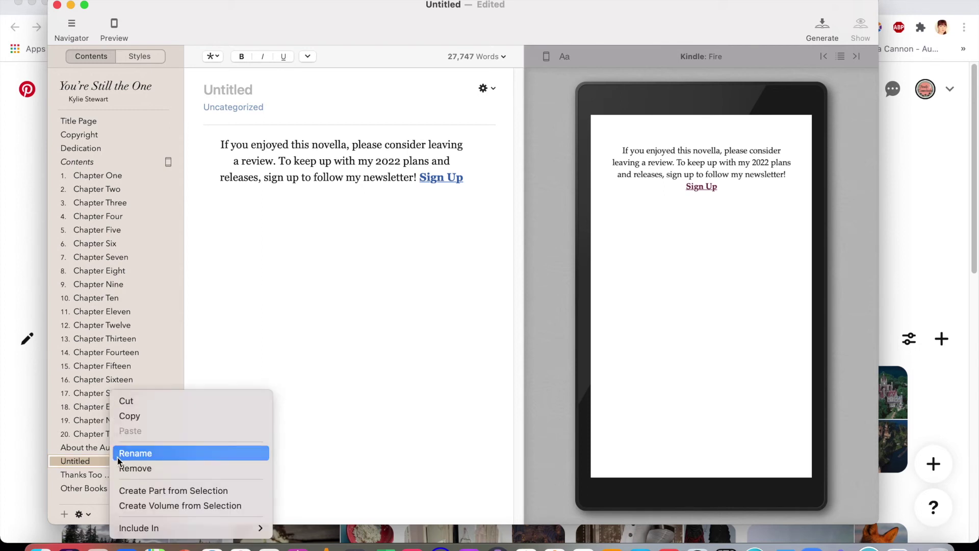
{"action": "left_click", "coordinate": [112, 458]}
{"action": "type", "text": "Newsl"}
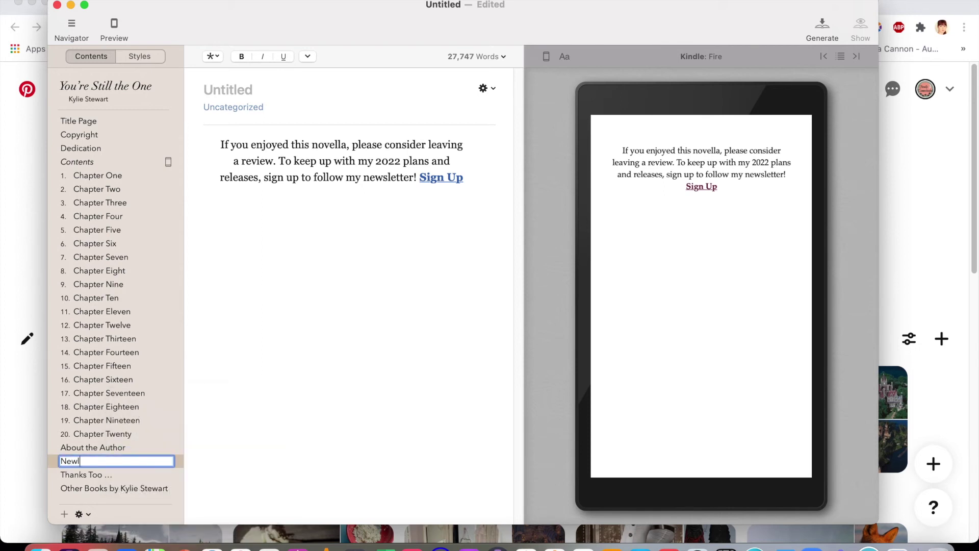
{"action": "key", "text": "BackSpace"}
{"action": "type", "text": "Letter"}
{"action": "key", "text": "BackSpace"}
{"action": "key", "text": "BackSpace"}
{"action": "key", "text": "BackSpace"}
{"action": "key", "text": "BackSpace"}
{"action": "key", "text": "BackSpace"}
{"action": "key", "text": "BackSpace"}
{"action": "key", "text": "BackSpace"}
{"action": "type", "text": "letter"}
{"action": "left_click", "coordinate": [143, 421]}
- Review the back matter pages, the front matter from title page to table of contents, Chapter One and the book's title info
{"action": "left_click", "coordinate": [103, 453]}
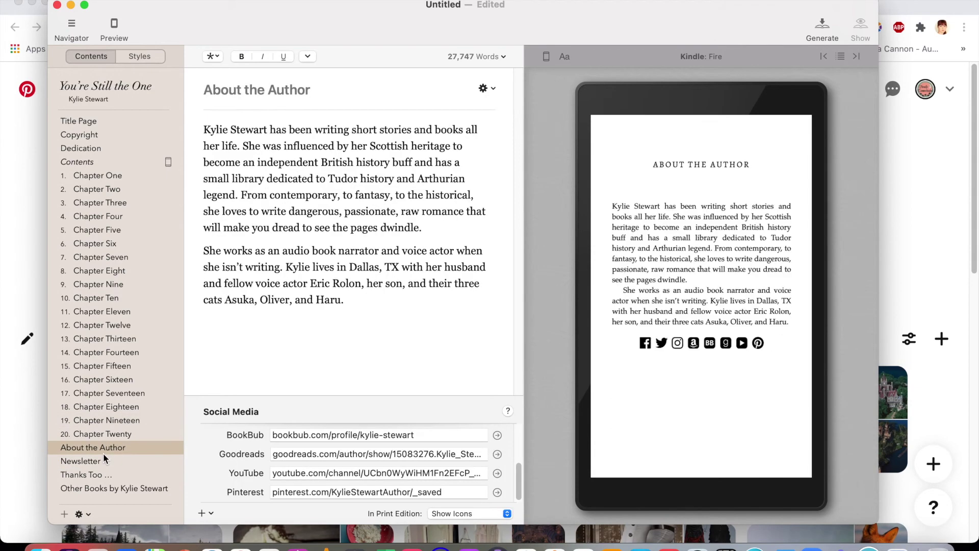
{"action": "left_click", "coordinate": [100, 464]}
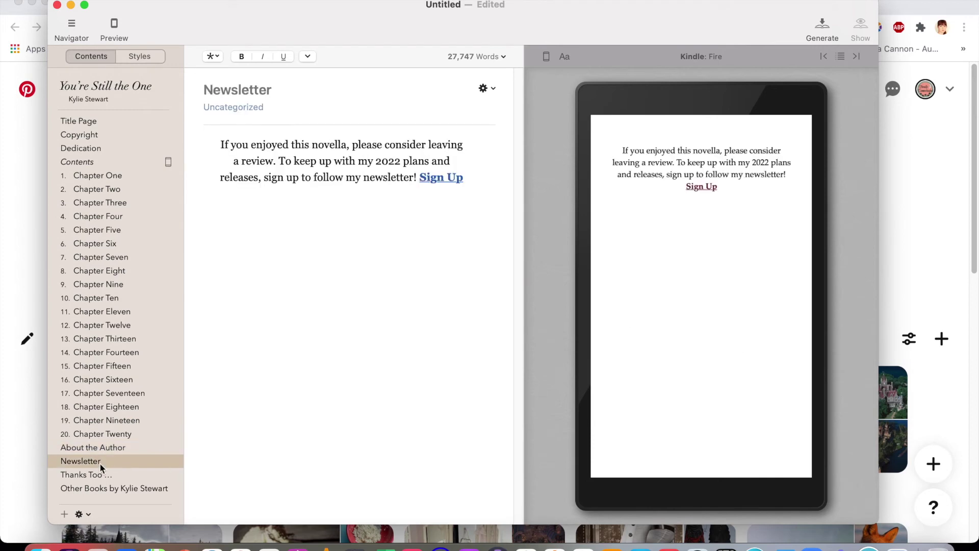
{"action": "left_click", "coordinate": [96, 471]}
{"action": "left_click", "coordinate": [101, 487]}
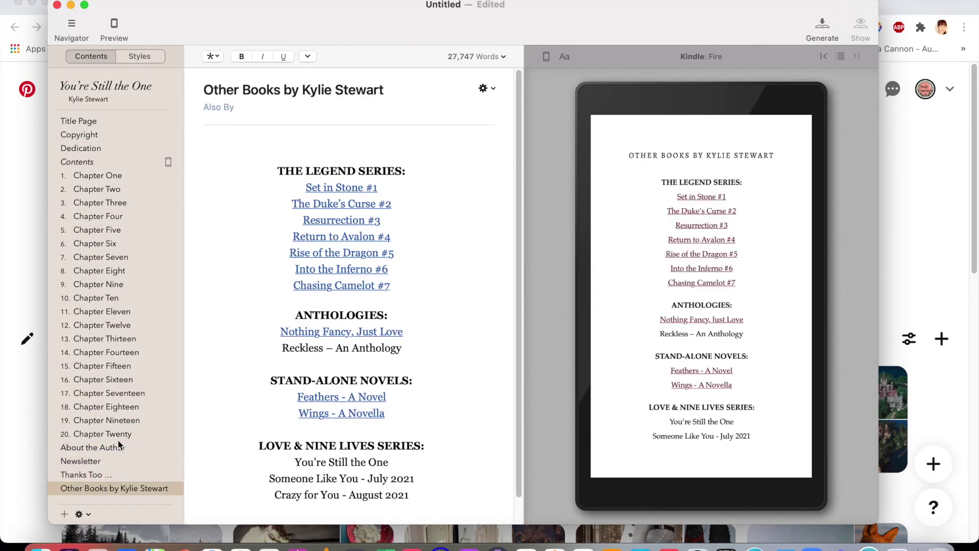
{"action": "scroll", "coordinate": [238, 317], "scroll_direction": "down", "scroll_amount": 2}
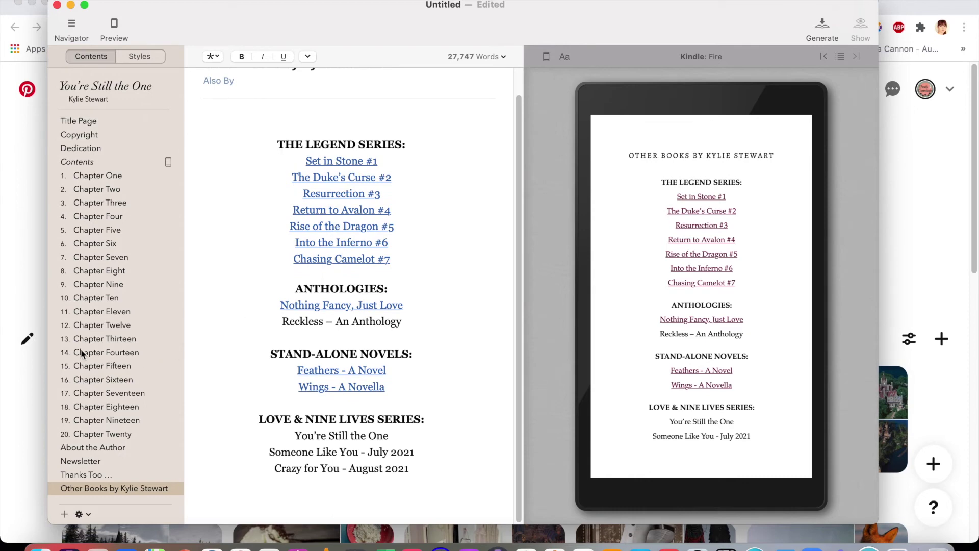
{"action": "left_click", "coordinate": [95, 124]}
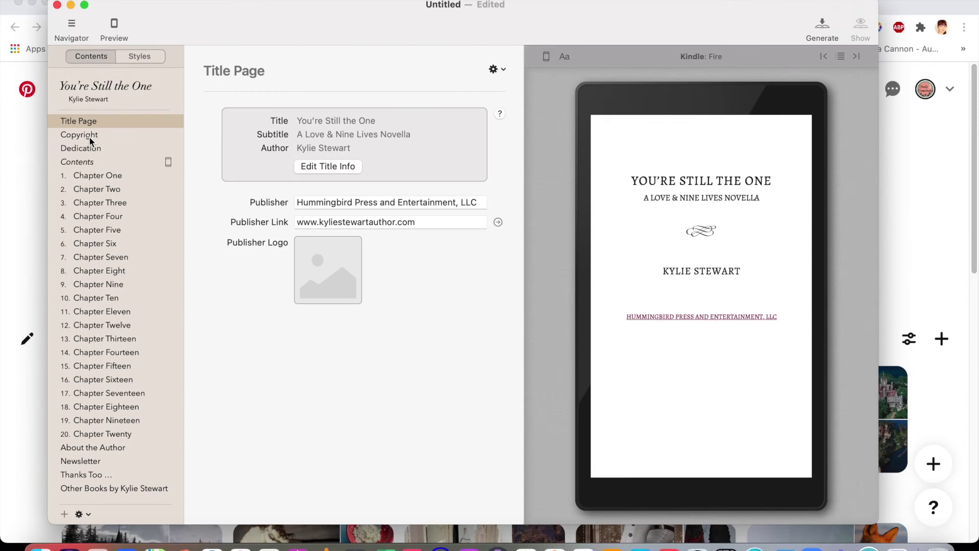
{"action": "left_click", "coordinate": [89, 136]}
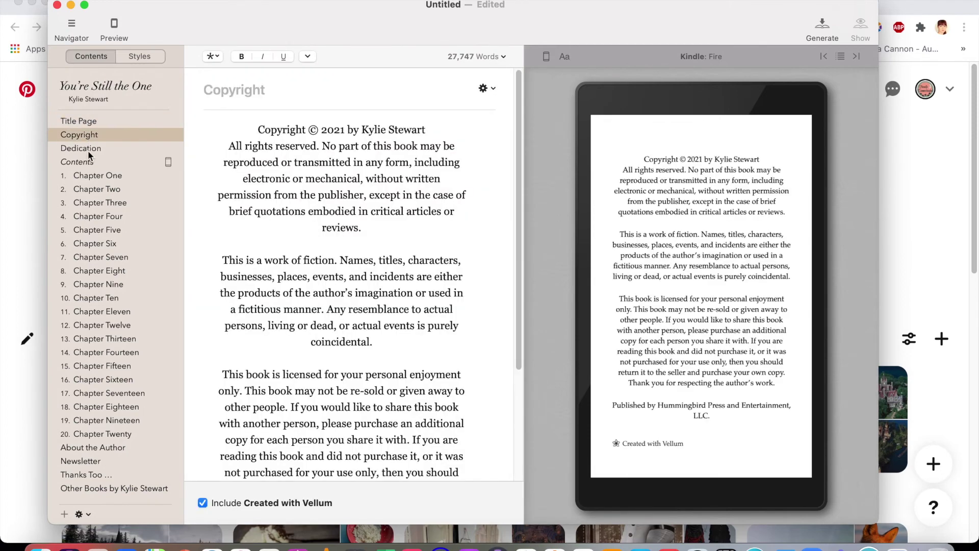
{"action": "left_click", "coordinate": [89, 152]}
{"action": "left_click", "coordinate": [83, 167]}
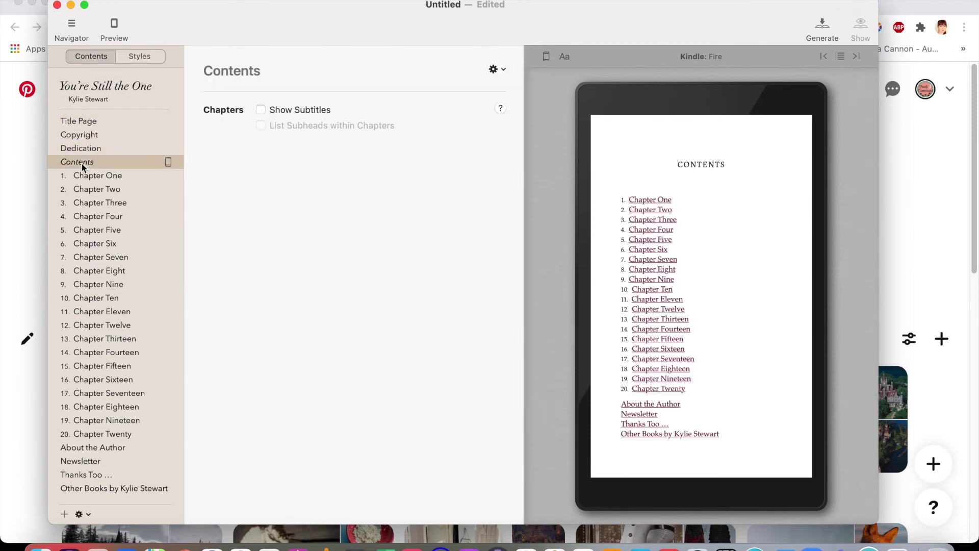
{"action": "left_click", "coordinate": [79, 174]}
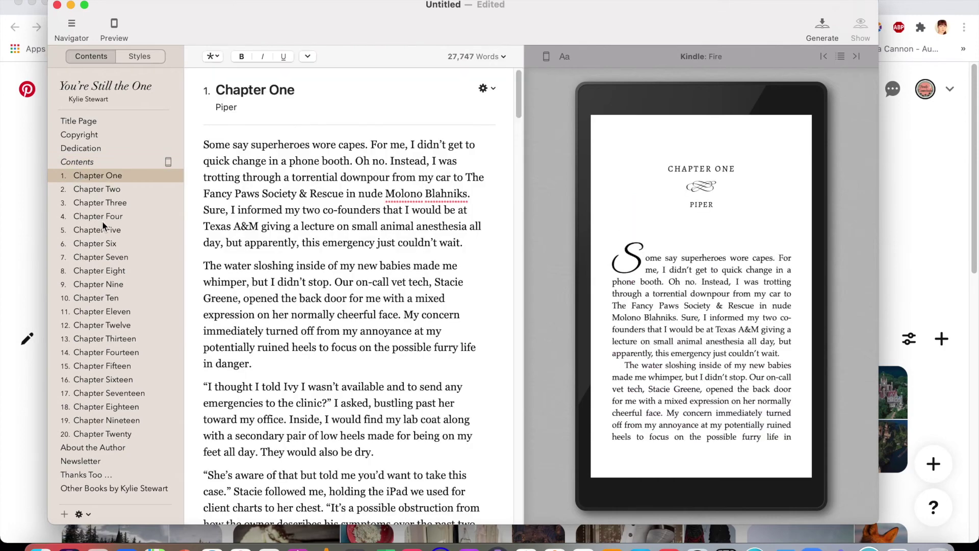
{"action": "left_click", "coordinate": [111, 76]}
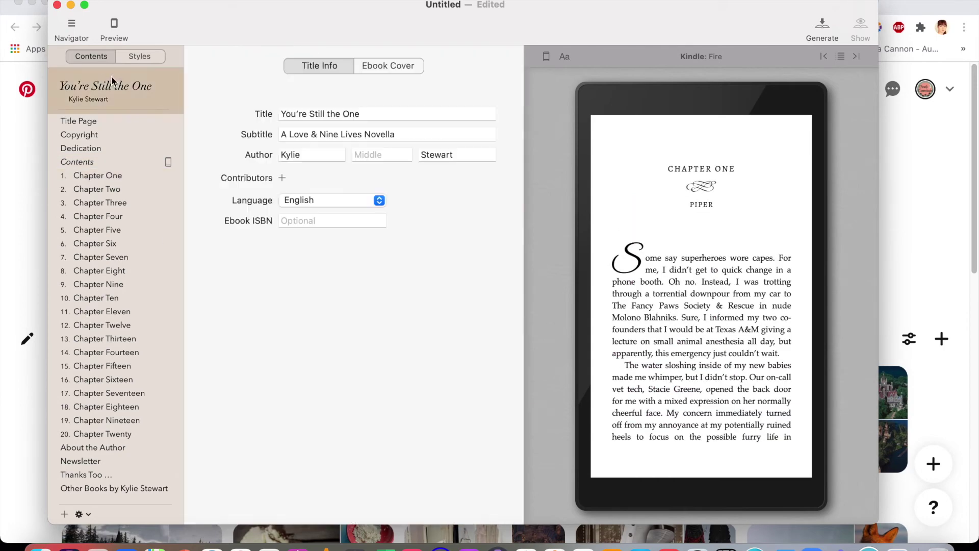
{"action": "mouse_move", "coordinate": [591, 271]}
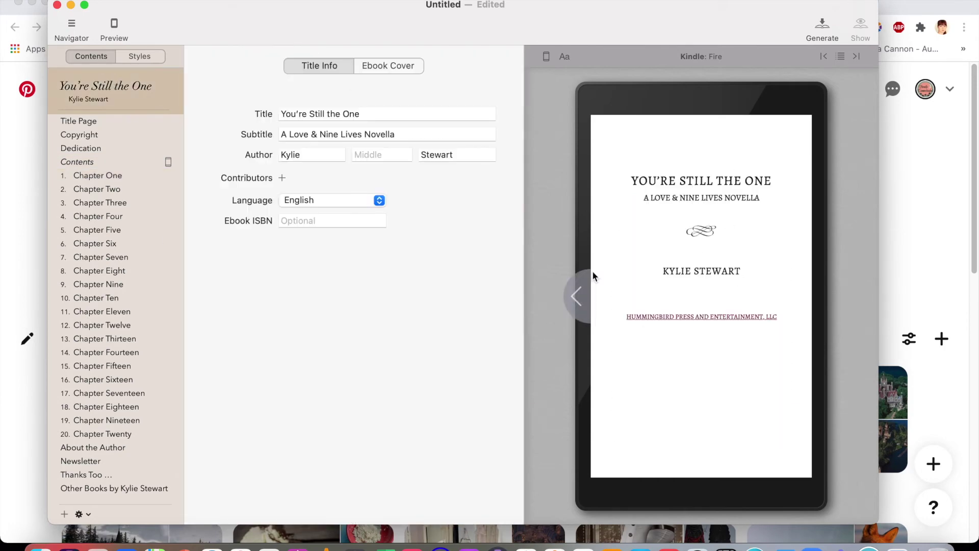
- Start generating the book and save the document as "You're Still the One" on the Desktop
{"action": "left_click", "coordinate": [822, 26]}
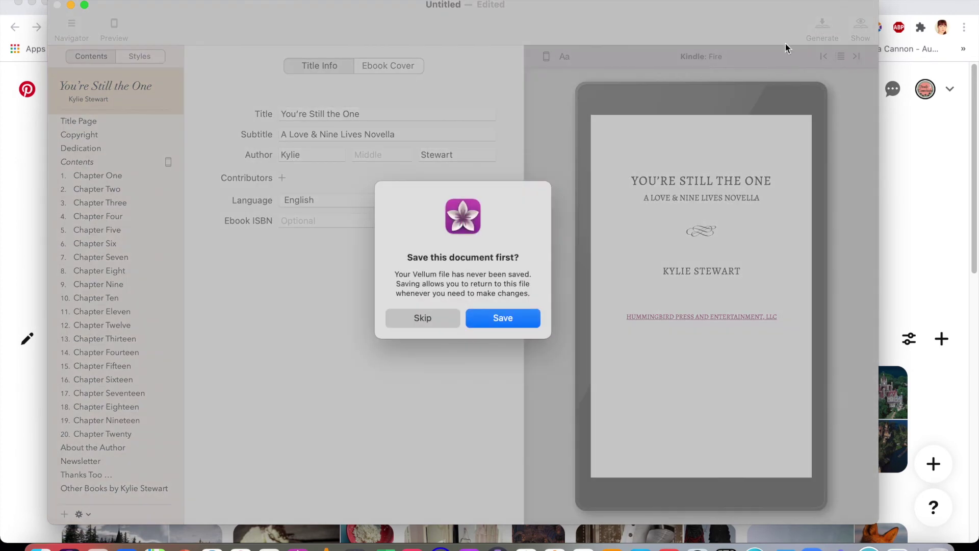
{"action": "left_click", "coordinate": [495, 318]}
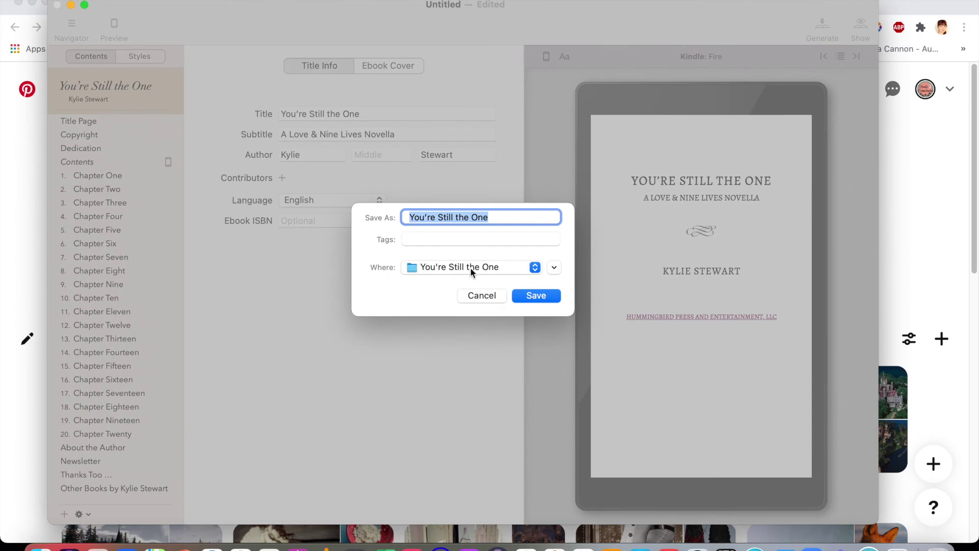
{"action": "left_click", "coordinate": [536, 269]}
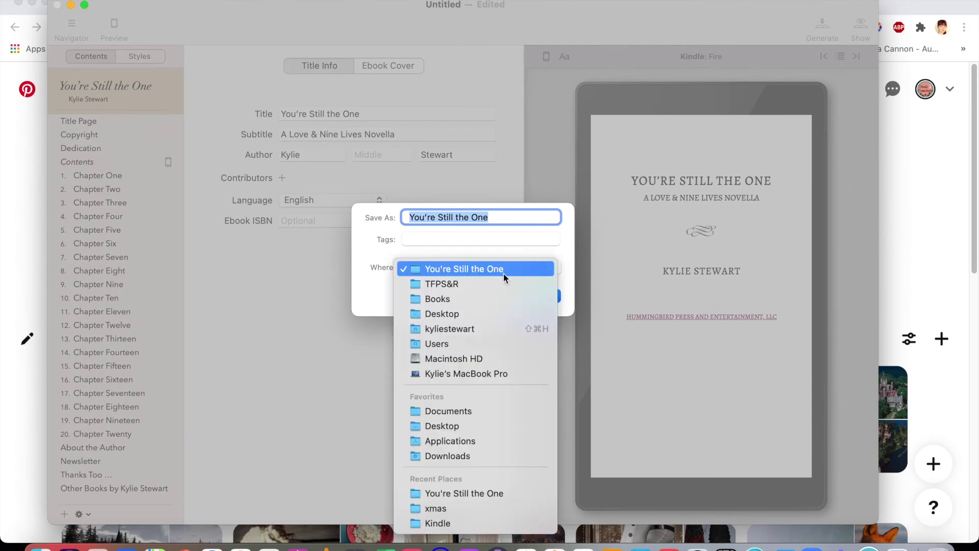
{"action": "left_click", "coordinate": [444, 426]}
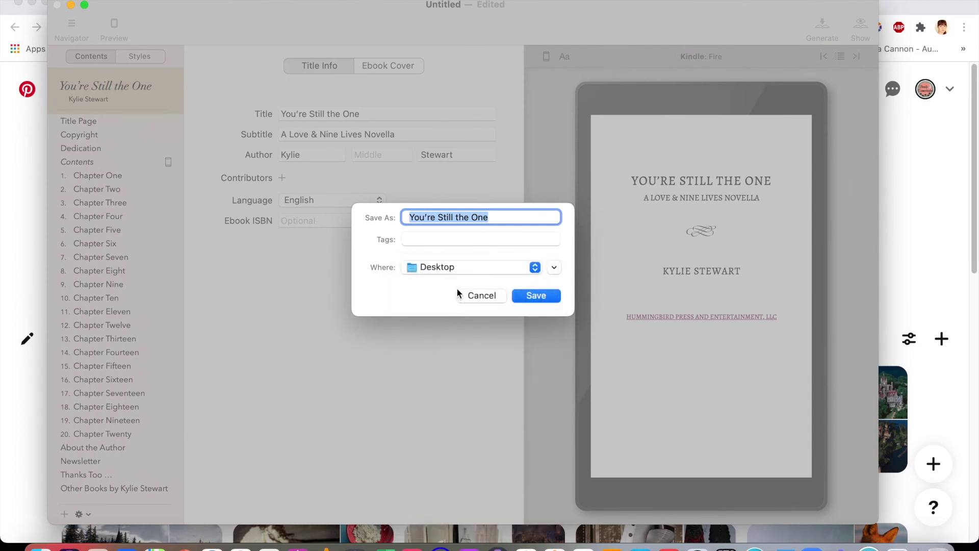
{"action": "left_click", "coordinate": [519, 297]}
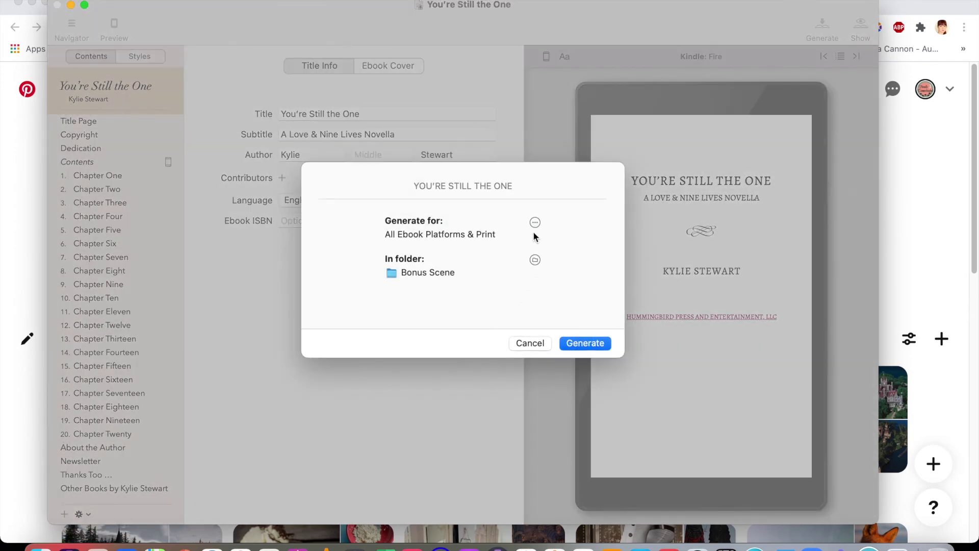
- Check the platforms selected for generation and the print settings, including the additional trim sizes on offer
{"action": "left_click", "coordinate": [535, 222]}
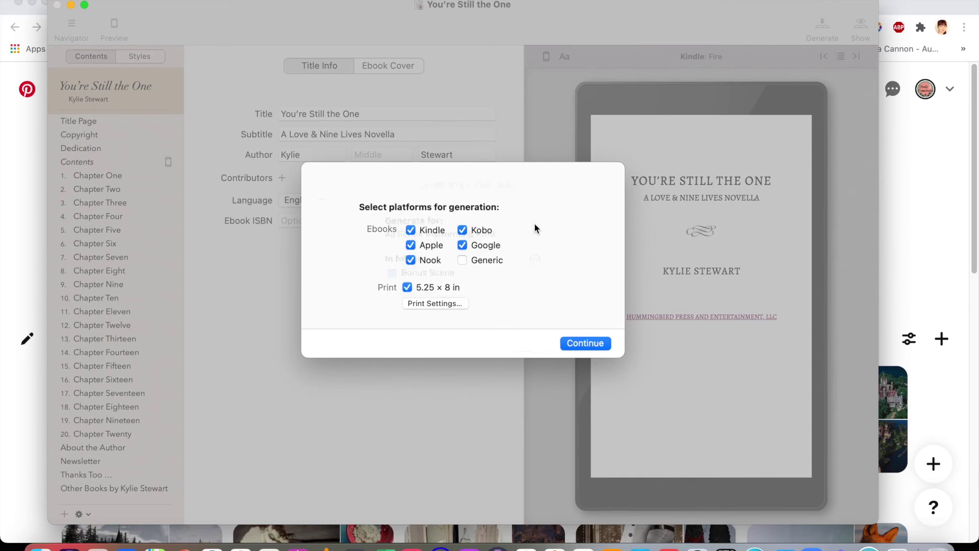
{"action": "left_click", "coordinate": [430, 304]}
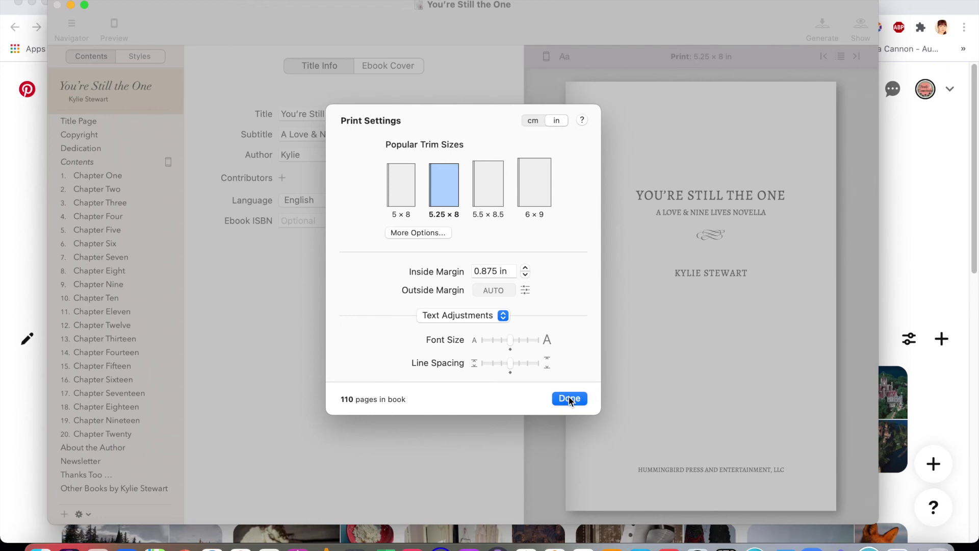
{"action": "left_click", "coordinate": [434, 235]}
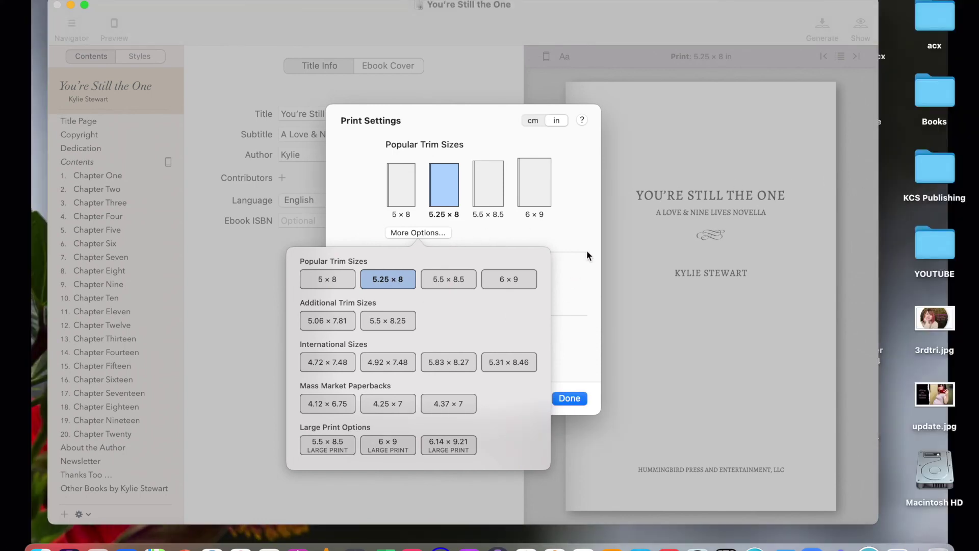
{"action": "left_click", "coordinate": [588, 251]}
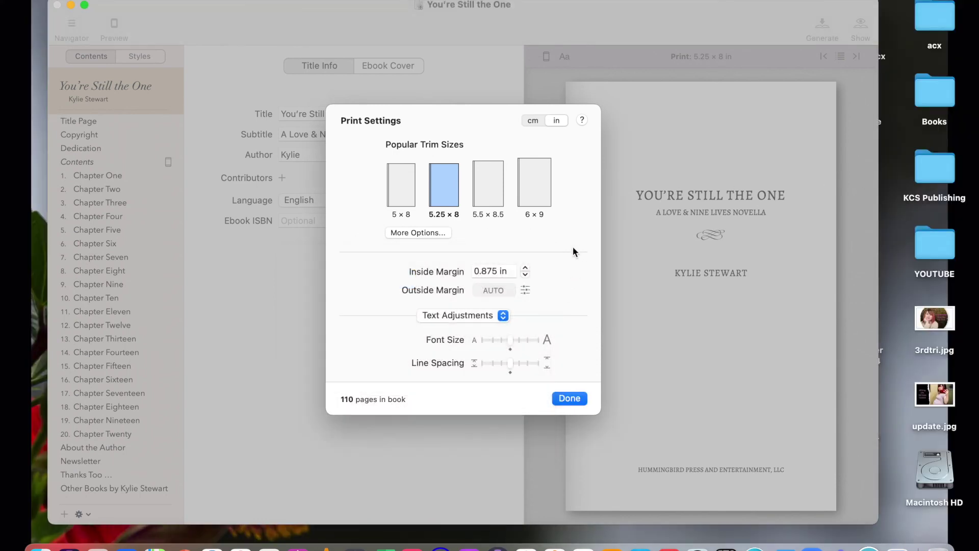
{"action": "left_click", "coordinate": [566, 400]}
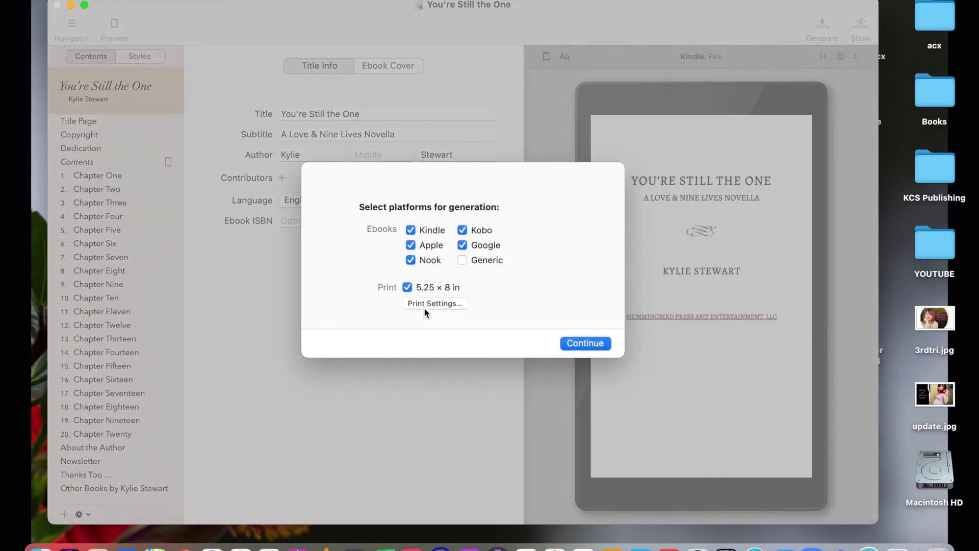
{"action": "left_click", "coordinate": [578, 343]}
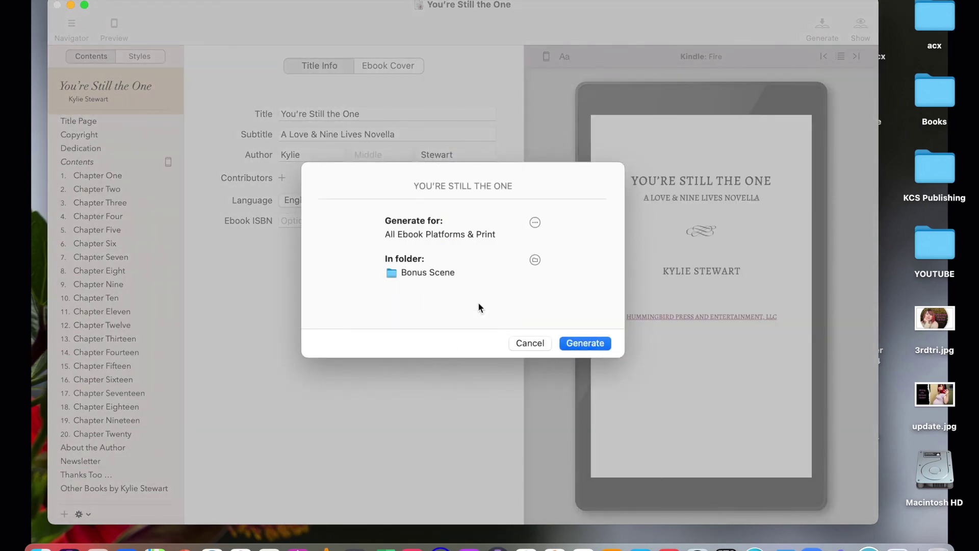
- Create a folder named "You're Still the One_Vellum" on the Desktop and choose it as the output folder for generation
{"action": "left_click", "coordinate": [536, 259]}
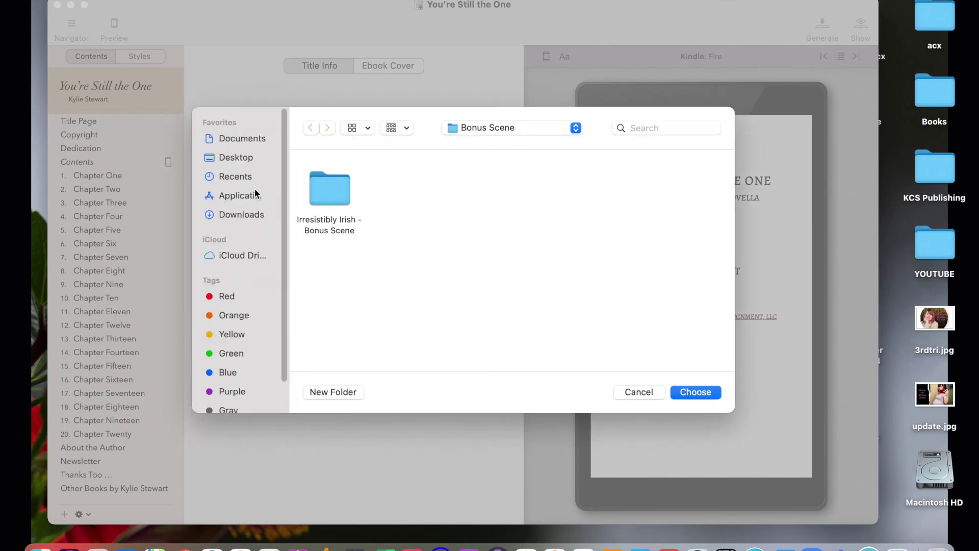
{"action": "left_click", "coordinate": [245, 159]}
{"action": "left_click", "coordinate": [352, 392]}
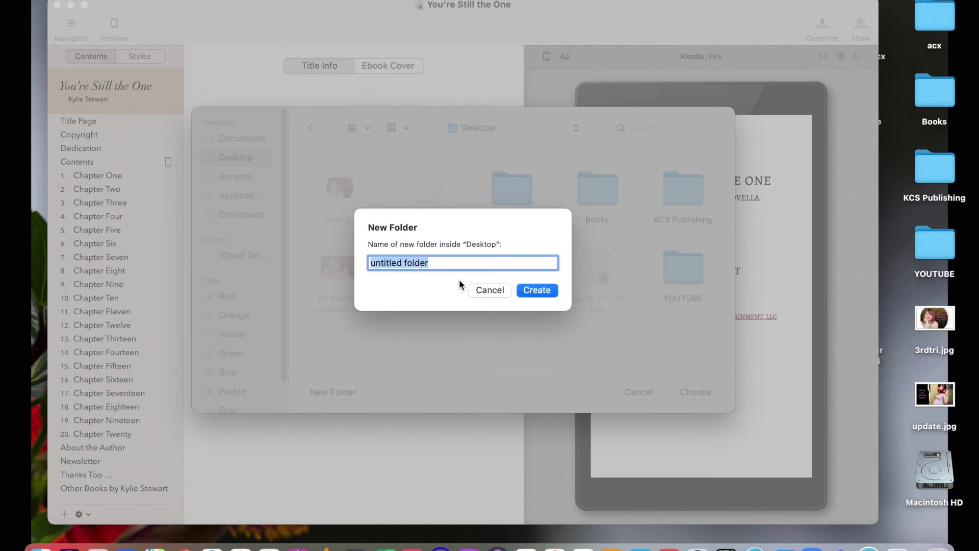
{"action": "type", "text": "You're Still tthe"}
{"action": "key", "text": "BackSpace"}
{"action": "key", "text": "BackSpace"}
{"action": "key", "text": "BackSpace"}
{"action": "type", "text": "he One Vellum"}
{"action": "key", "text": "BackSpace"}
{"action": "key", "text": "BackSpace"}
{"action": "key", "text": "BackSpace"}
{"action": "key", "text": "BackSpace"}
{"action": "key", "text": "BackSpace"}
{"action": "key", "text": "BackSpace"}
{"action": "type", "text": "_VEllum"}
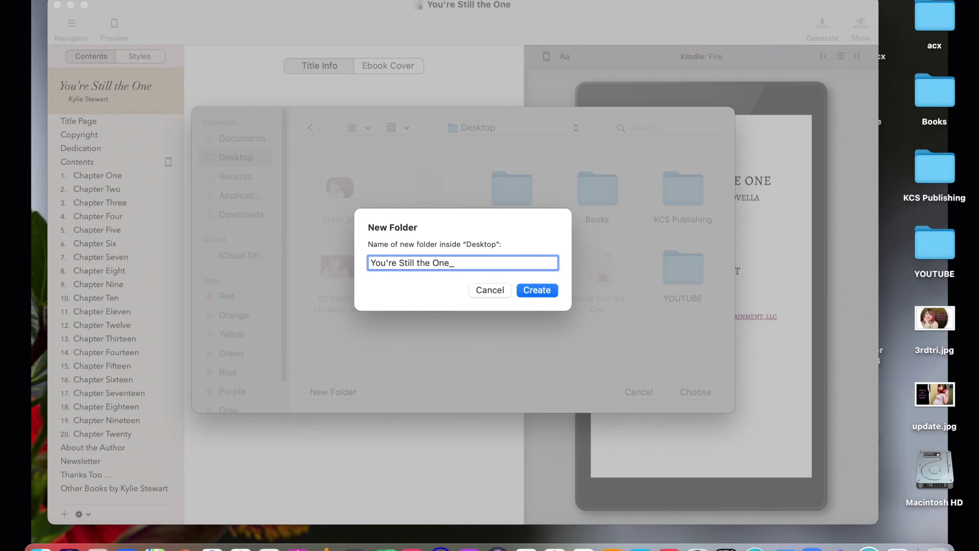
{"action": "key", "text": "BackSpace"}
{"action": "key", "text": "BackSpace"}
{"action": "key", "text": "BackSpace"}
{"action": "key", "text": "BackSpace"}
{"action": "key", "text": "BackSpace"}
{"action": "type", "text": "ellum"}
{"action": "left_click", "coordinate": [537, 290]}
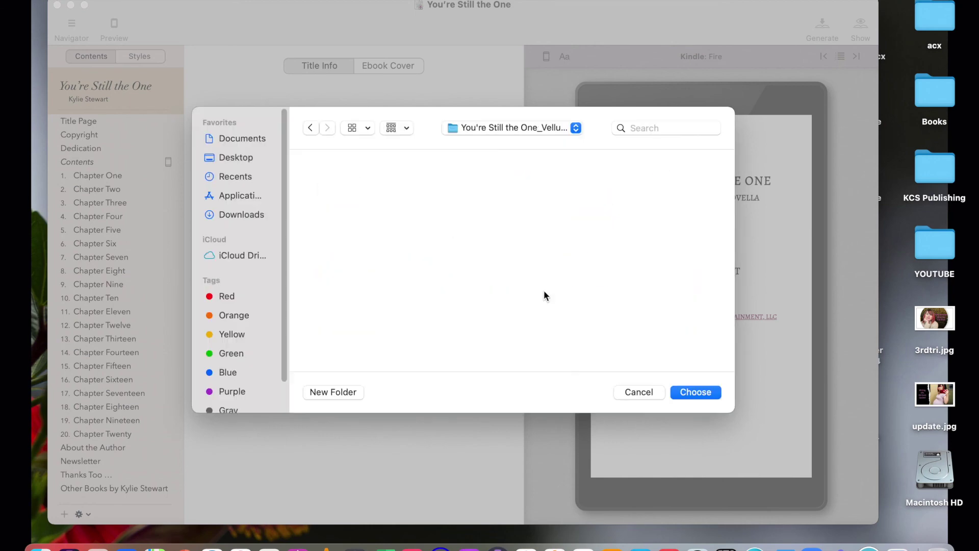
{"action": "left_click", "coordinate": [705, 397]}
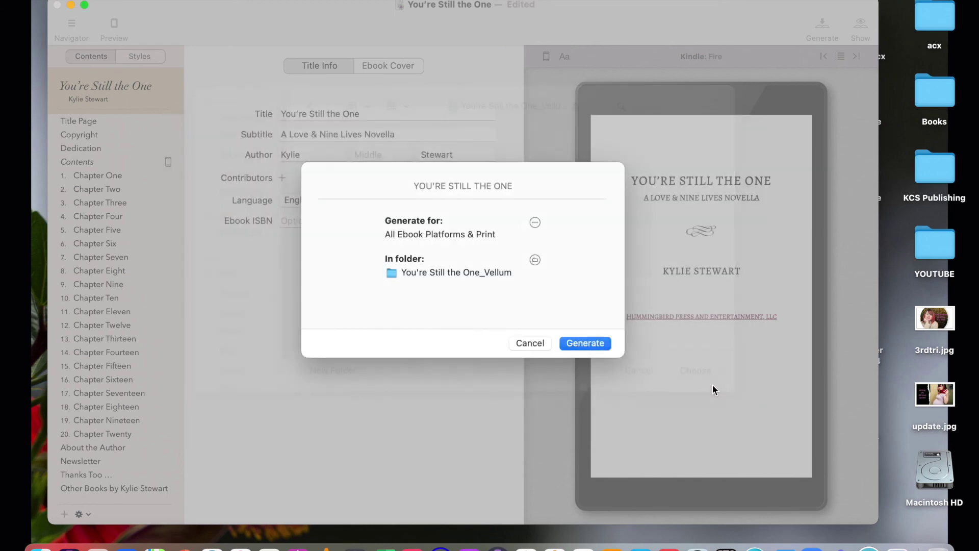
- Generate the book for all ebook platforms and print, view the generated files' folder, and close it
{"action": "left_click", "coordinate": [585, 344]}
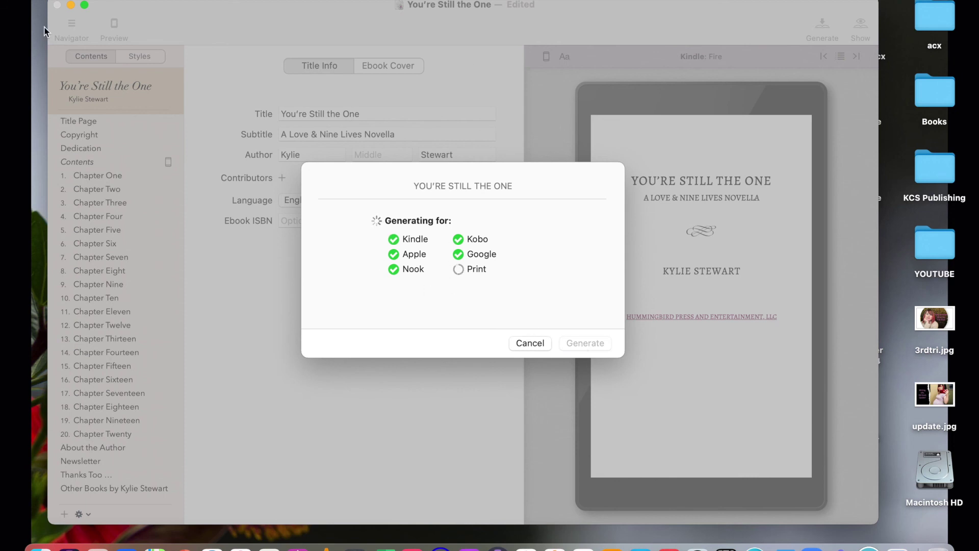
{"action": "left_click", "coordinate": [582, 343]}
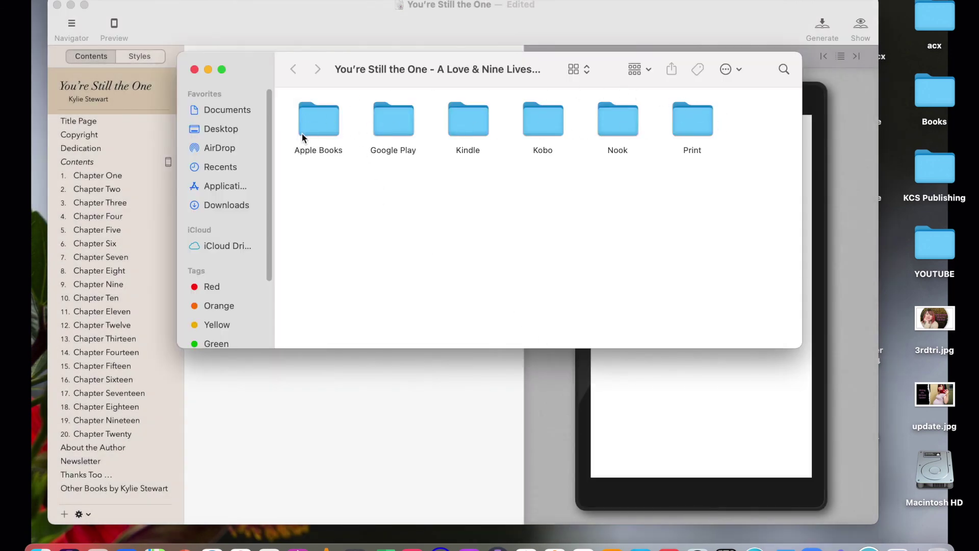
{"action": "left_click", "coordinate": [194, 70]}
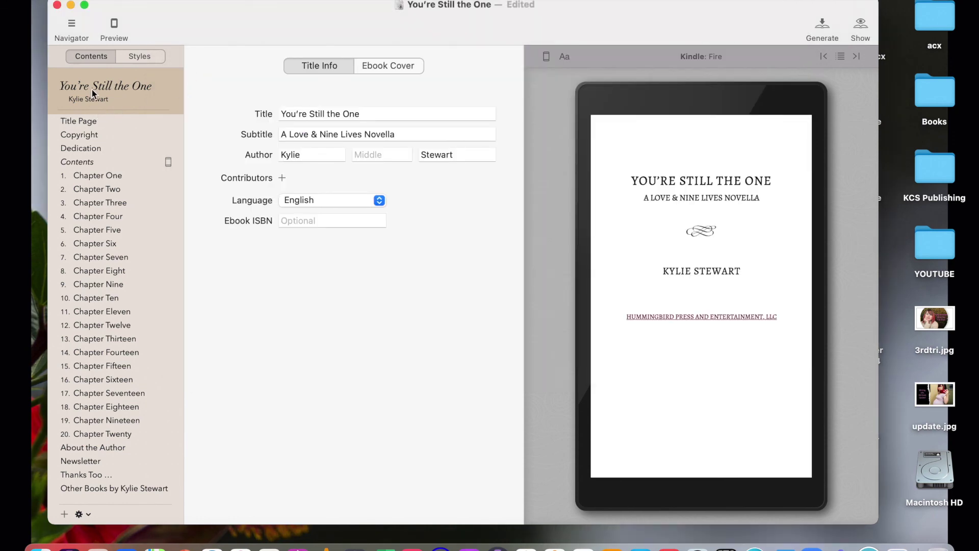
{"action": "left_click", "coordinate": [127, 56]}
{"action": "left_click", "coordinate": [93, 58]}
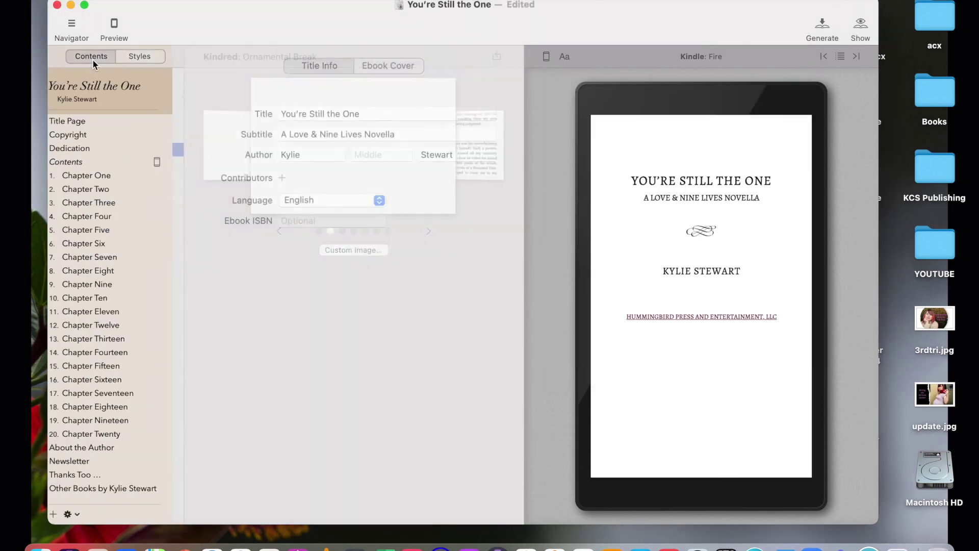
{"action": "left_click", "coordinate": [87, 120]}
{"action": "left_click", "coordinate": [91, 98]}
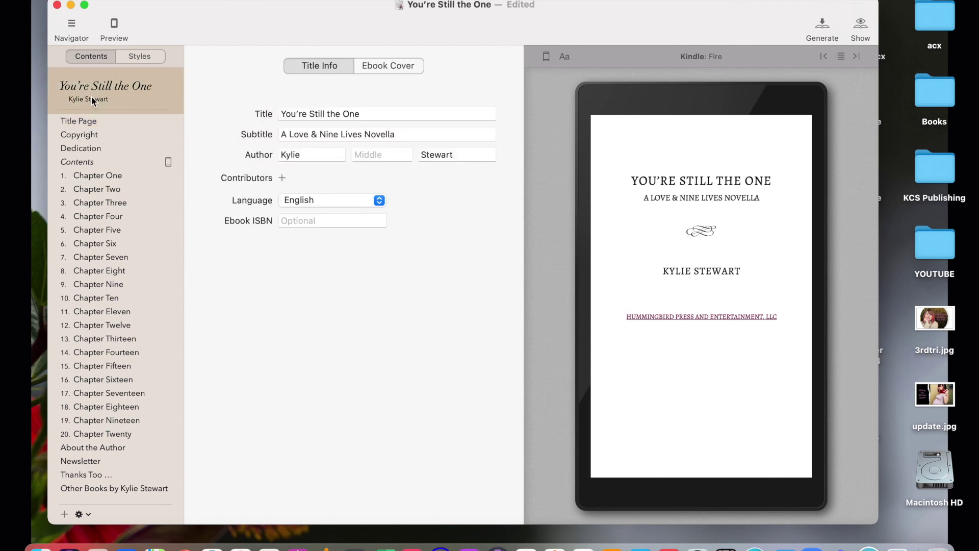